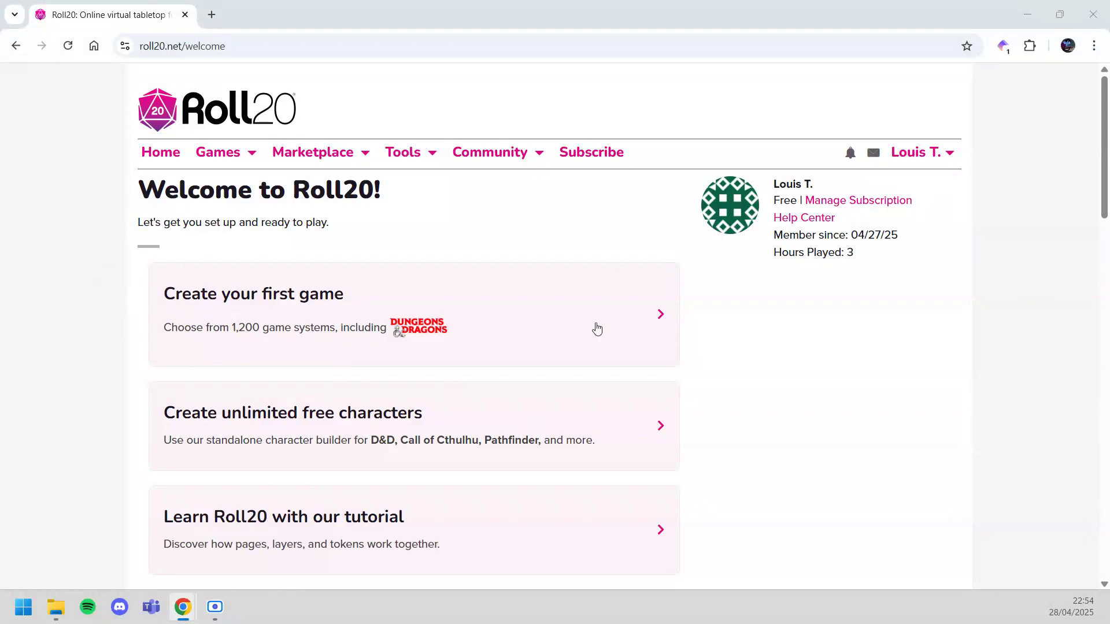
# - Start creating a new game and name it "first campaign"
pyautogui.click(230, 301)
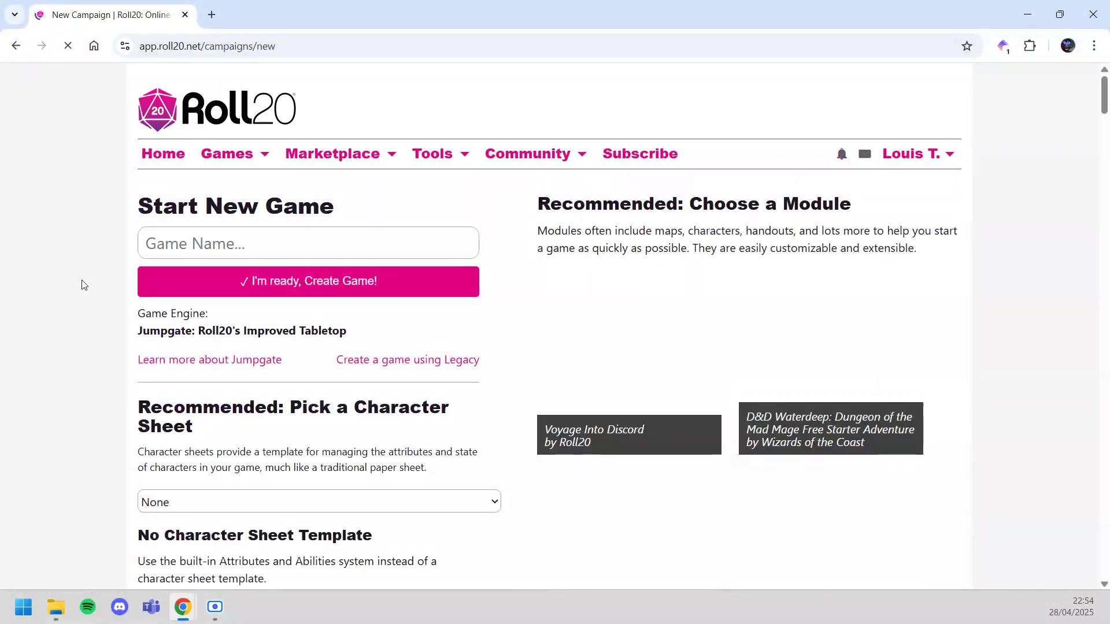
pyautogui.click(167, 256)
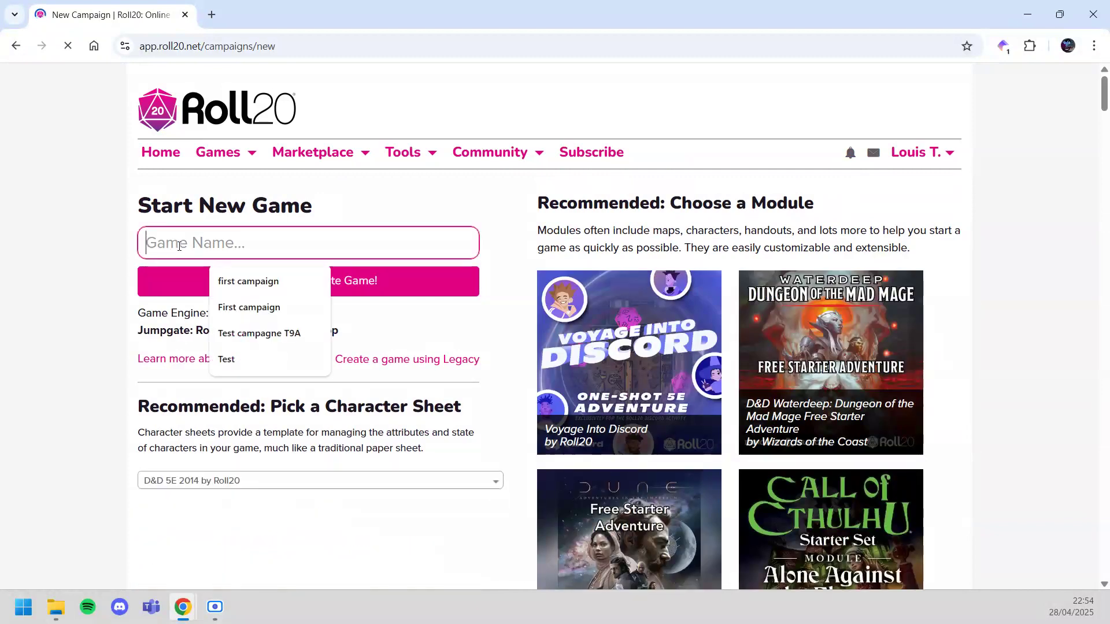
pyautogui.write('firt')
pyautogui.press('BackSpace')
pyautogui.write('s')
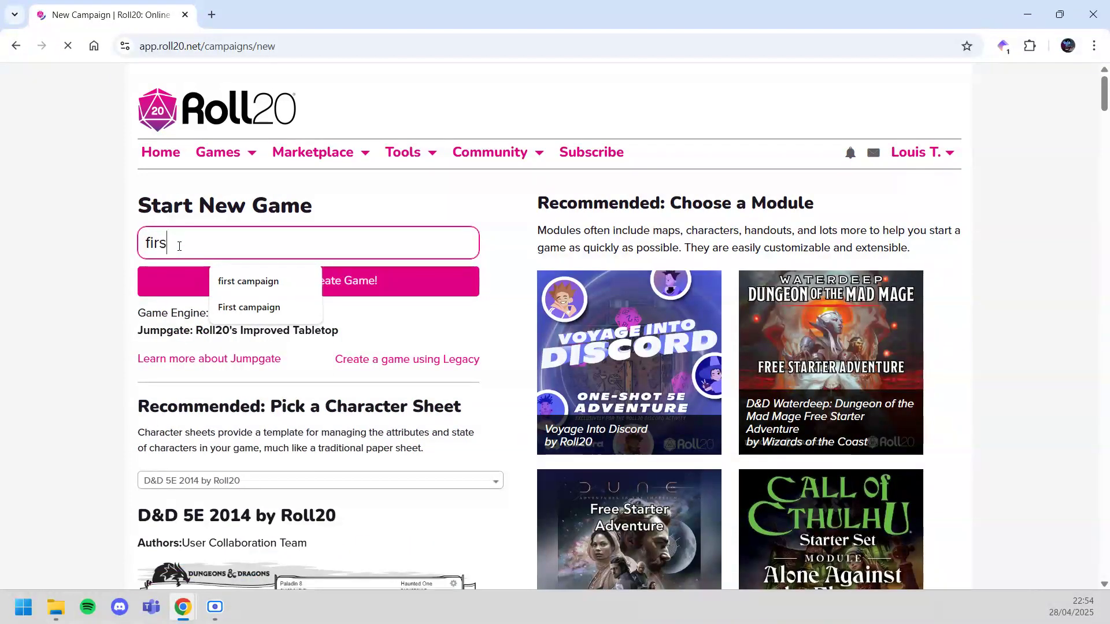
pyautogui.write('t campaign')
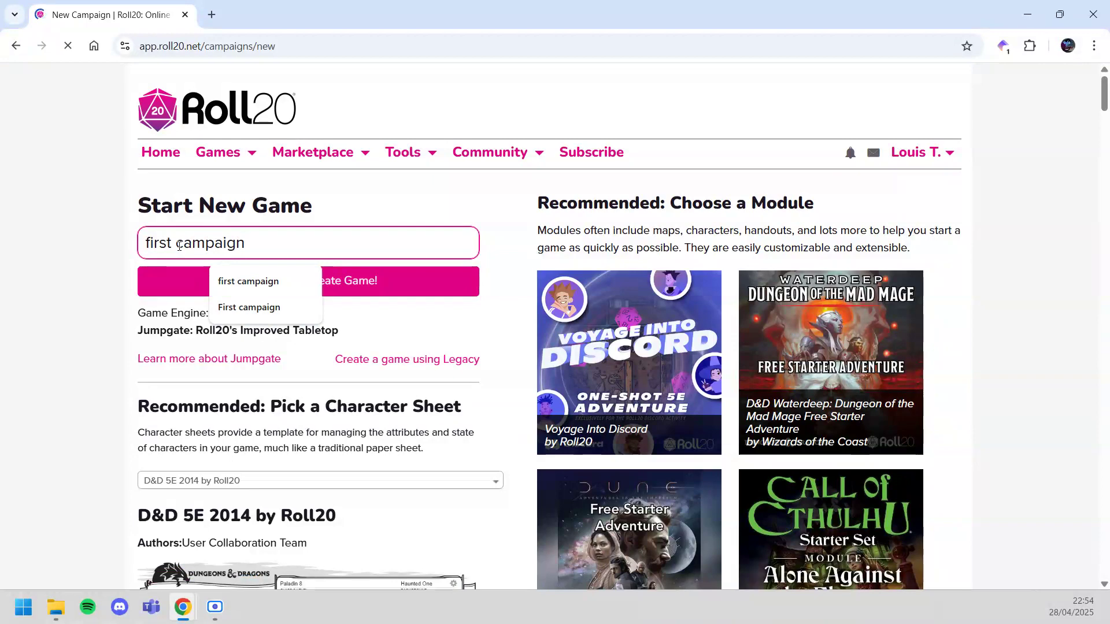
pyautogui.click(82, 349)
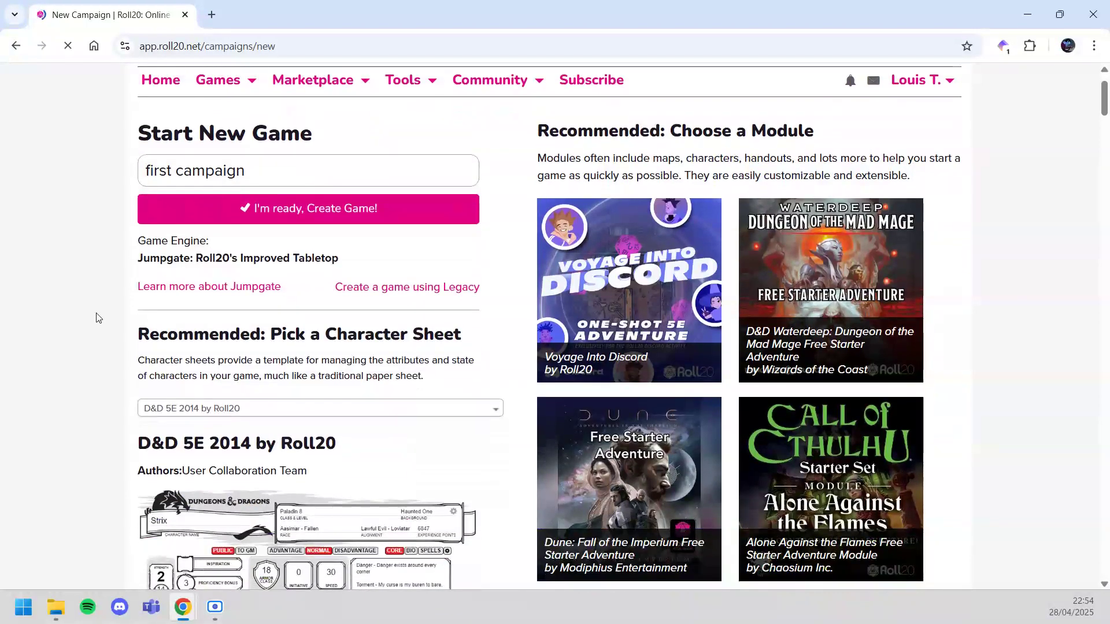
# - Set the character sheet template to None and create the game
pyautogui.scroll(-2, 97, 315)
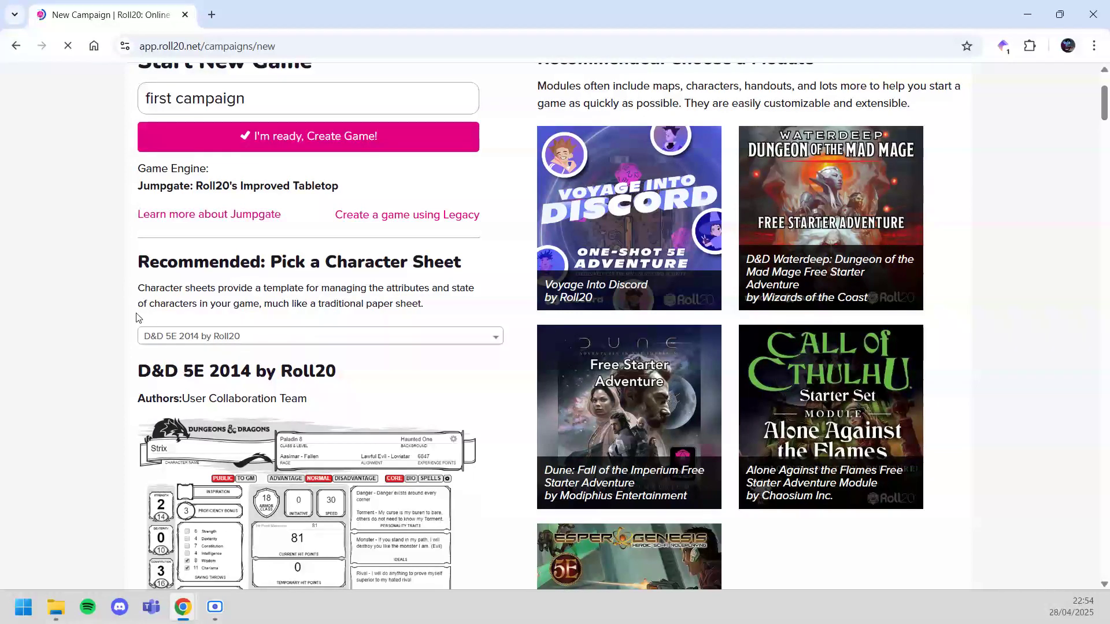
pyautogui.click(167, 338)
pyautogui.scroll(2, 169, 378)
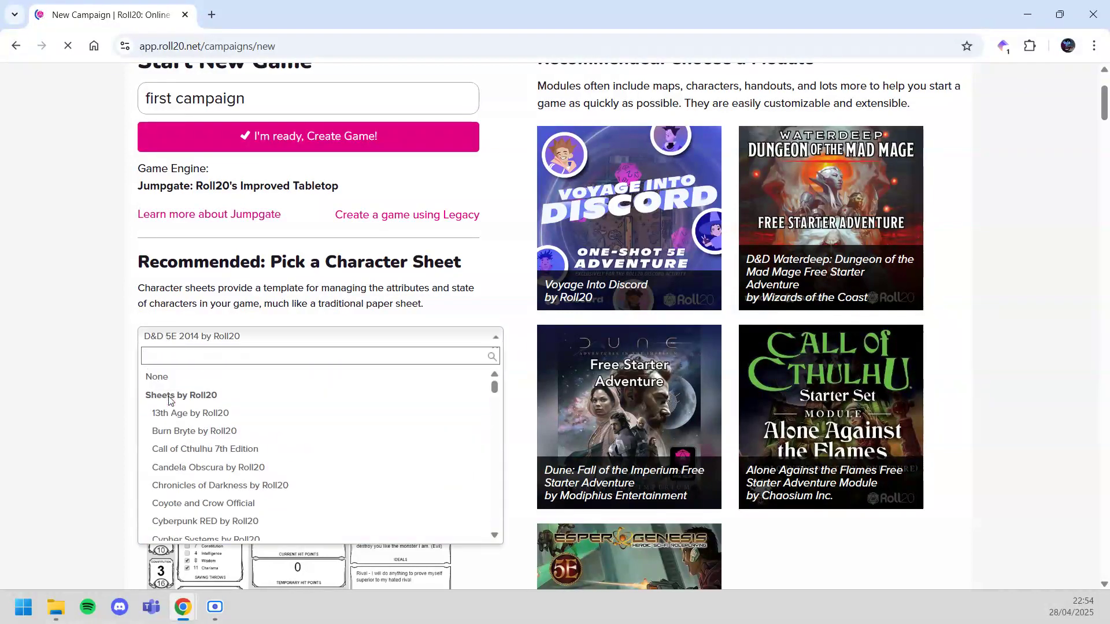
pyautogui.click(164, 379)
pyautogui.scroll(2, 99, 339)
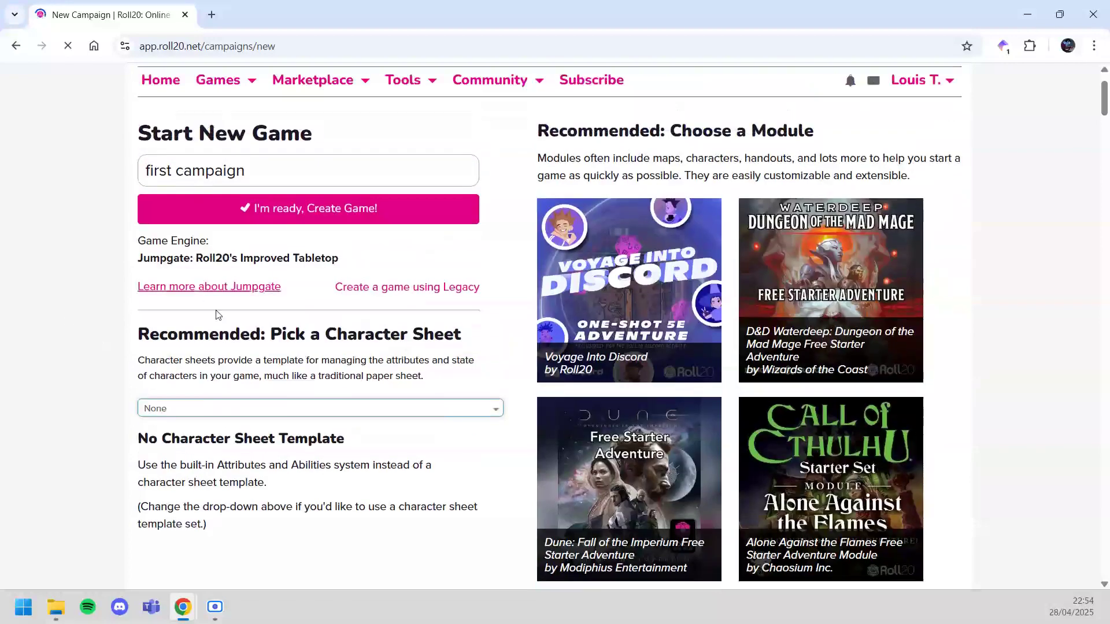
pyautogui.click(340, 211)
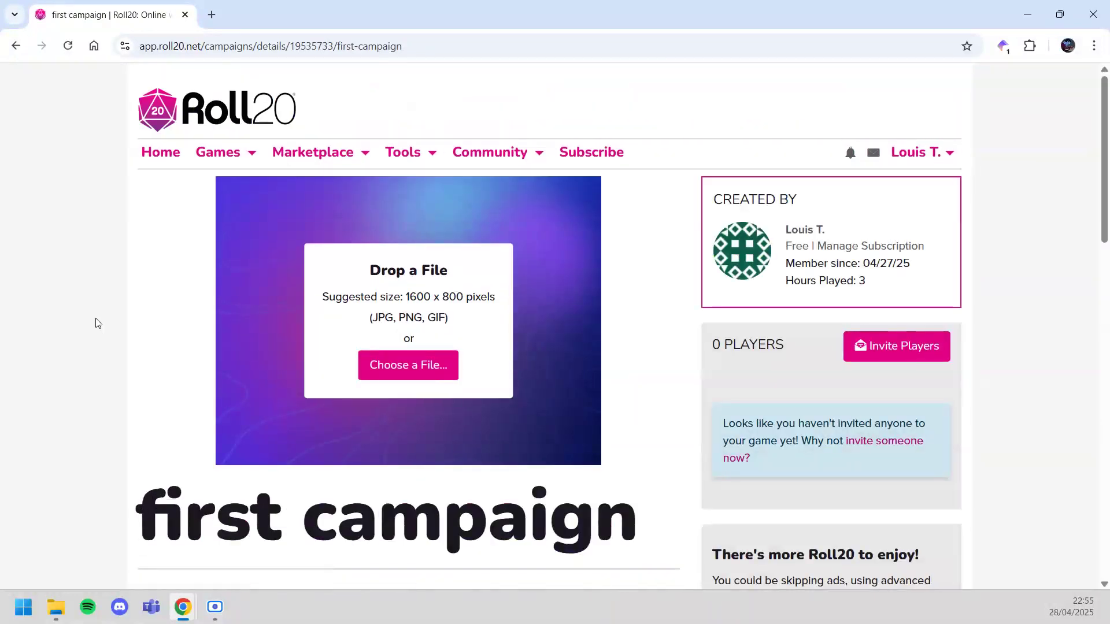
# - Open the Invite Players dialog to view the invitation options, then close it
pyautogui.scroll(-1, 99, 322)
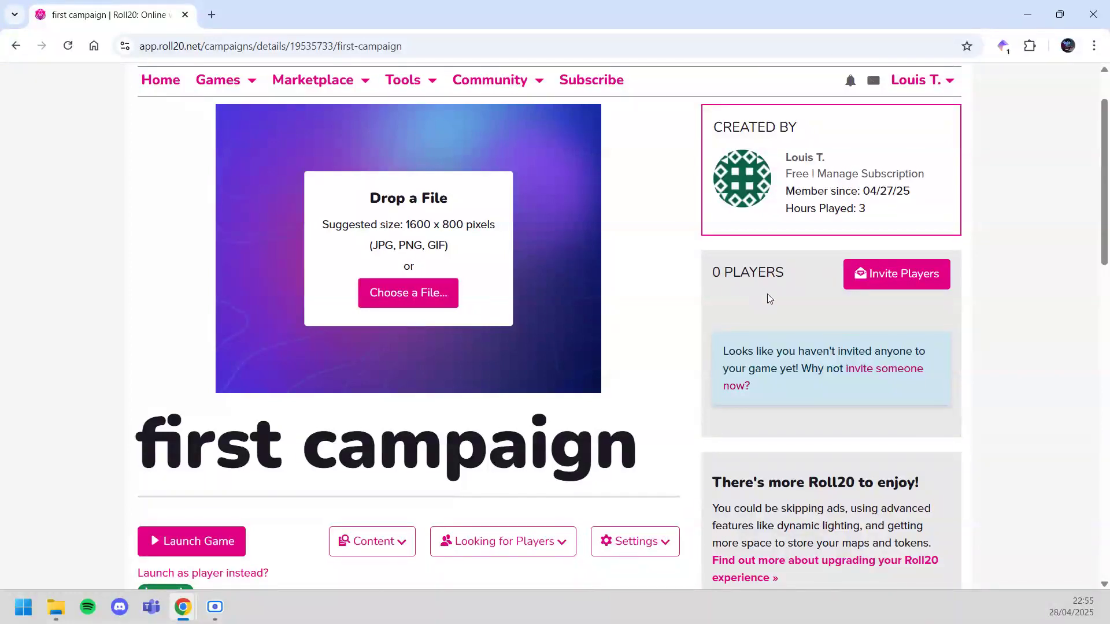
pyautogui.click(892, 284)
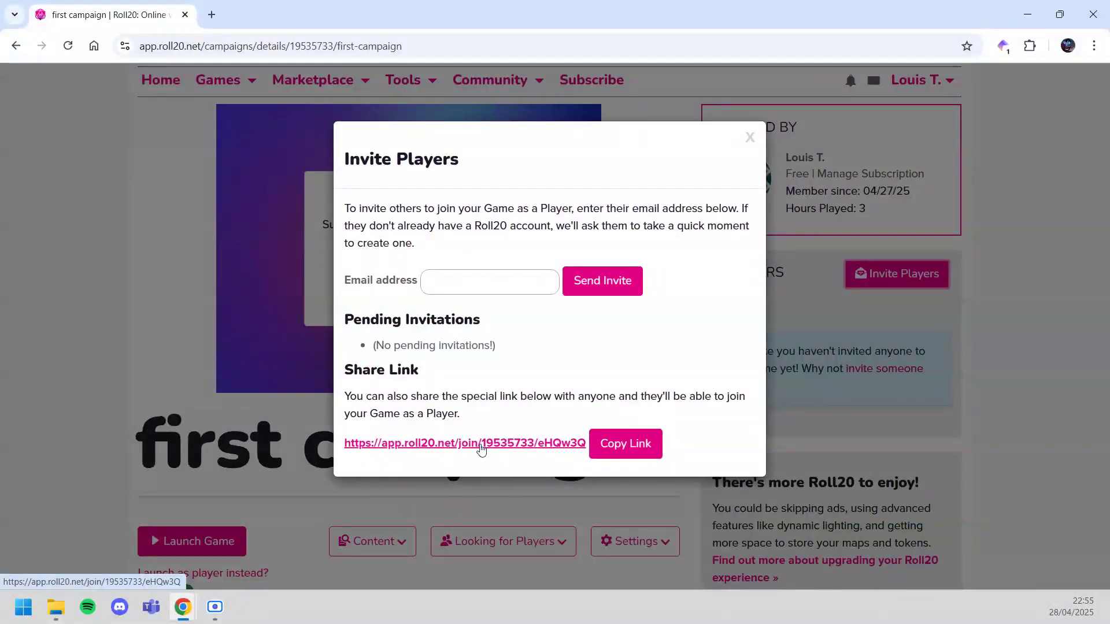
pyautogui.click(752, 138)
# - Launch the game and roll 3d6 with the Dice Roller
pyautogui.scroll(-1, 694, 220)
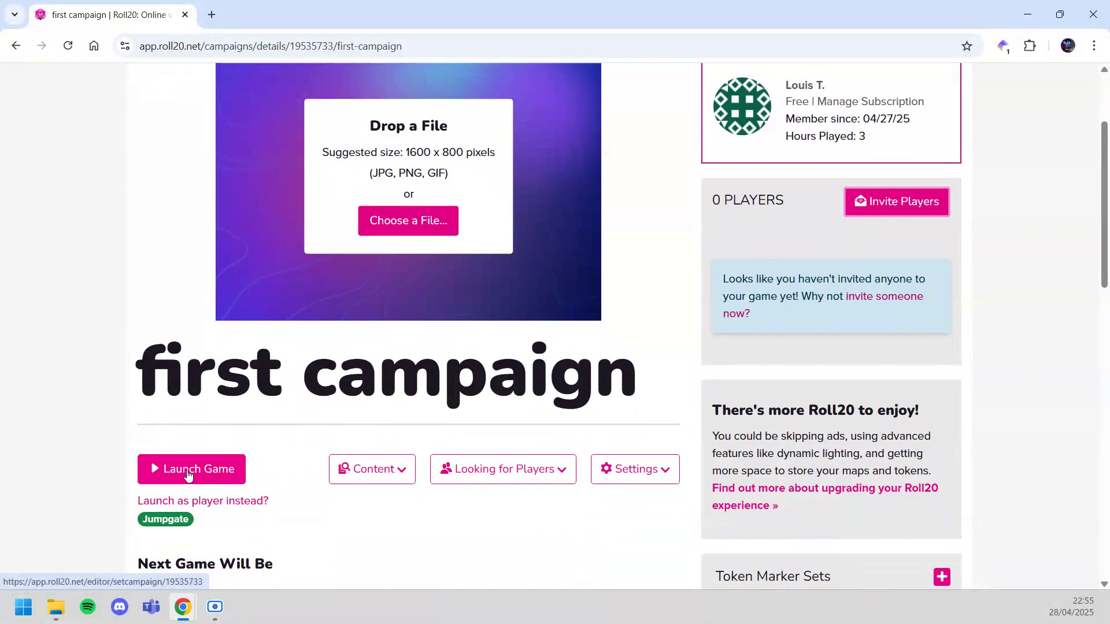
pyautogui.click(188, 473)
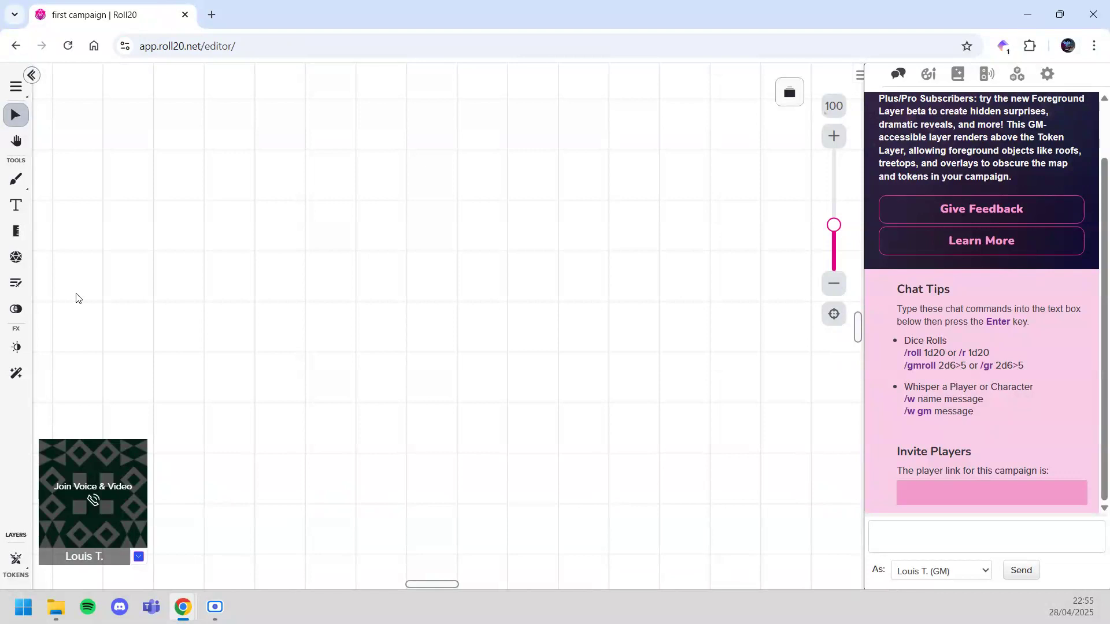
pyautogui.click(16, 258)
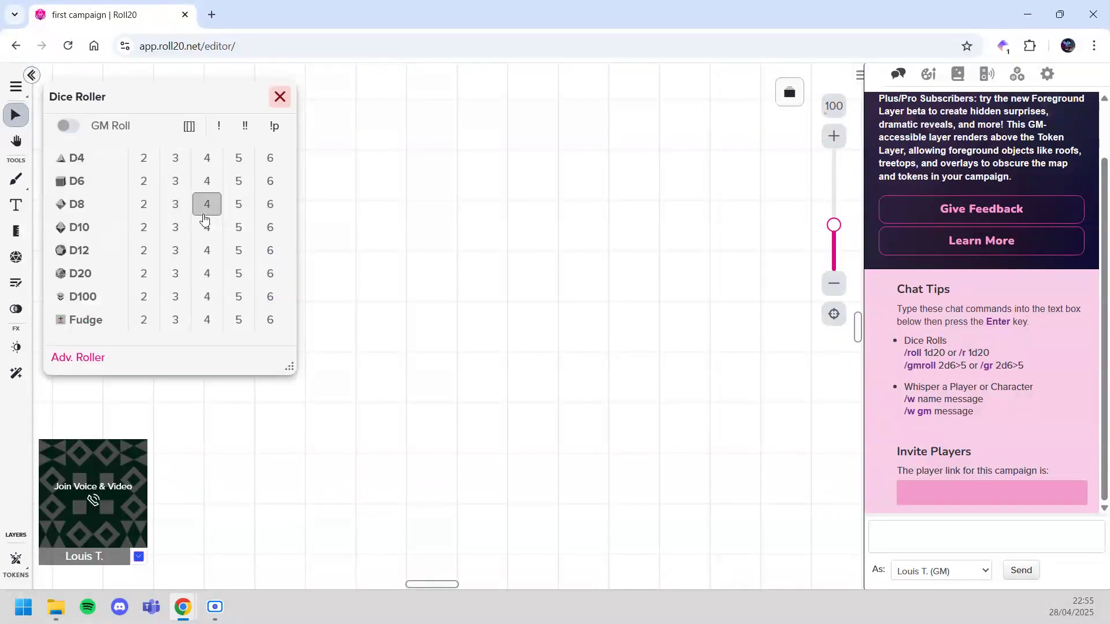
pyautogui.click(178, 184)
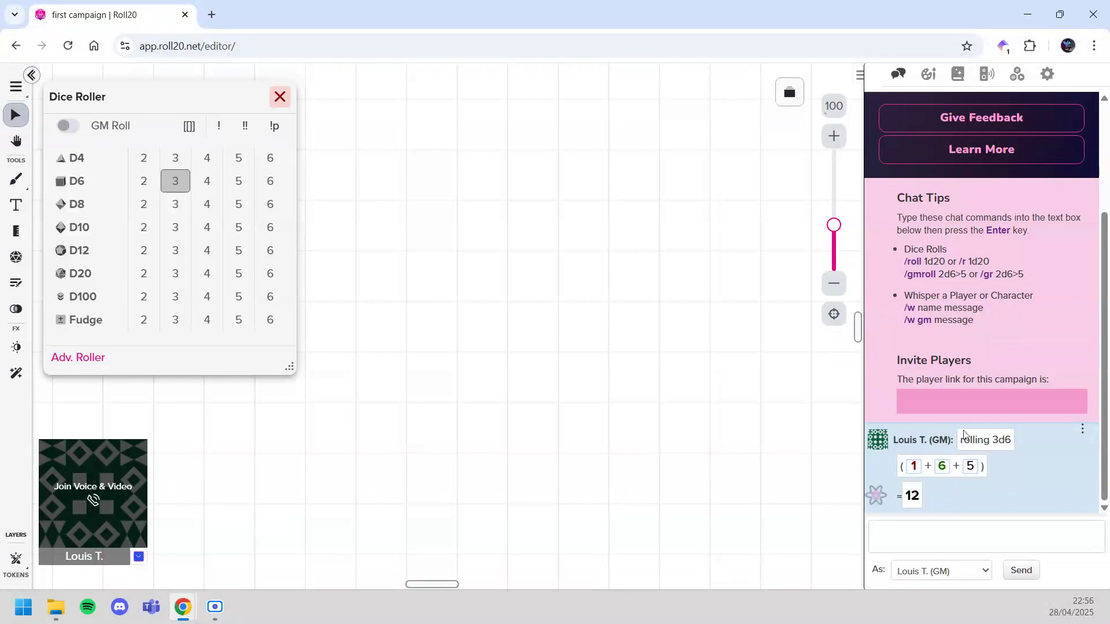
# - Send the message "hi" in the chat
pyautogui.click(944, 529)
pyautogui.write('hi')
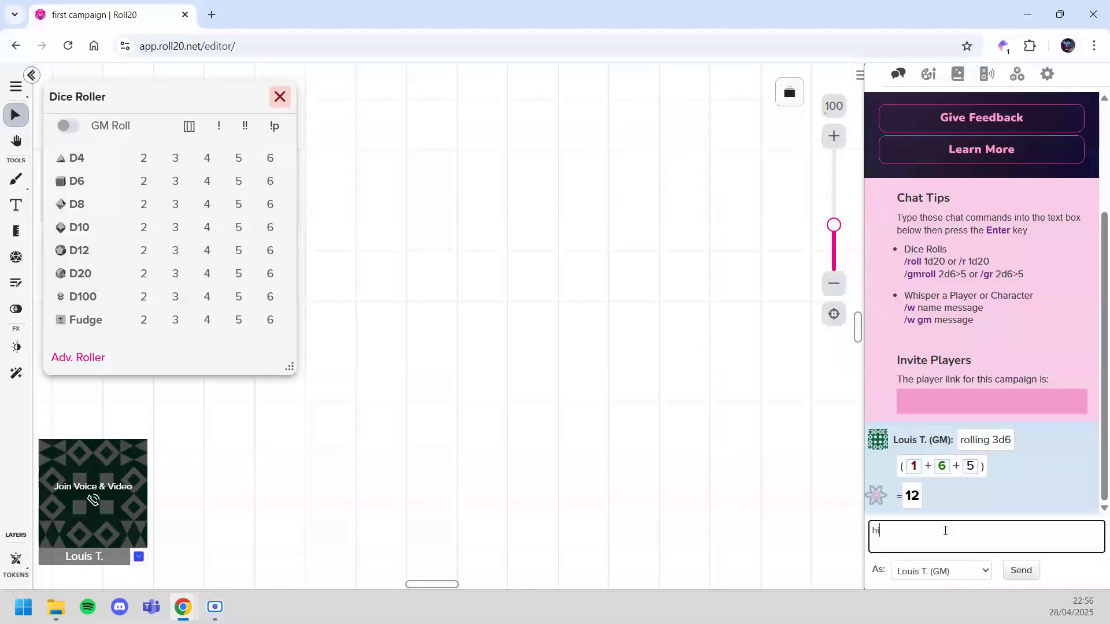
pyautogui.press('Return')
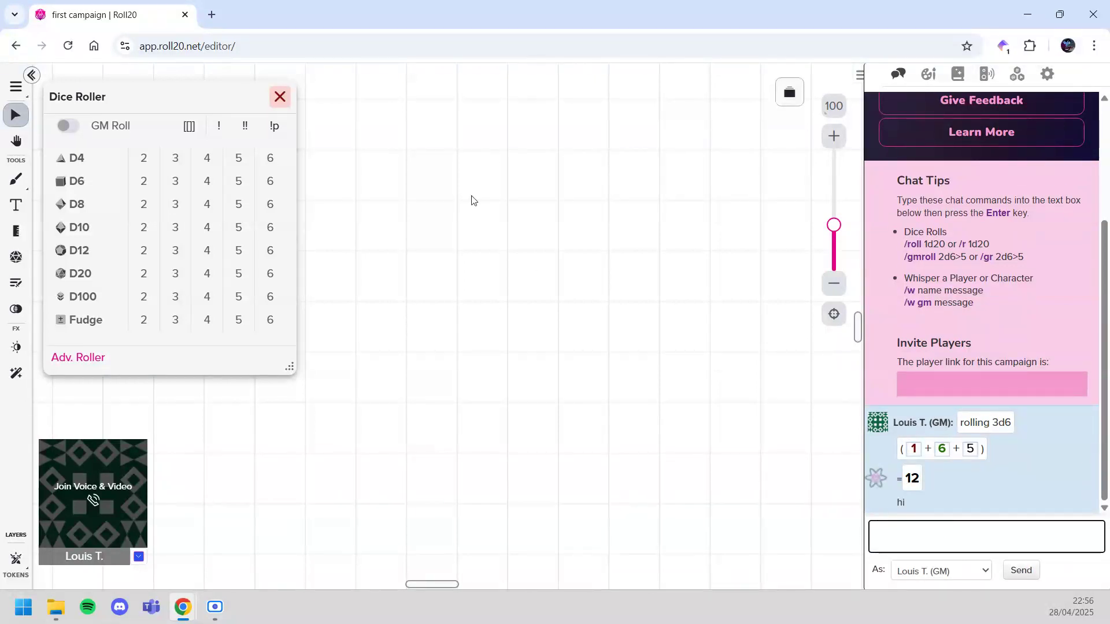
# - Close the Dice Roller and open the game settings, collapsing the Personalization & Display section
pyautogui.click(281, 99)
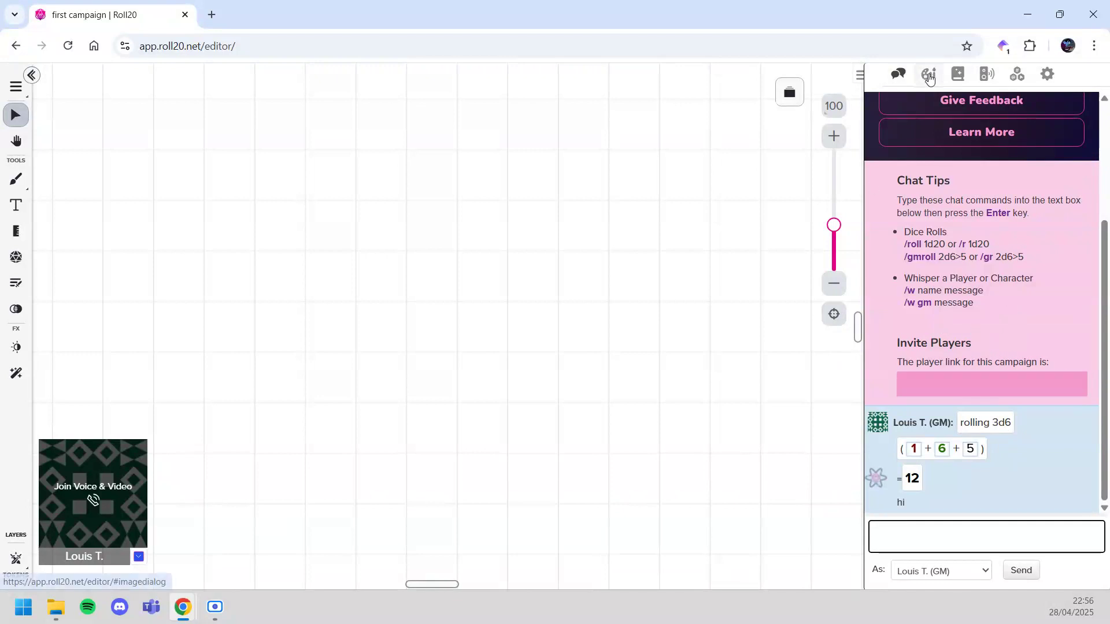
pyautogui.click(926, 75)
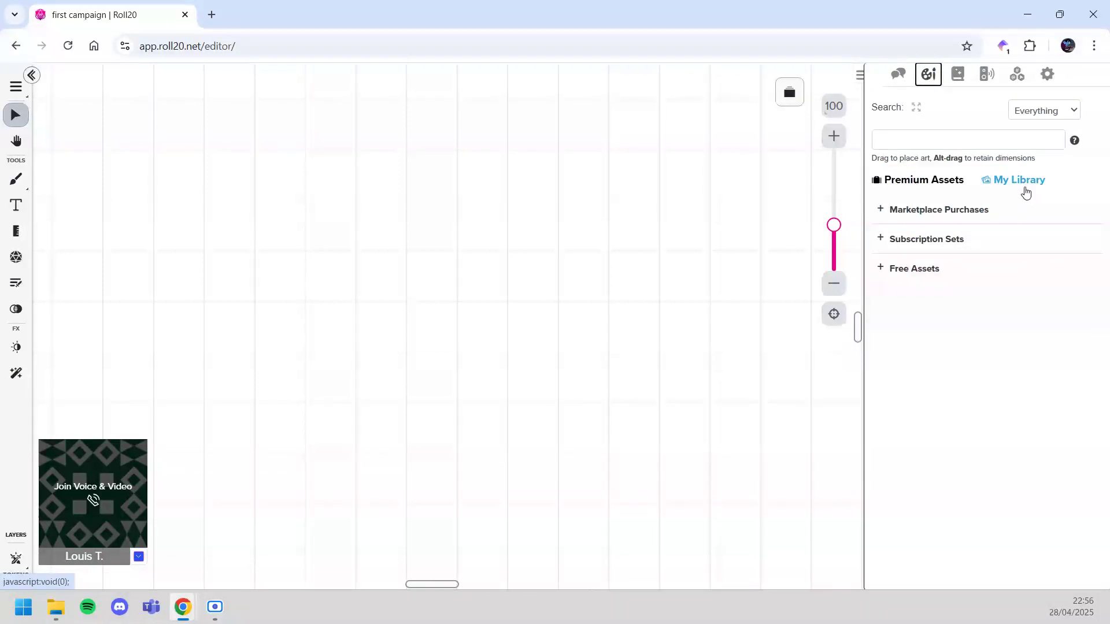
pyautogui.click(1047, 76)
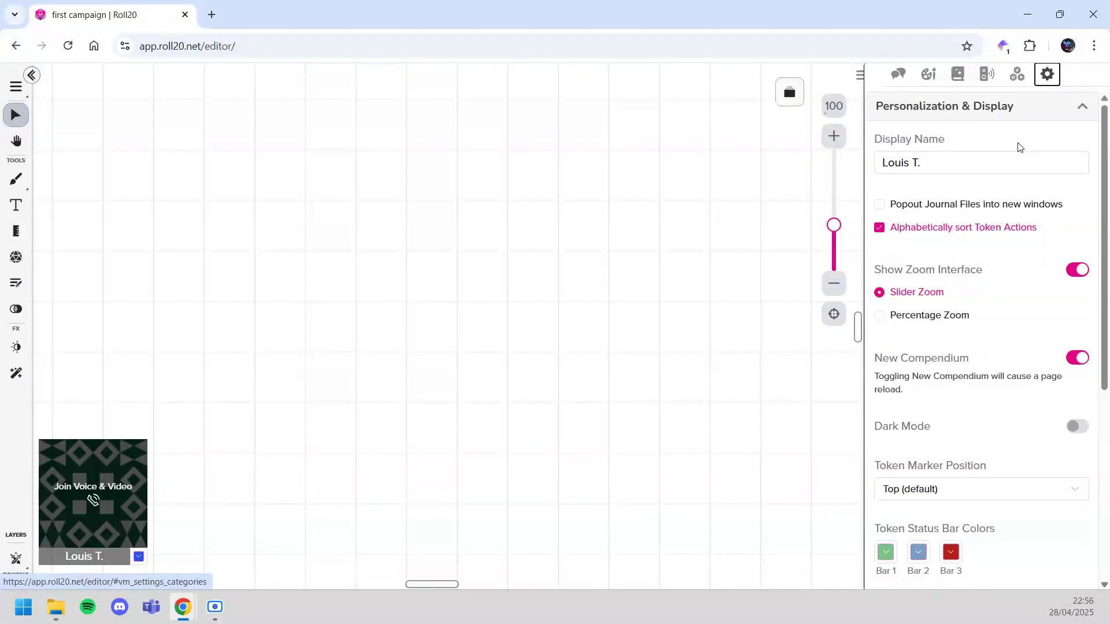
pyautogui.moveTo(130, 464)
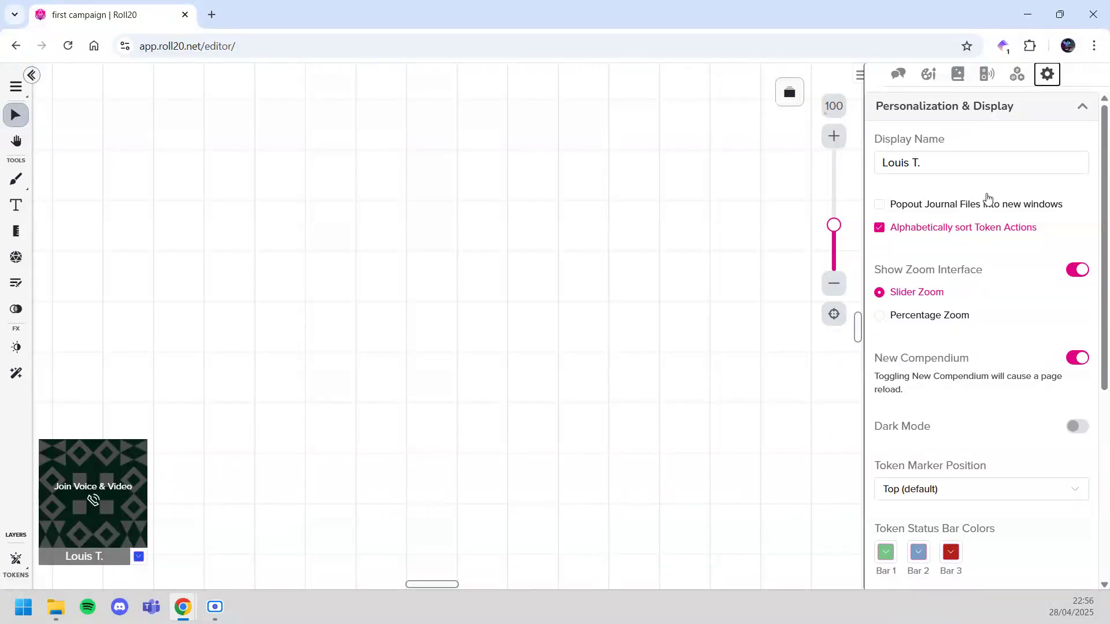
pyautogui.click(1083, 109)
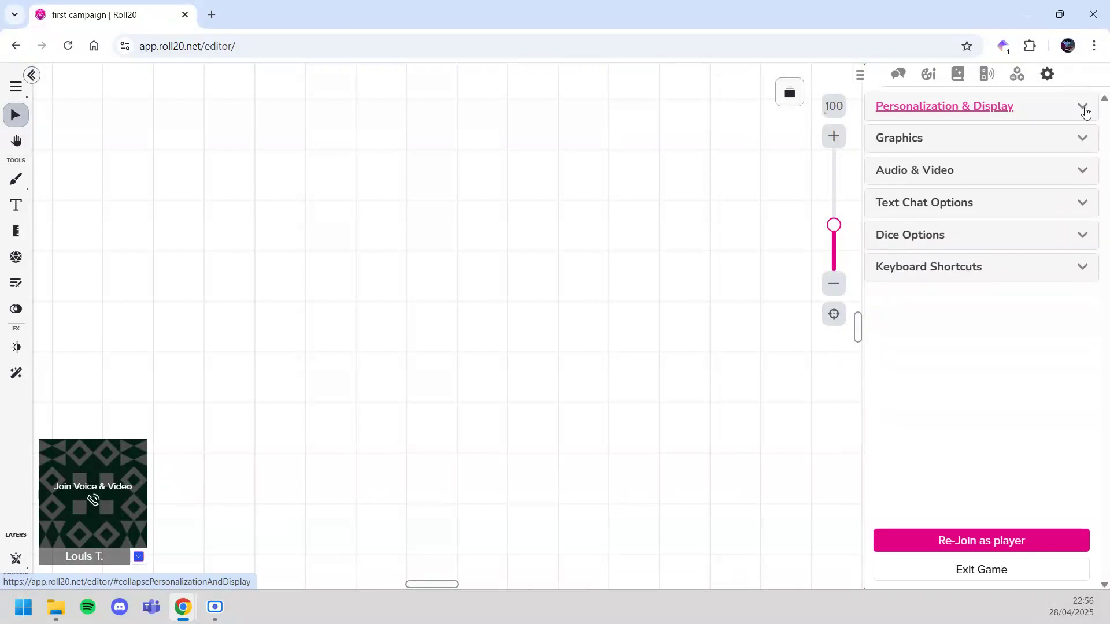
# - Set the player video/avatar size to Names only, dismiss the voice and video box, and collapse Audio & Video
pyautogui.click(977, 175)
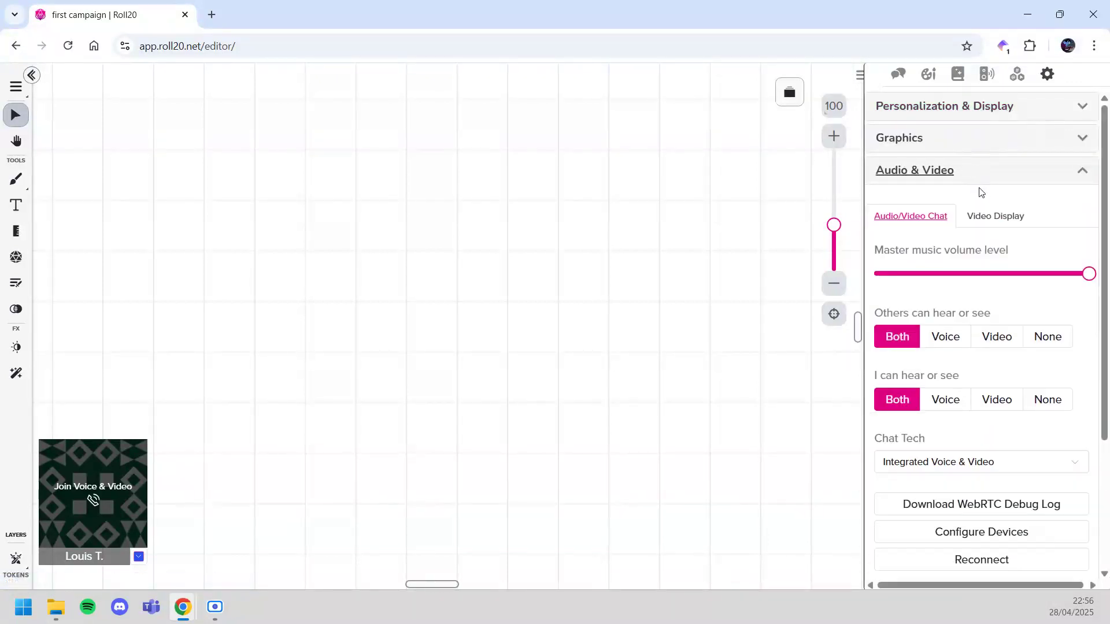
pyautogui.click(986, 223)
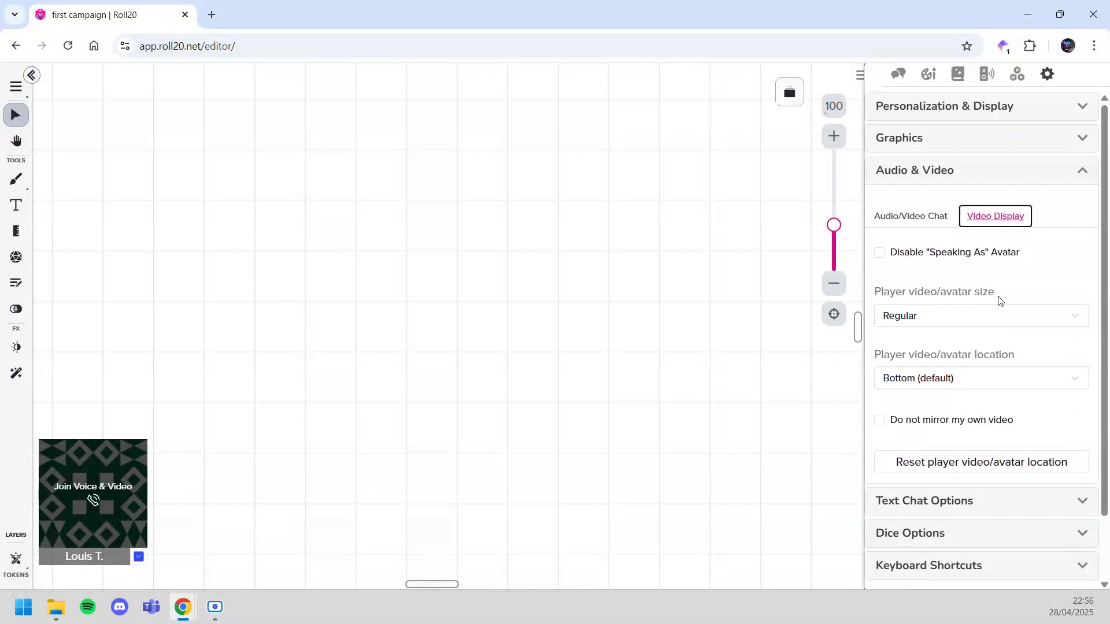
pyautogui.click(943, 319)
pyautogui.click(930, 427)
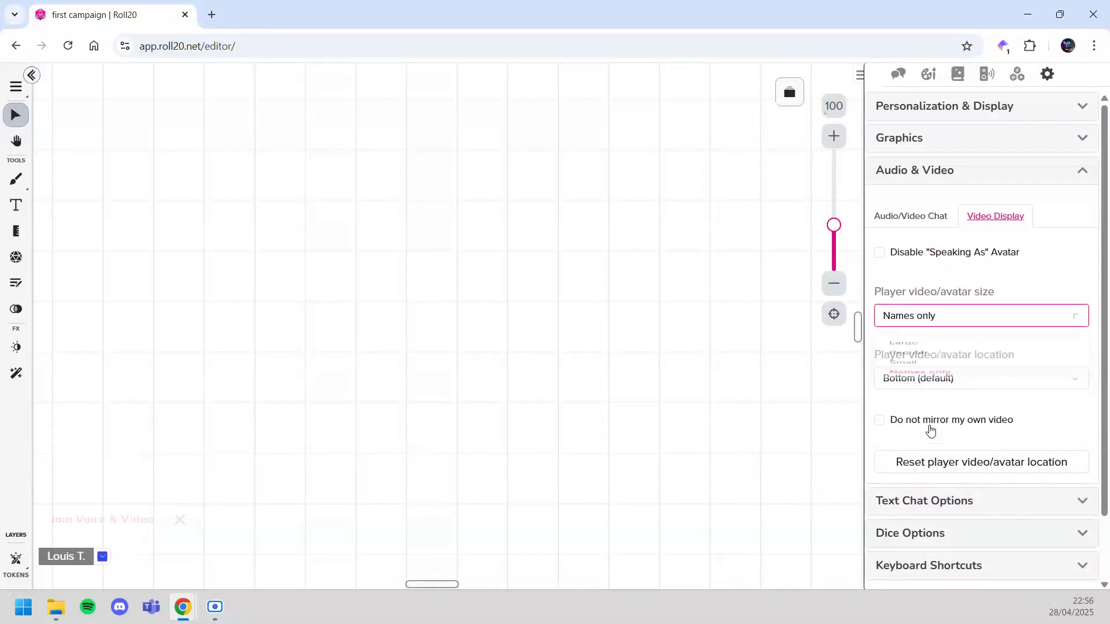
pyautogui.click(179, 519)
pyautogui.click(1079, 172)
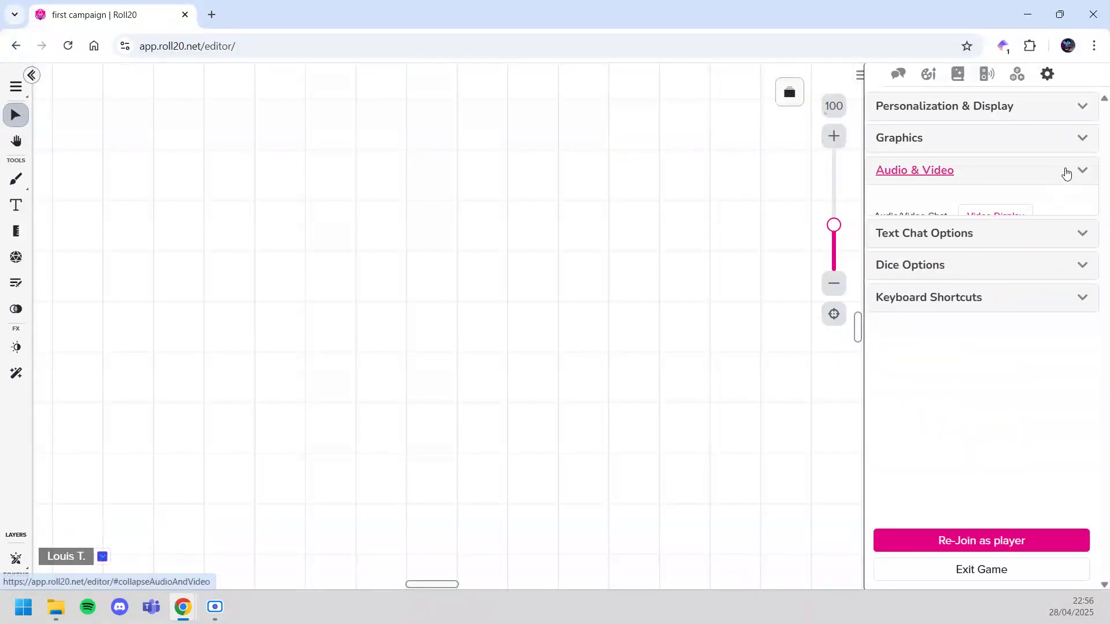
# - Enable 3D dice and automatic 3D dice rolling in Dice Options
pyautogui.click(1014, 247)
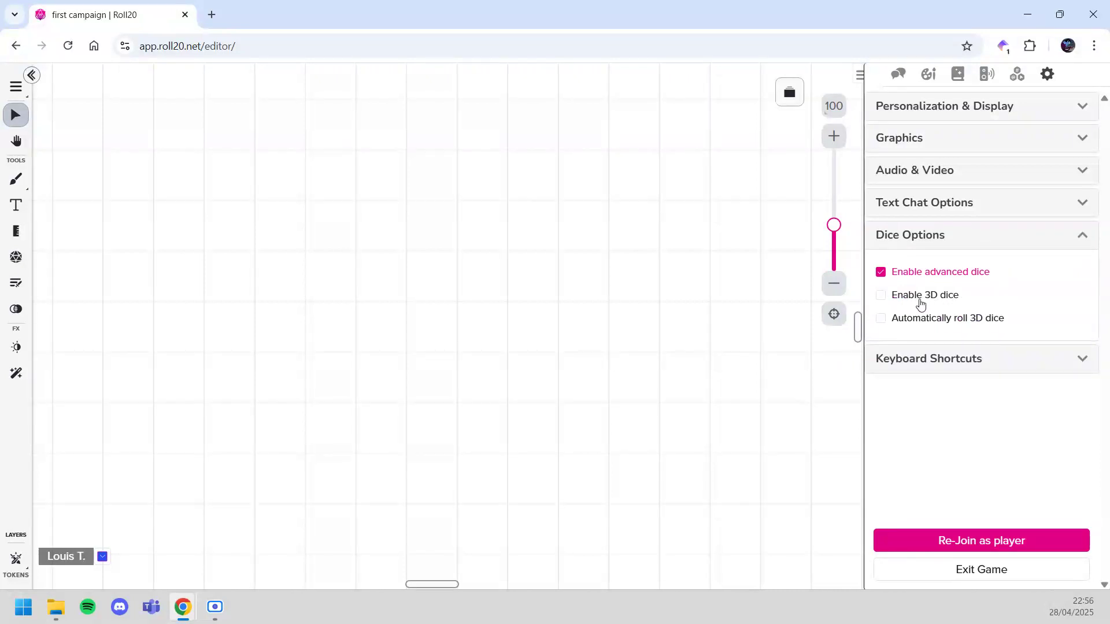
pyautogui.click(882, 297)
pyautogui.click(882, 320)
# - Roll 3d6 again with the Dice Roller and close it
pyautogui.click(17, 257)
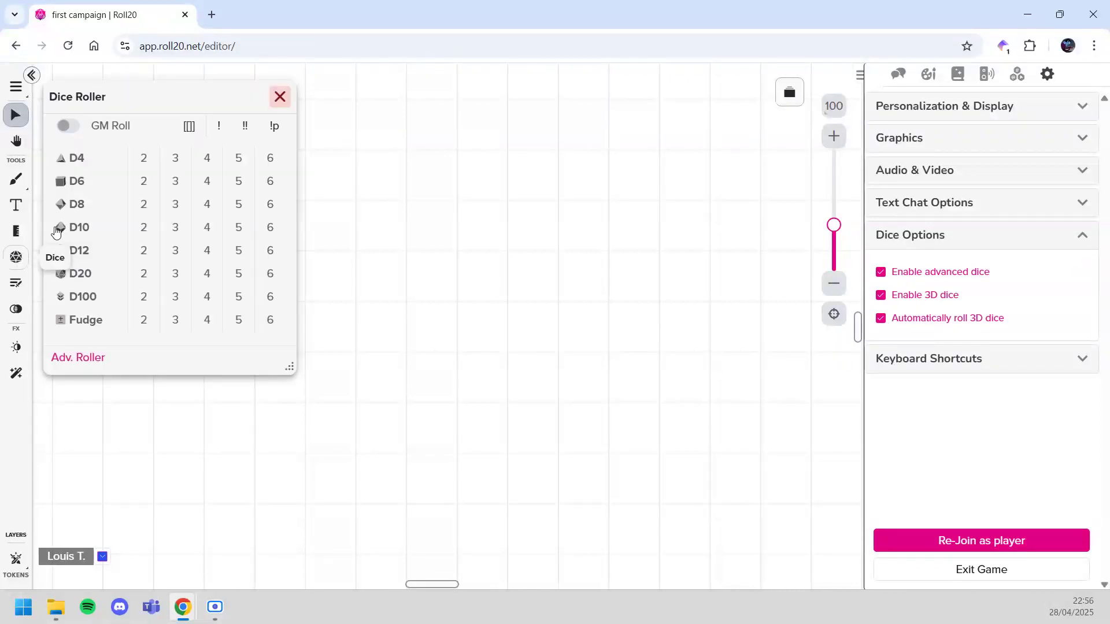
pyautogui.click(174, 183)
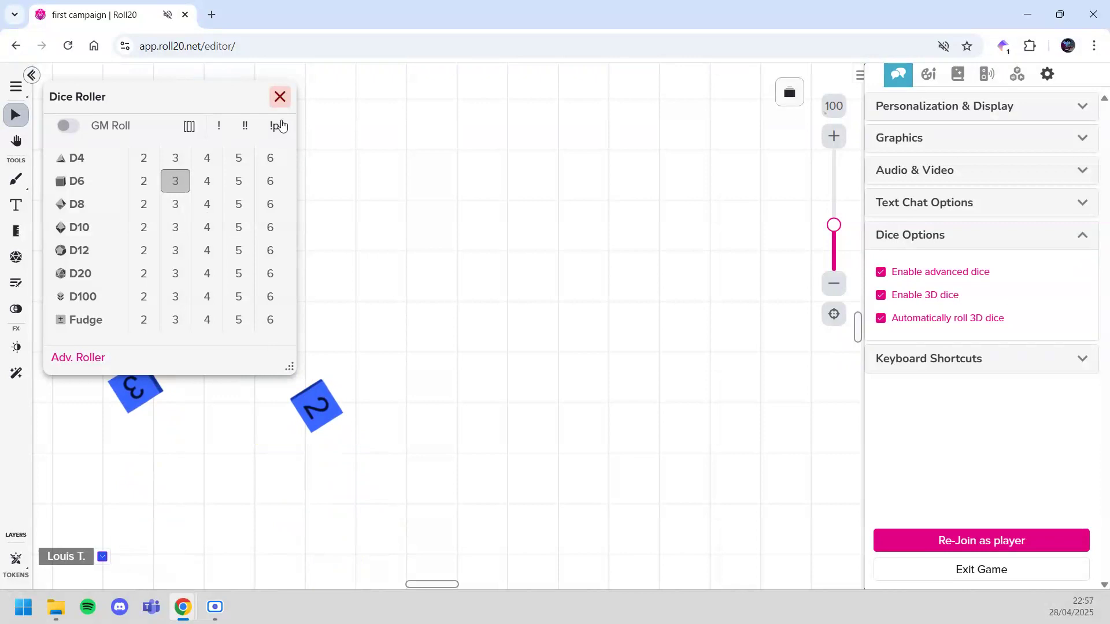
pyautogui.click(280, 97)
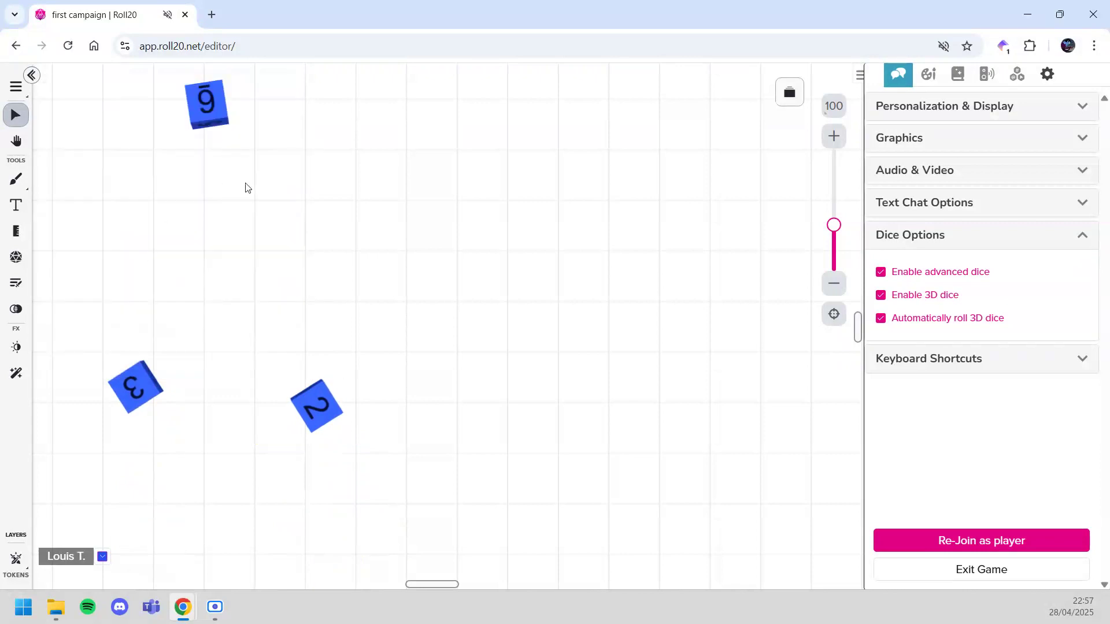
# - Open the chat to review the roll results and zoom the tabletop out
pyautogui.click(905, 78)
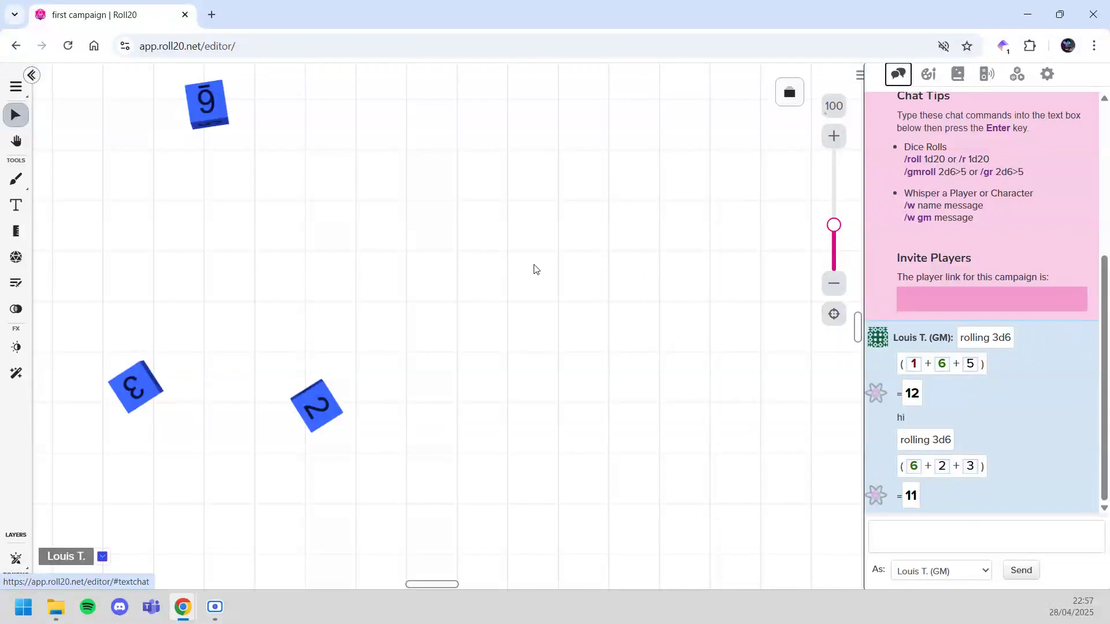
pyautogui.click(834, 285)
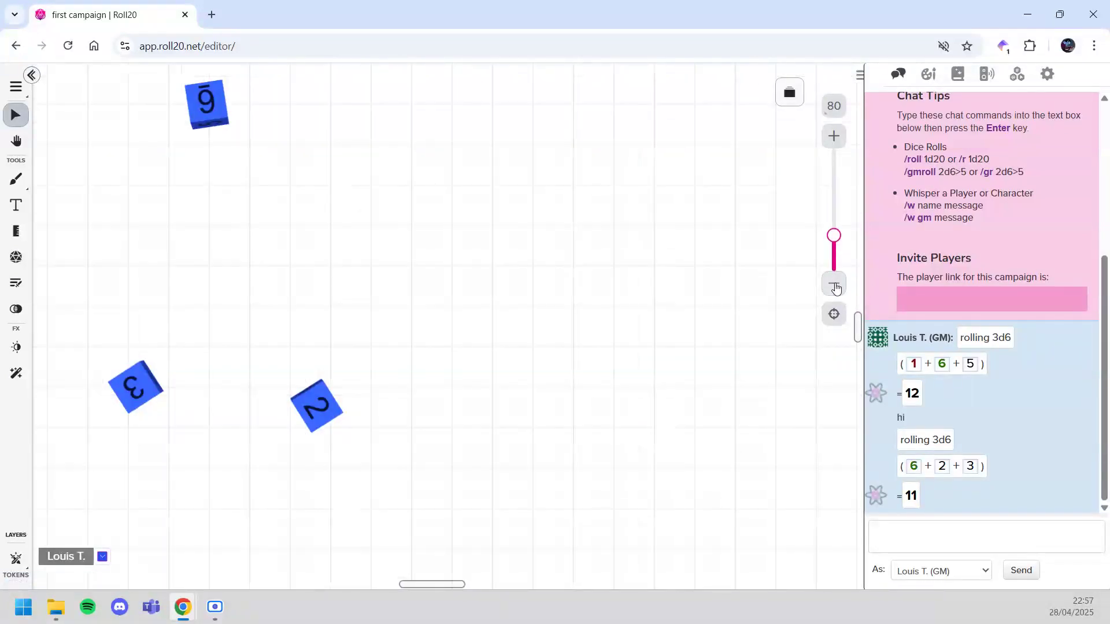
pyautogui.click(834, 285)
pyautogui.click(834, 285)
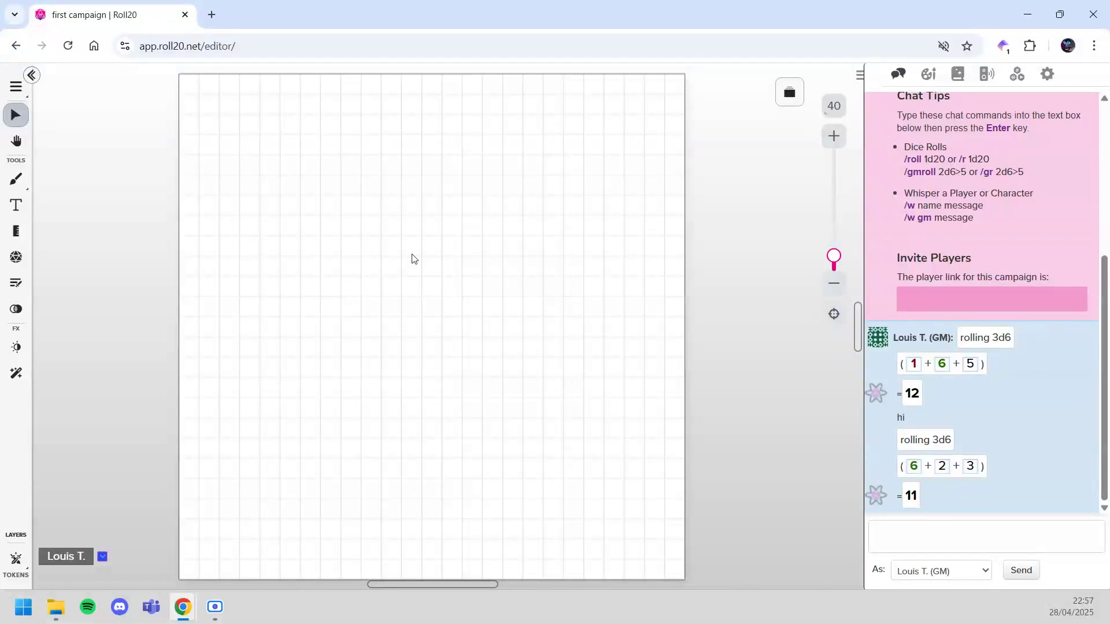
# - Change the Start page's grid type to Hex (V) in its Page Settings and save
pyautogui.click(789, 103)
pyautogui.moveTo(62, 226)
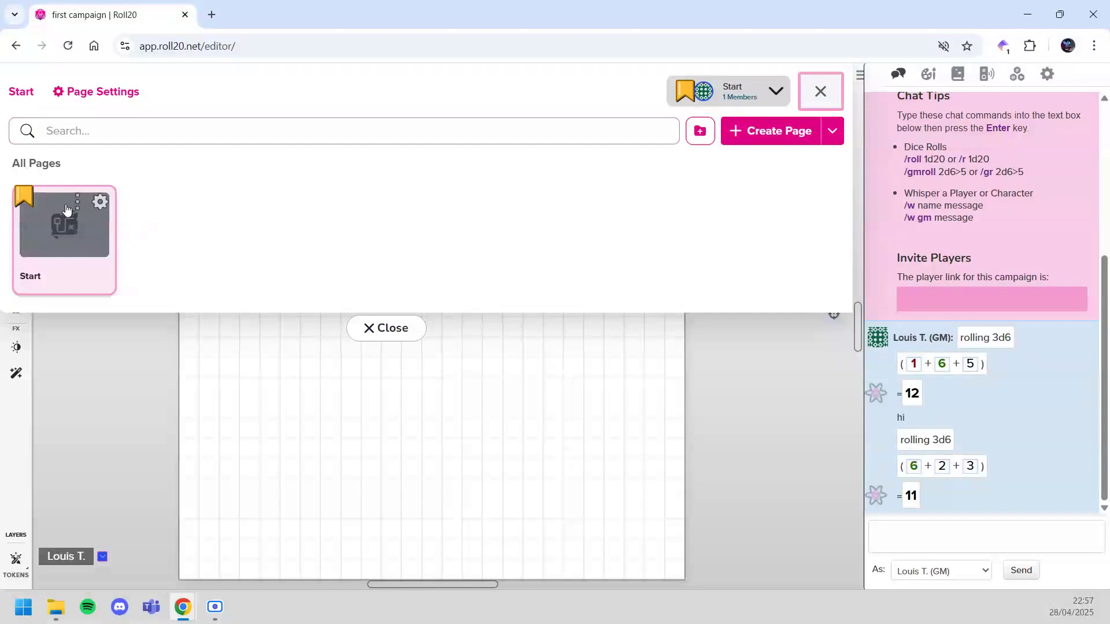
pyautogui.click(102, 206)
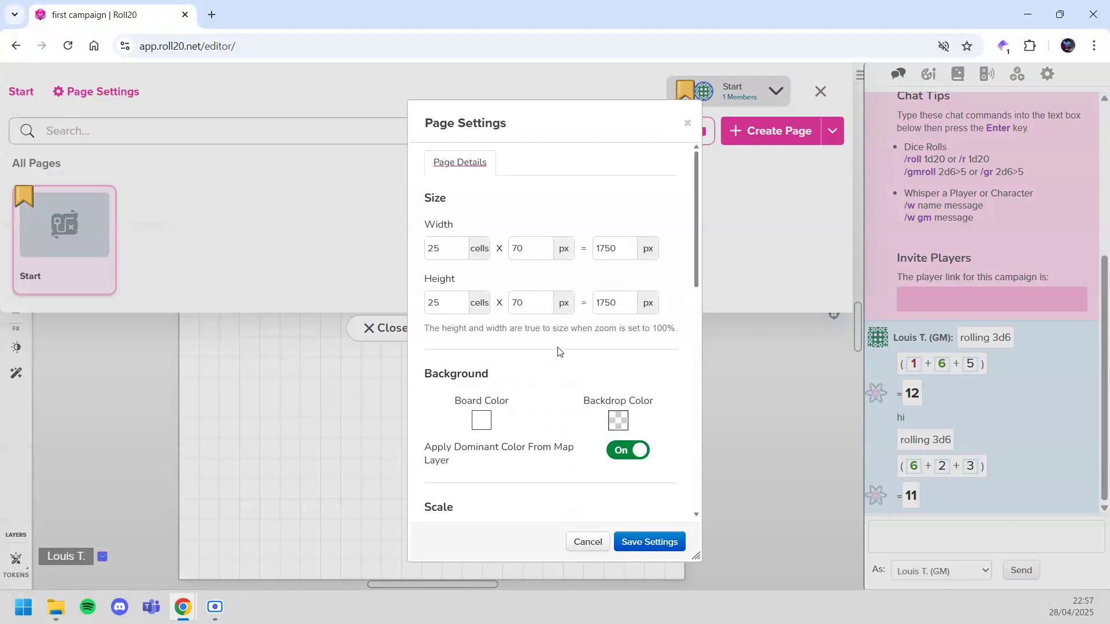
pyautogui.scroll(-6, 558, 351)
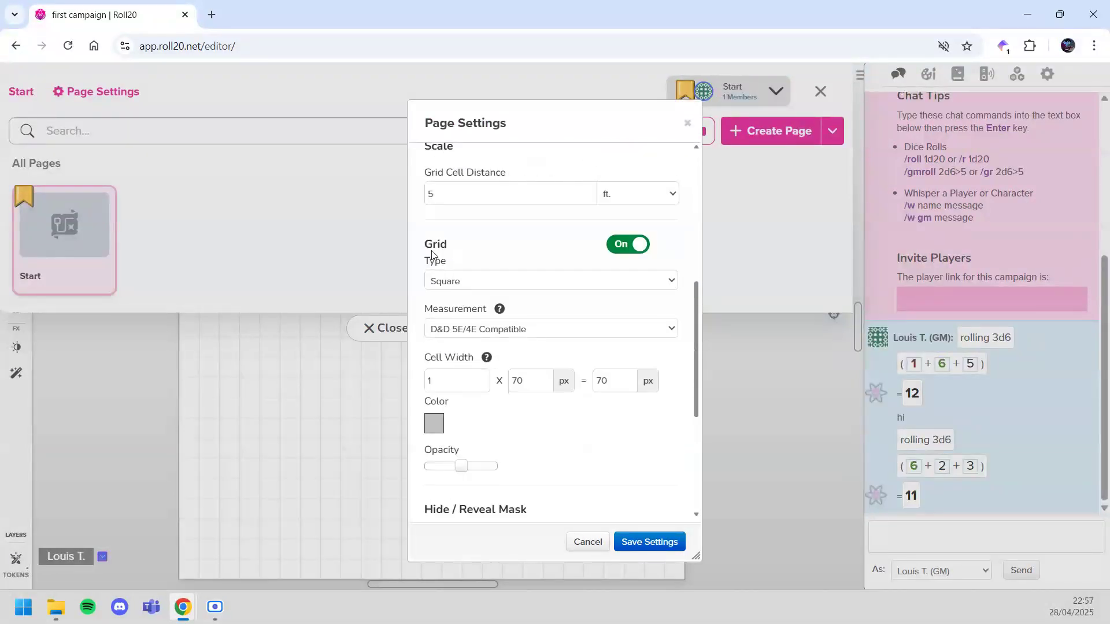
pyautogui.click(487, 289)
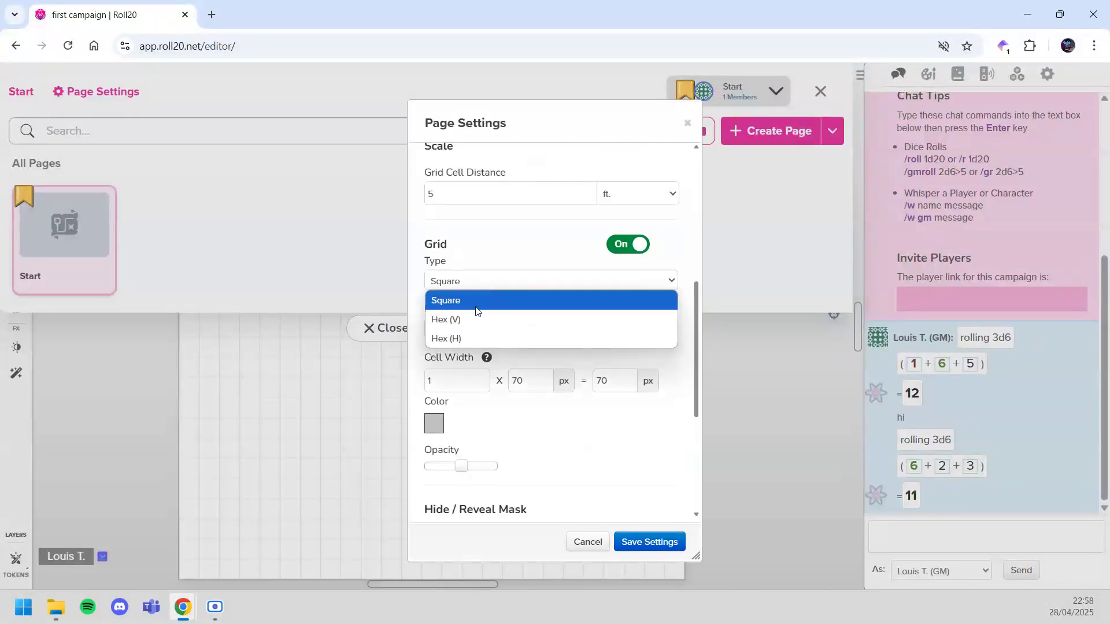
pyautogui.click(464, 324)
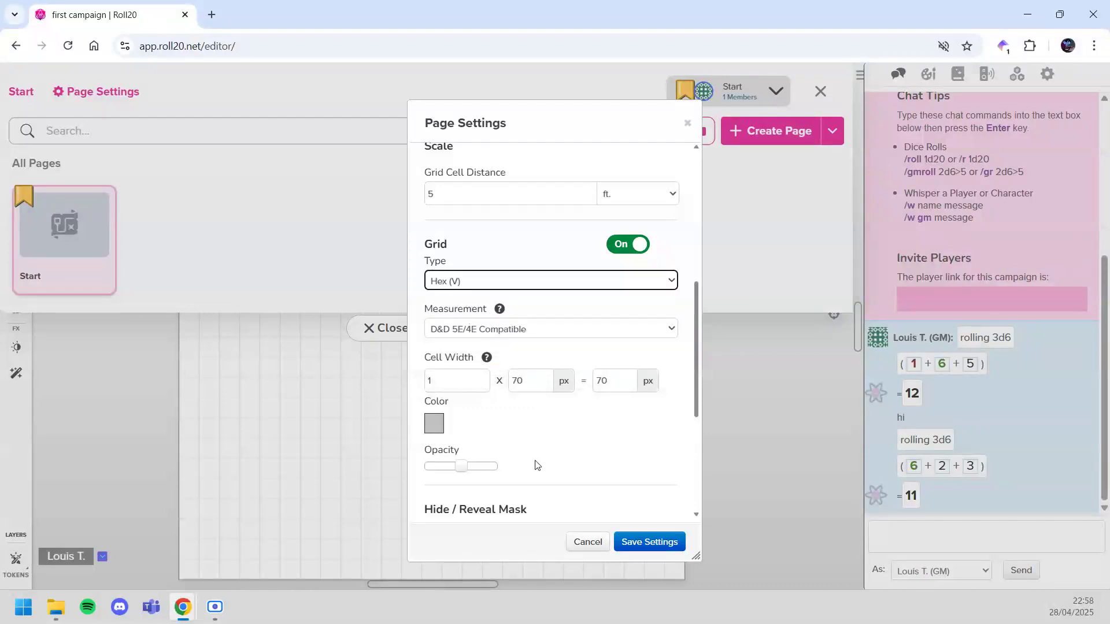
pyautogui.click(640, 541)
pyautogui.click(389, 334)
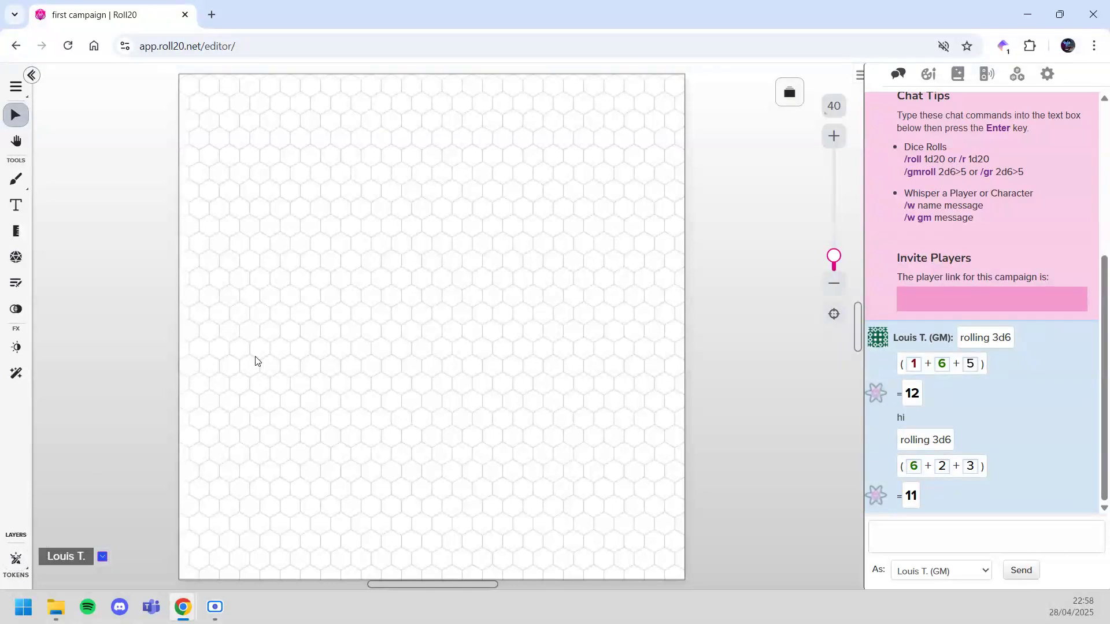
# - Switch to the Map layer and drop 4players map.jpg from the Campaign maps folder onto the page, fitting it to the page without adjusting page size
pyautogui.click(15, 558)
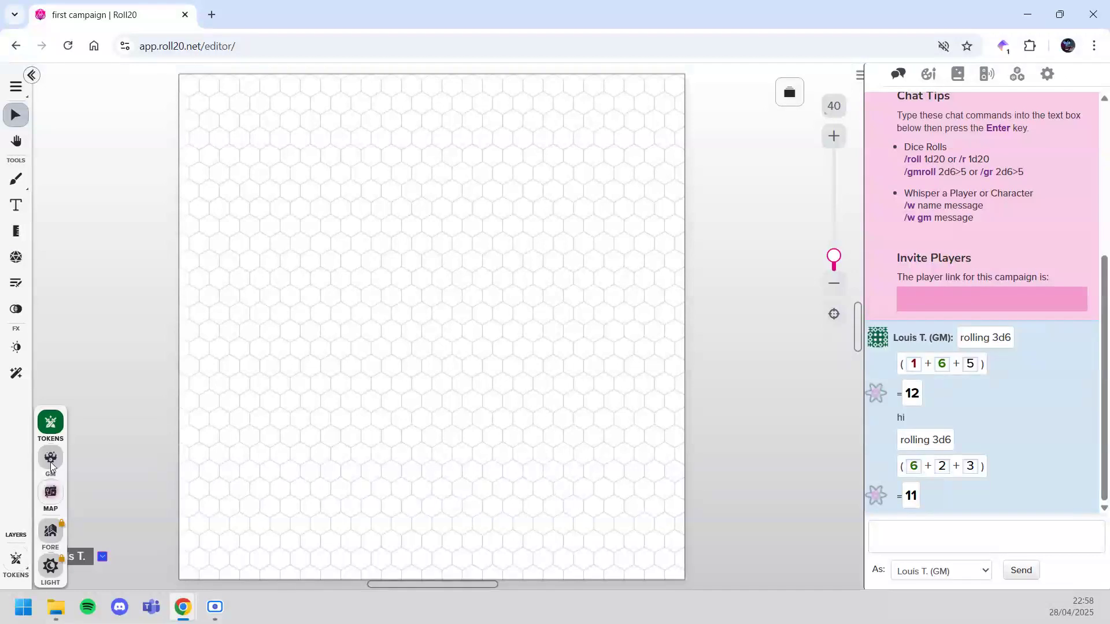
pyautogui.click(54, 498)
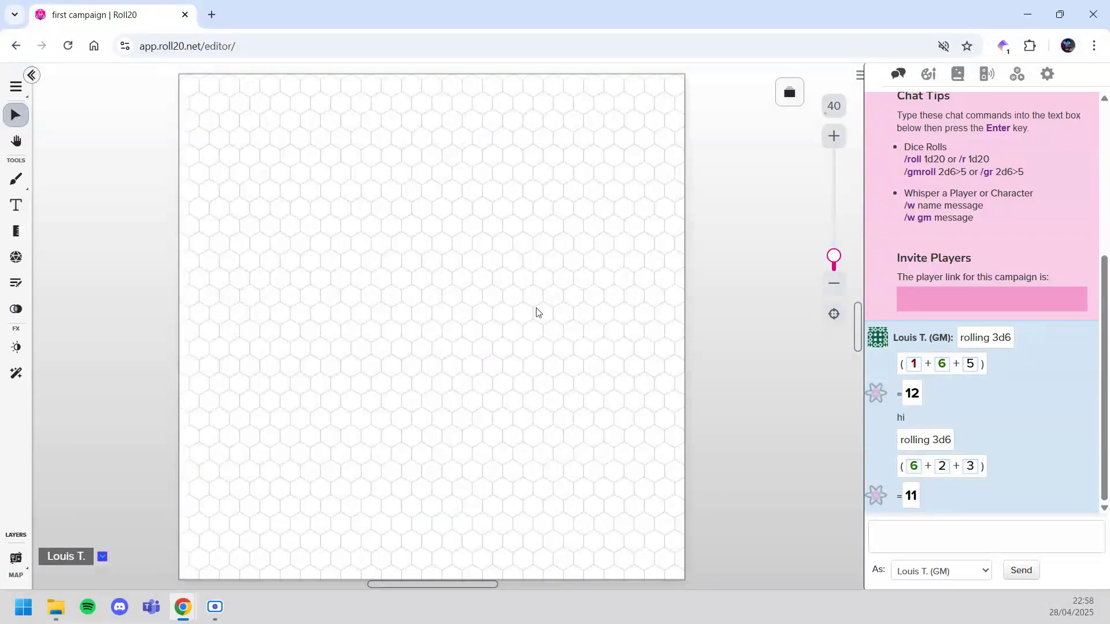
pyautogui.click(56, 607)
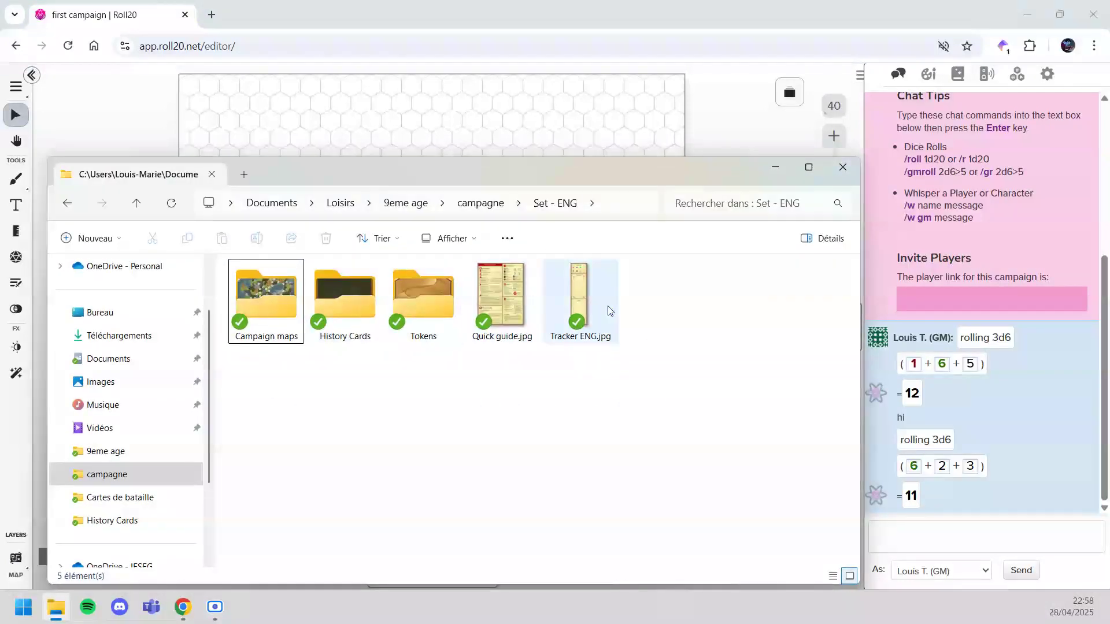
pyautogui.doubleClick(278, 298)
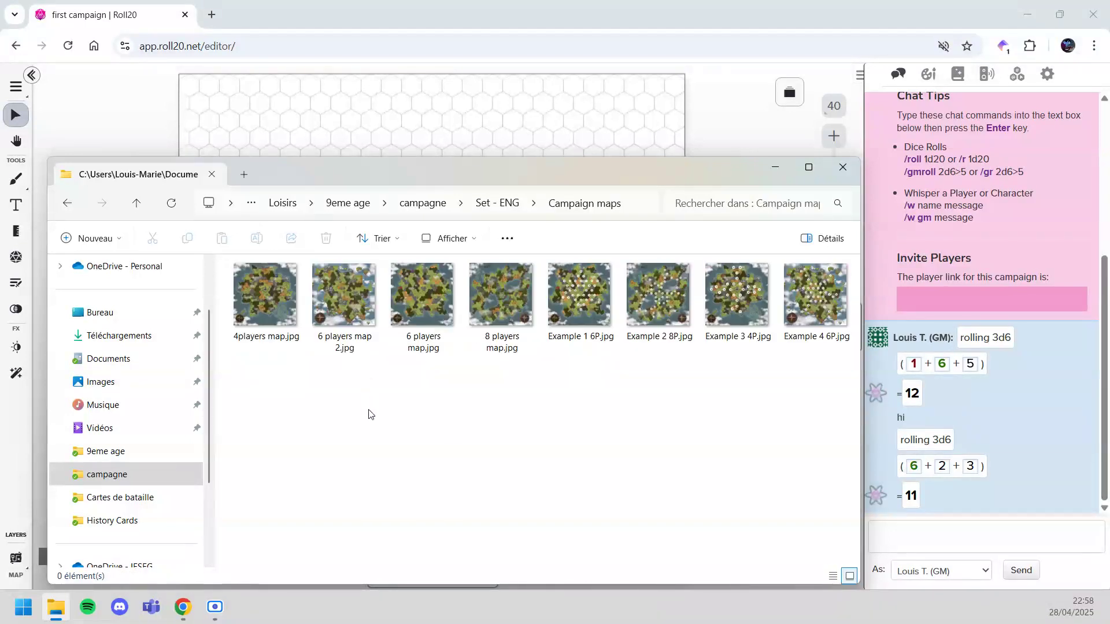
pyautogui.click(267, 313)
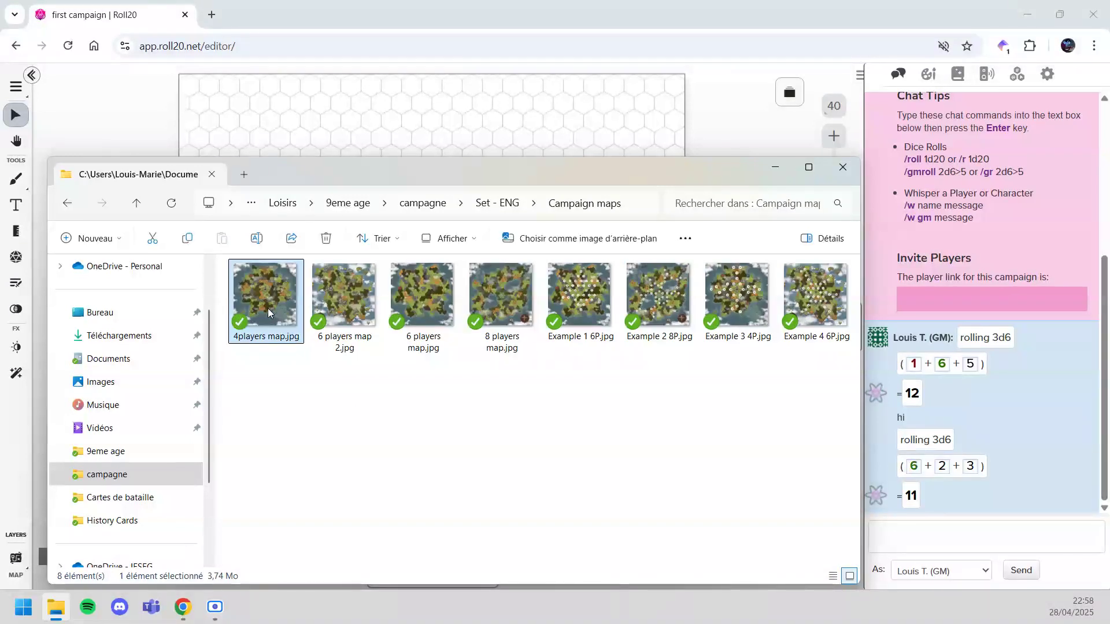
pyautogui.moveTo(257, 314); pyautogui.dragTo(424, 124)
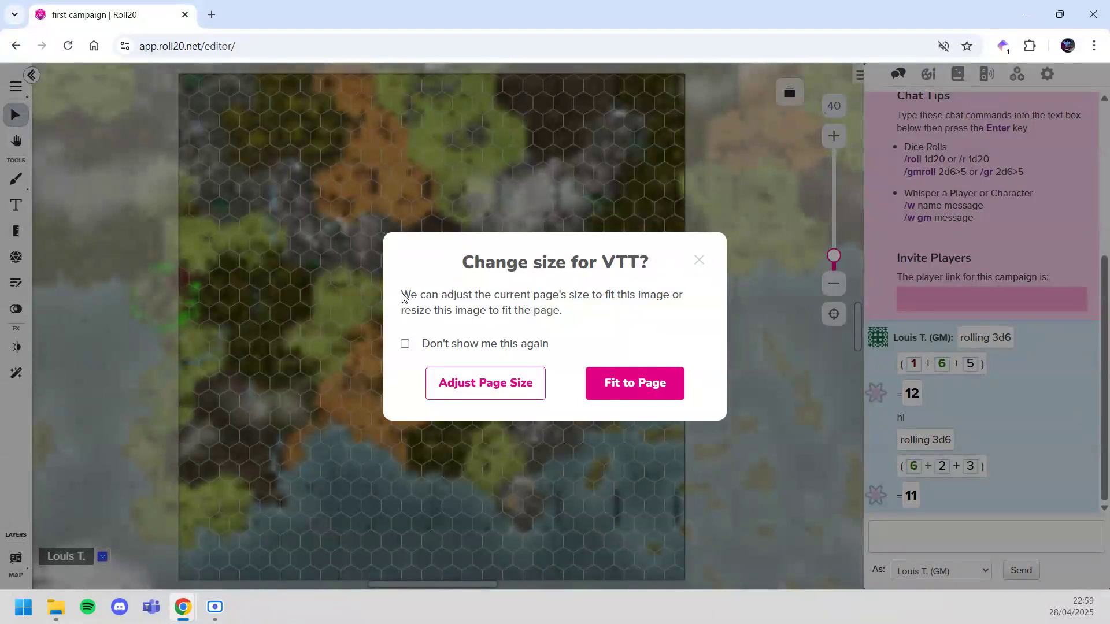
pyautogui.click(638, 384)
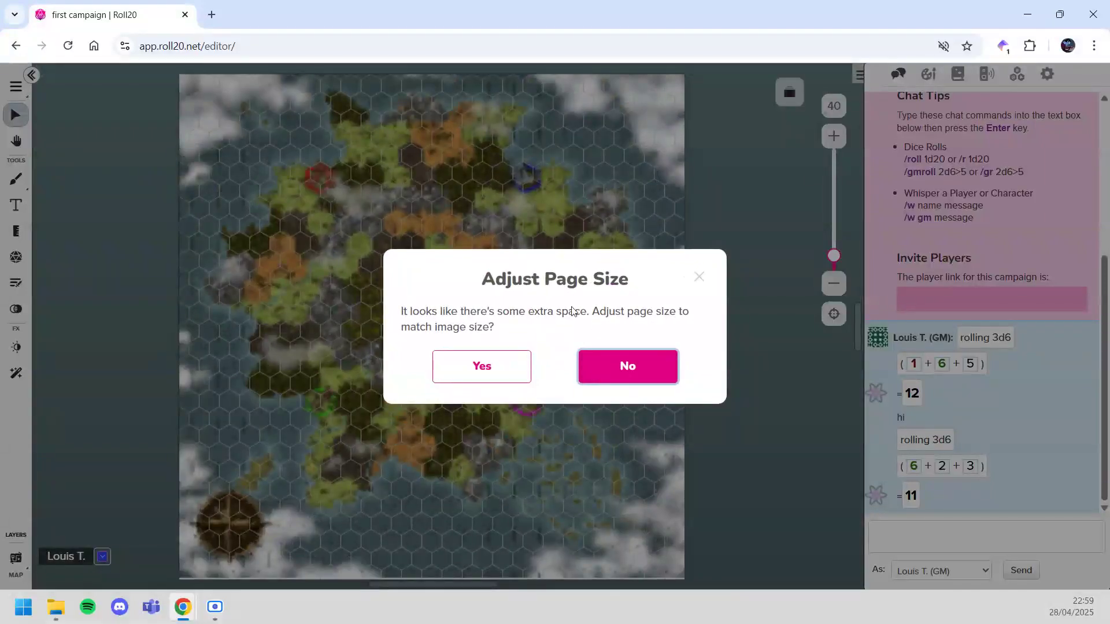
pyautogui.click(608, 365)
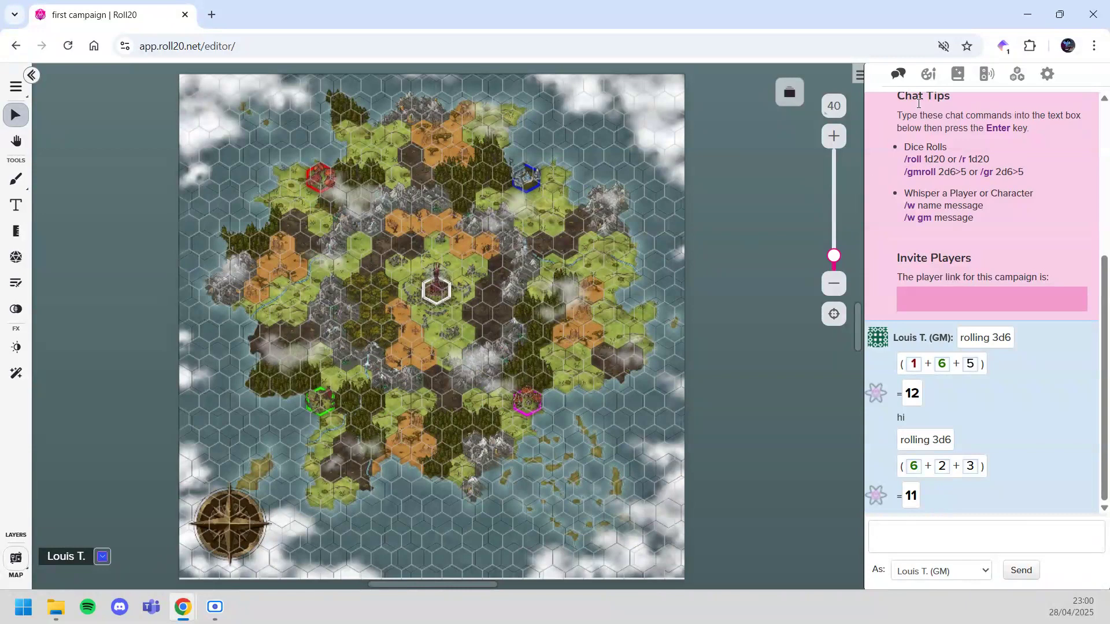
# - Open My Library in the art library panel
pyautogui.click(929, 76)
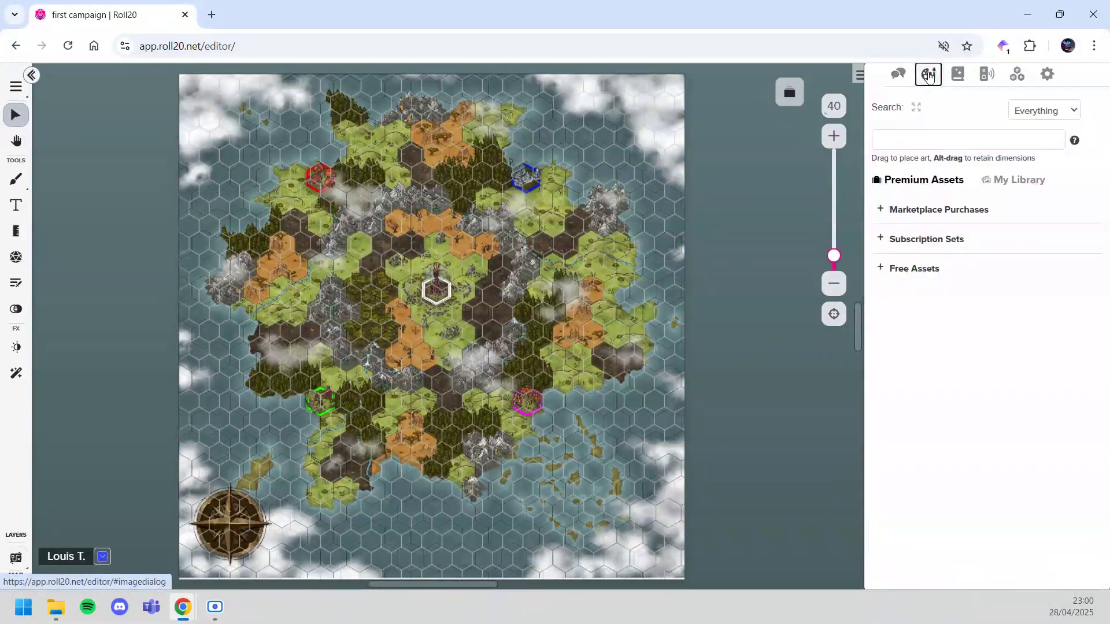
pyautogui.click(1005, 181)
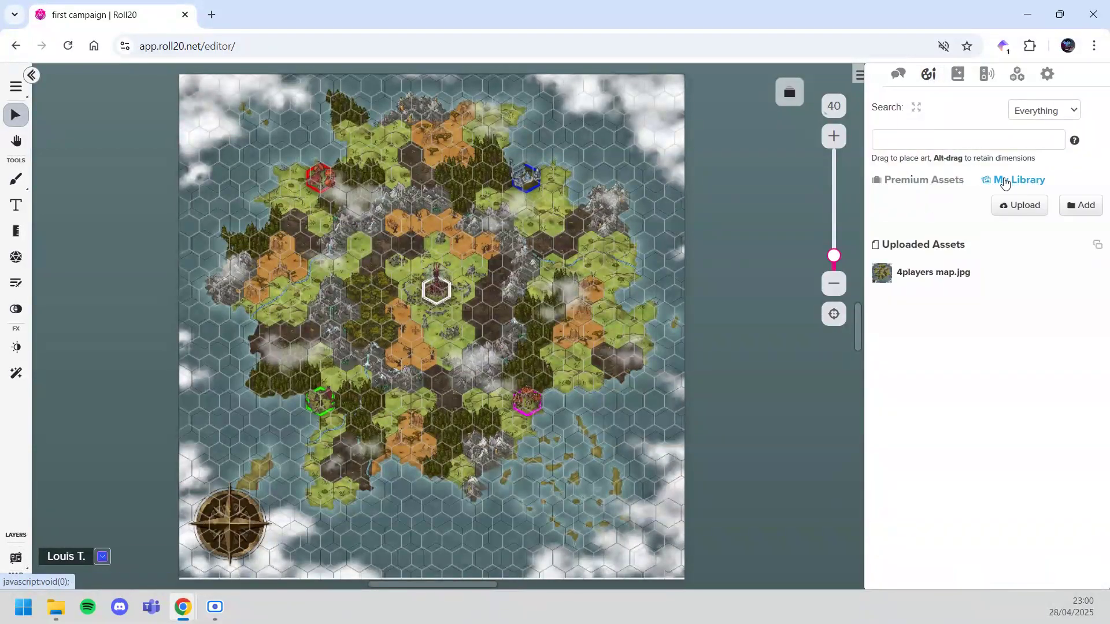
pyautogui.moveTo(936, 283)
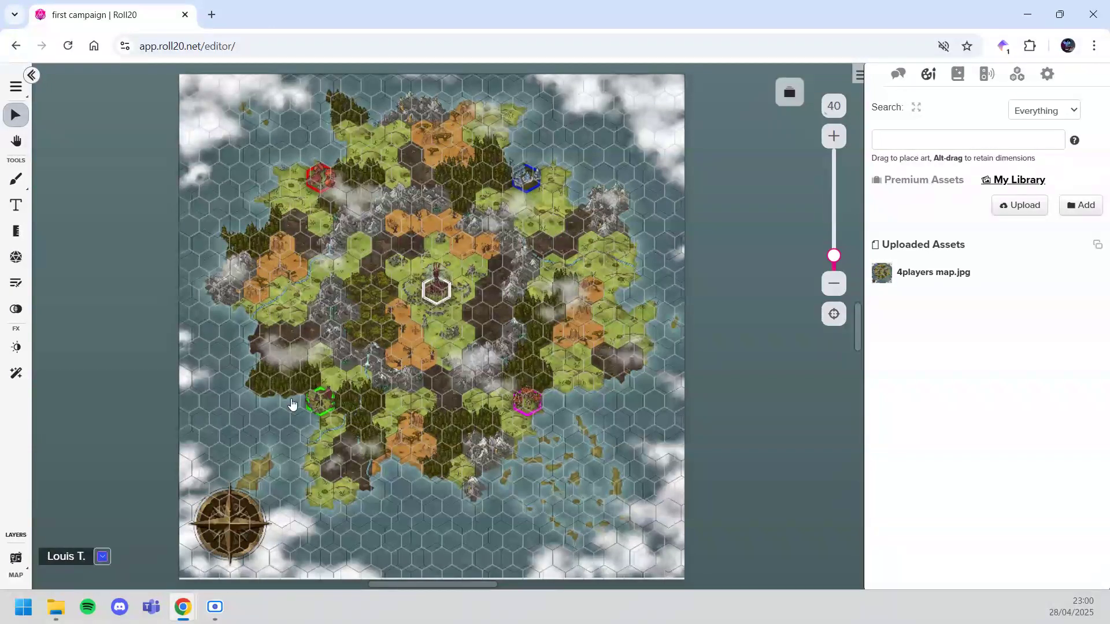
# - Reposition the map image so it lines up with the page
pyautogui.click(834, 138)
pyautogui.click(834, 139)
pyautogui.click(834, 139)
pyautogui.click(834, 139)
pyautogui.moveTo(701, 335); pyautogui.dragTo(445, 164)
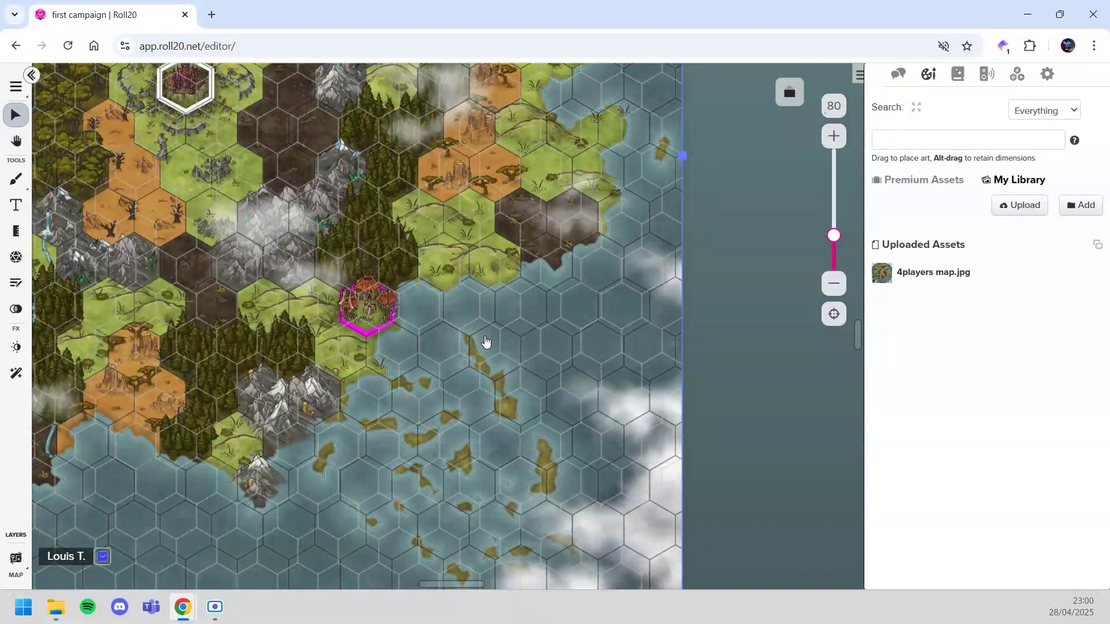
pyautogui.click(827, 287)
pyautogui.click(826, 286)
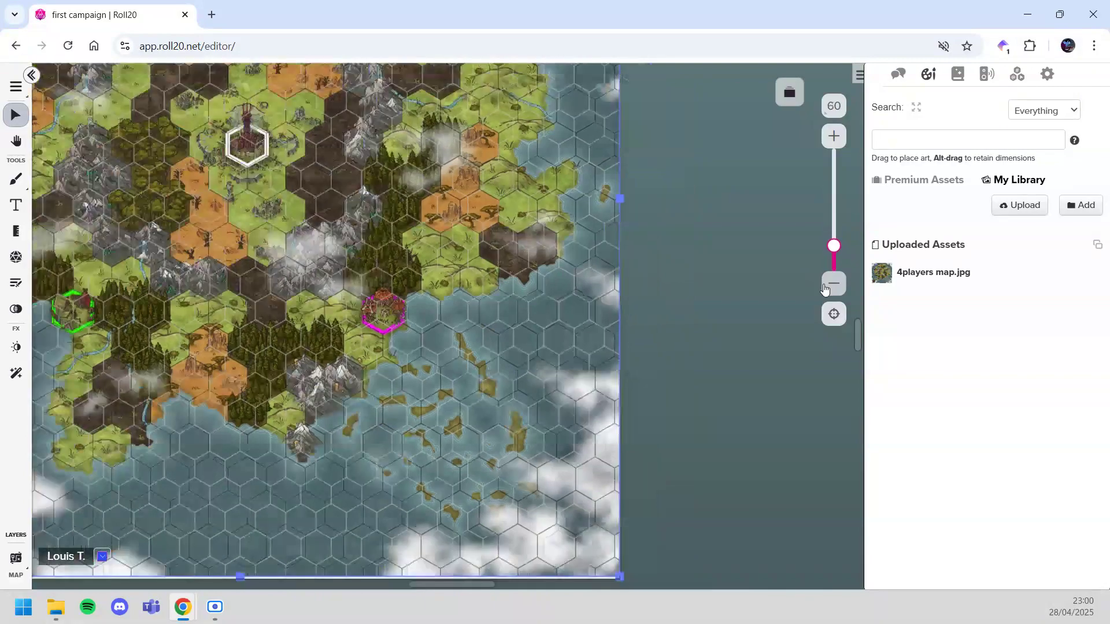
pyautogui.click(826, 286)
pyautogui.click(826, 287)
pyautogui.moveTo(377, 255); pyautogui.dragTo(500, 341)
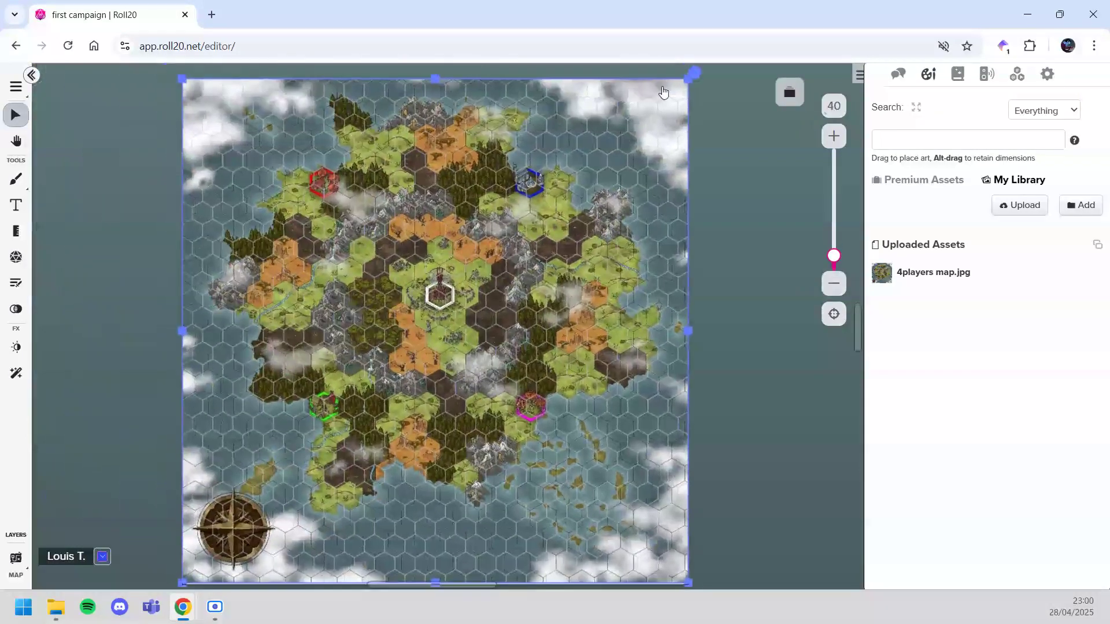
pyautogui.moveTo(624, 343); pyautogui.dragTo(629, 325)
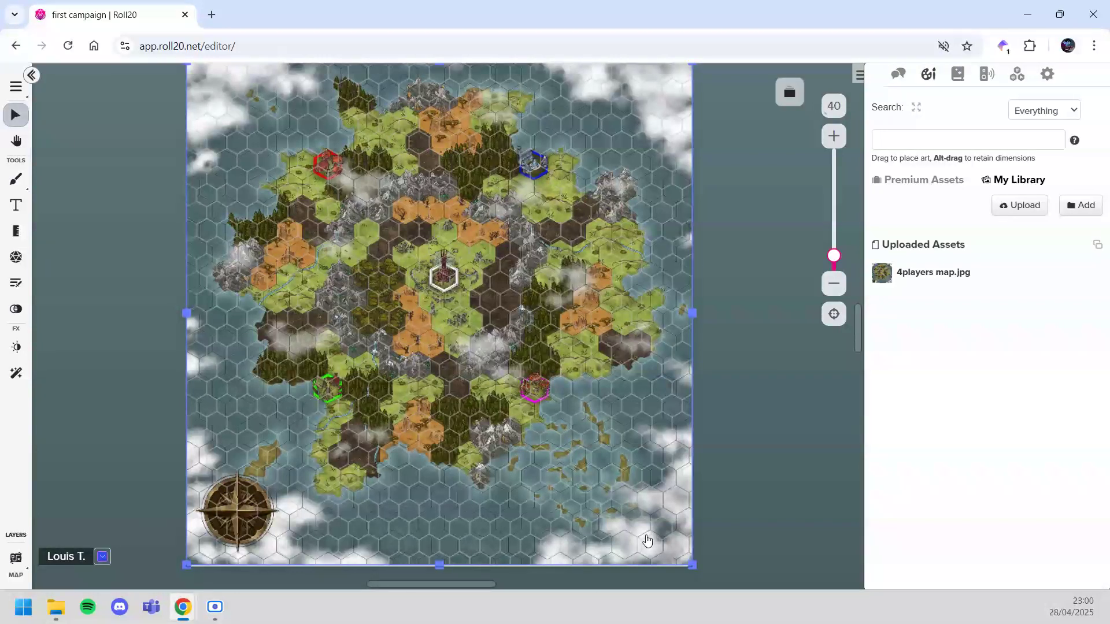
# - Scale the map image down from its lower-right corner to about four-fifths of the page width
pyautogui.moveTo(690, 562); pyautogui.dragTo(584, 455)
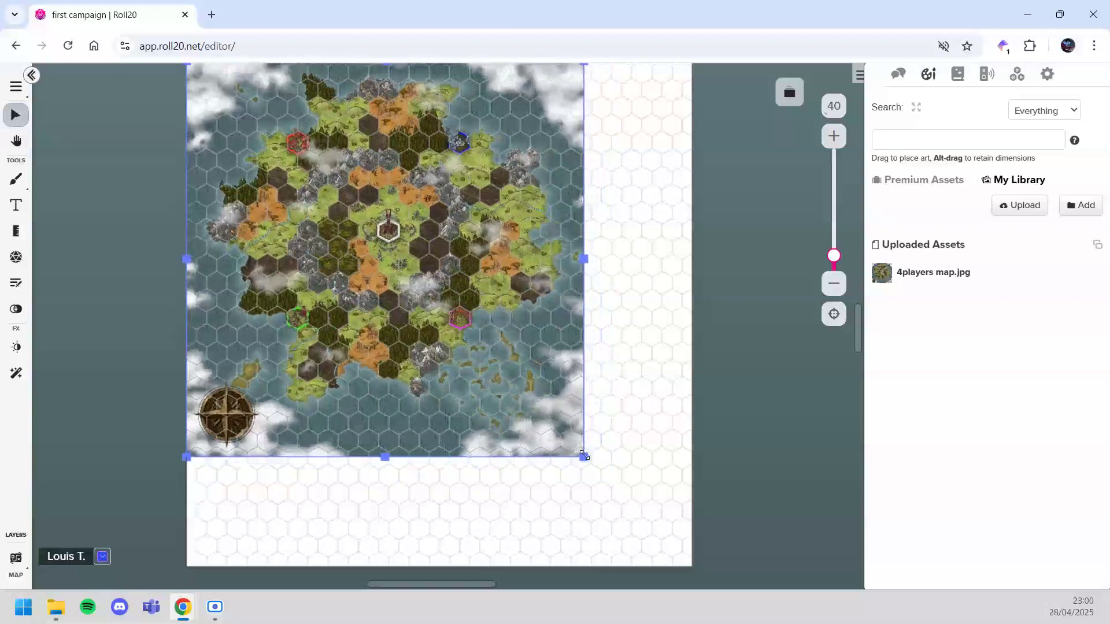
pyautogui.moveTo(584, 456); pyautogui.dragTo(583, 456)
pyautogui.click(656, 403)
# - Zoom in and out to inspect the resized map on the page
pyautogui.click(837, 134)
pyautogui.click(837, 134)
pyautogui.click(837, 135)
pyautogui.click(838, 135)
pyautogui.click(838, 134)
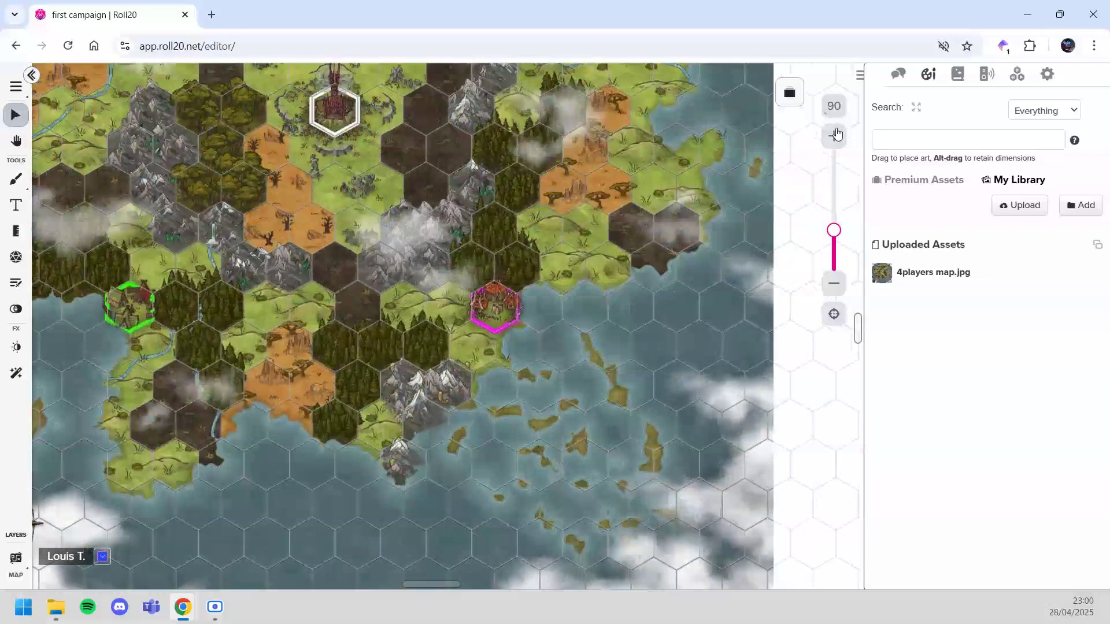
pyautogui.click(837, 135)
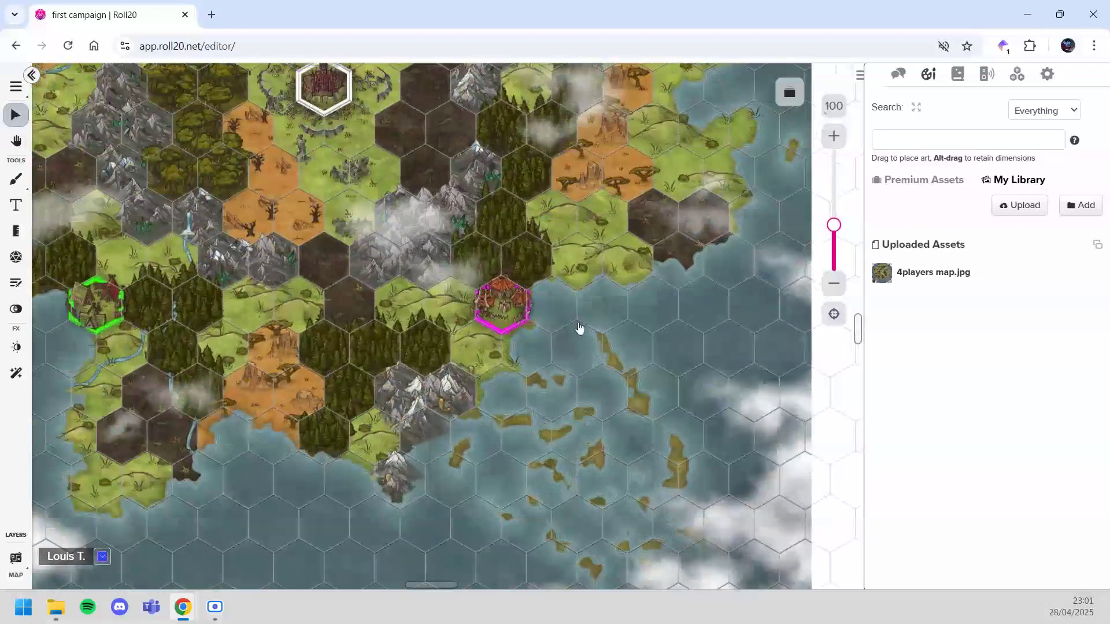
pyautogui.click(831, 285)
pyautogui.click(830, 286)
pyautogui.click(830, 286)
pyautogui.click(829, 286)
pyautogui.click(829, 286)
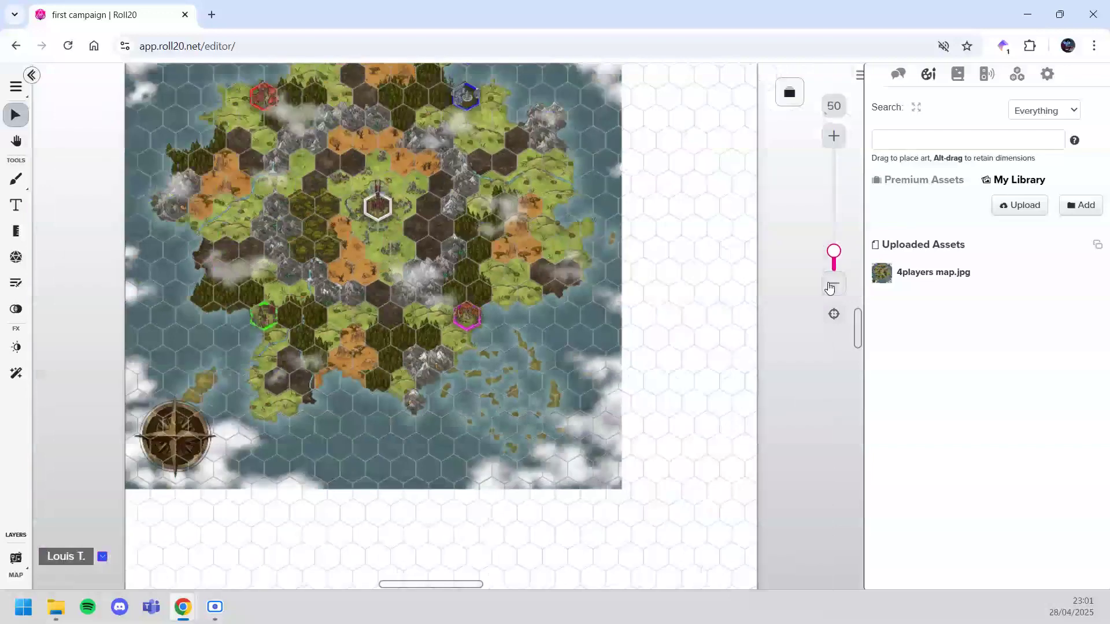
pyautogui.click(830, 285)
pyautogui.click(830, 285)
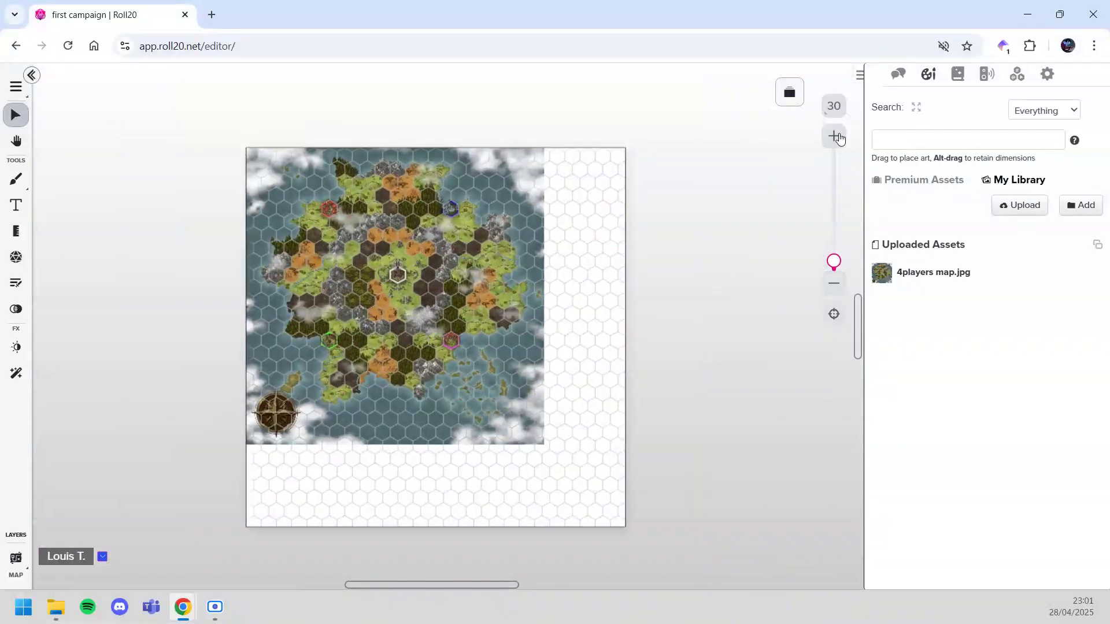
pyautogui.click(836, 137)
pyautogui.moveTo(287, 539); pyautogui.dragTo(393, 530)
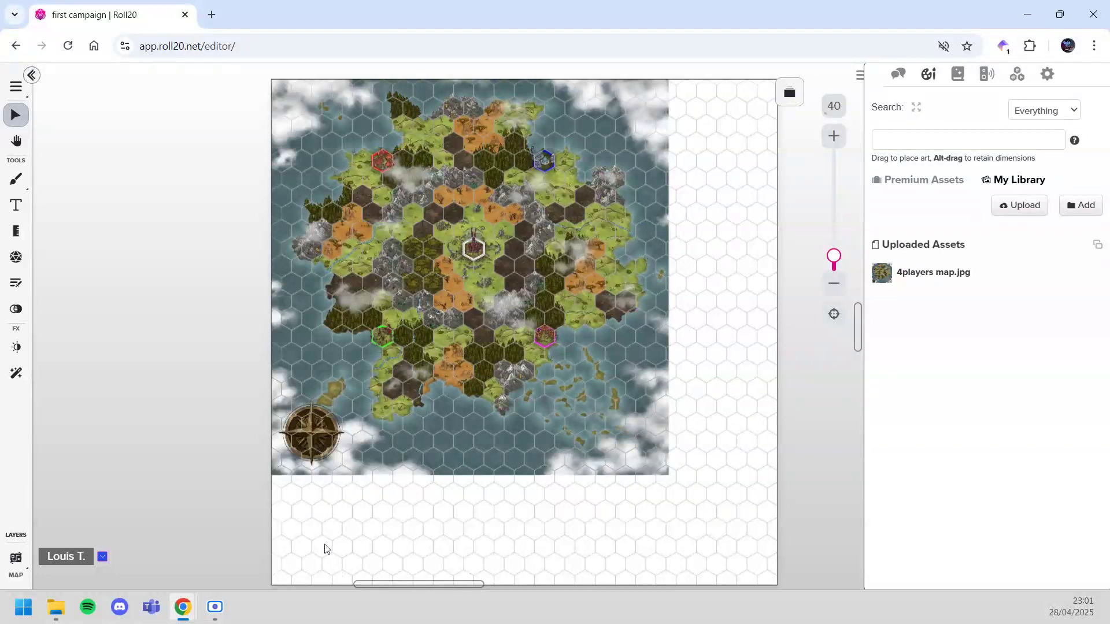
# - Set the Start page size to 40 cells wide by about 22.53 cells high in Page Settings and save
pyautogui.click(789, 94)
pyautogui.moveTo(100, 207)
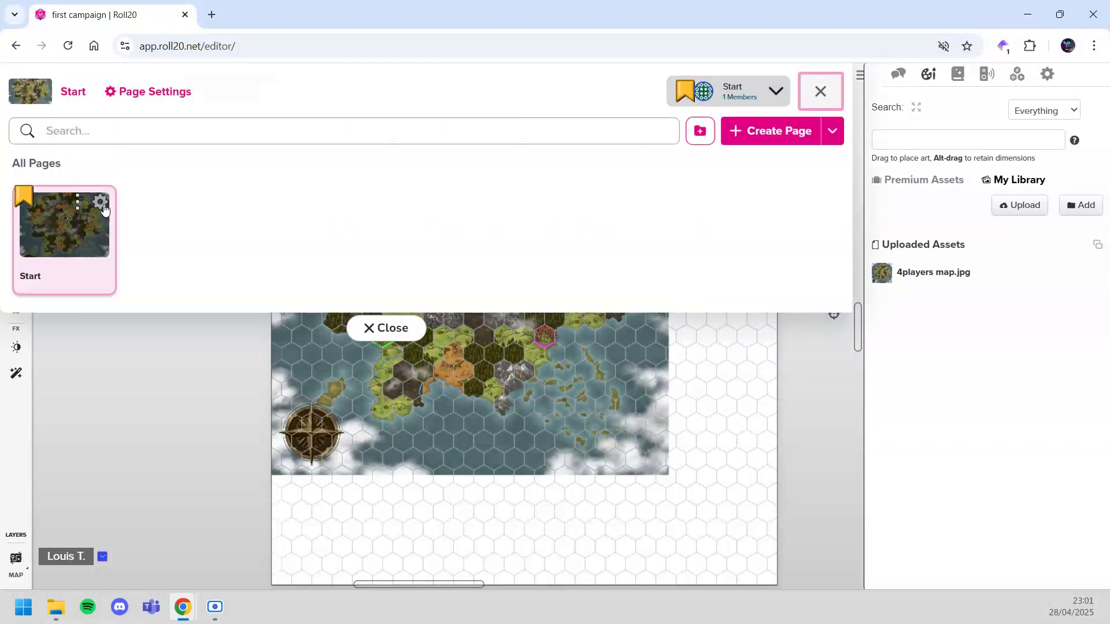
pyautogui.click(101, 204)
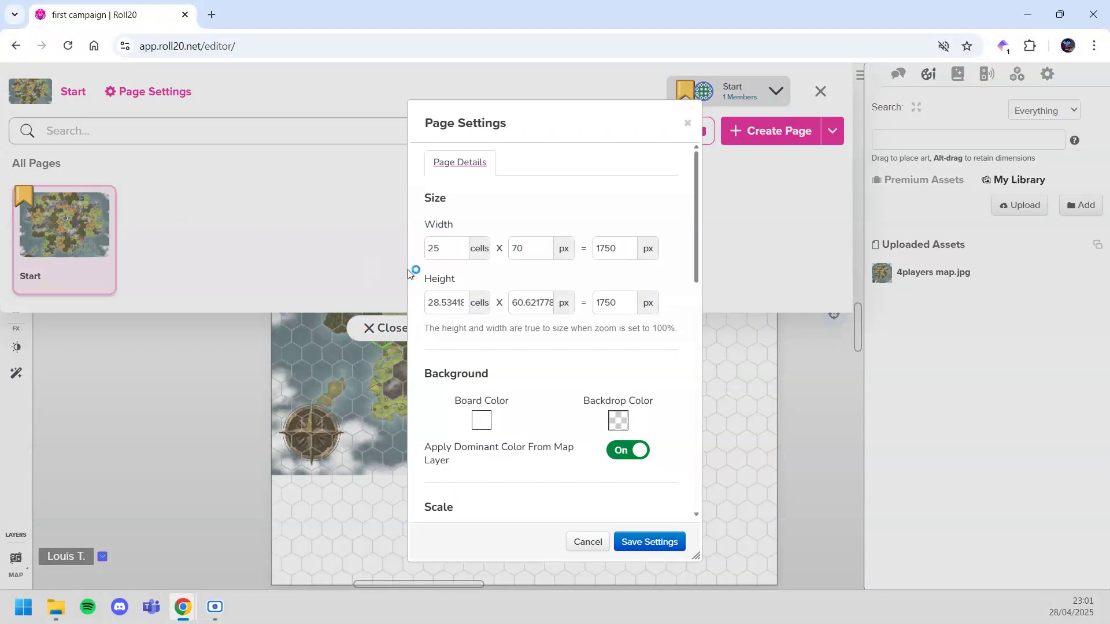
pyautogui.click(461, 308)
pyautogui.click(462, 308)
pyautogui.click(461, 308)
pyautogui.click(461, 308)
pyautogui.click(461, 309)
pyautogui.click(462, 309)
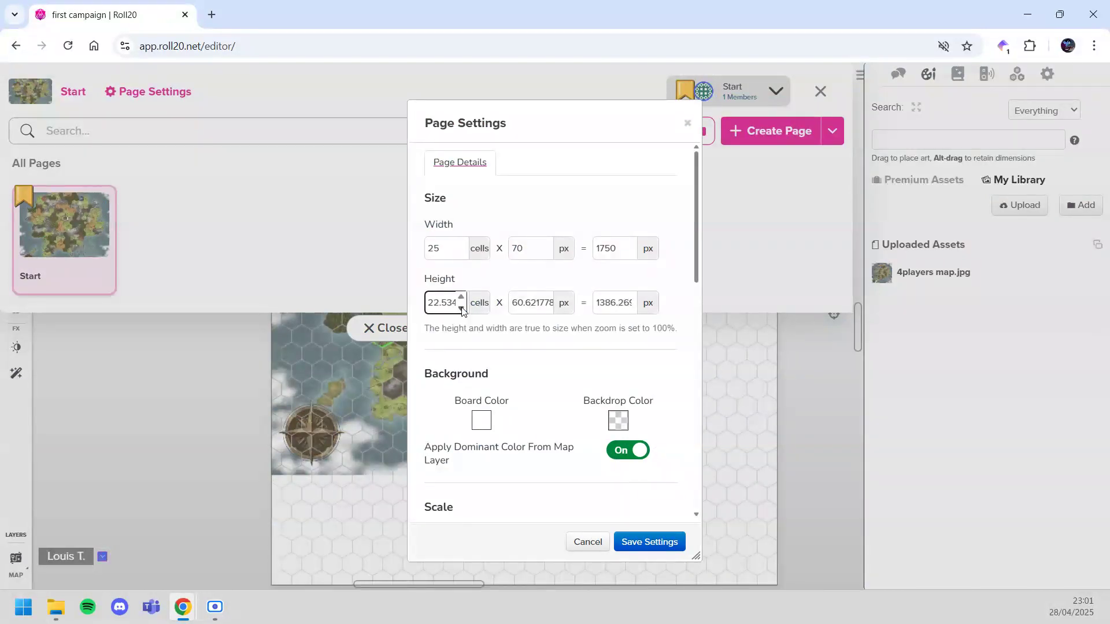
pyautogui.click(461, 246)
pyautogui.click(462, 245)
pyautogui.click(461, 245)
pyautogui.click(461, 246)
pyautogui.click(461, 246)
pyautogui.click(461, 246)
pyautogui.click(461, 245)
pyautogui.click(461, 246)
pyautogui.click(461, 246)
pyautogui.click(461, 246)
pyautogui.click(461, 245)
pyautogui.click(461, 246)
pyautogui.click(461, 246)
pyautogui.click(461, 245)
pyautogui.click(461, 245)
pyautogui.click(649, 541)
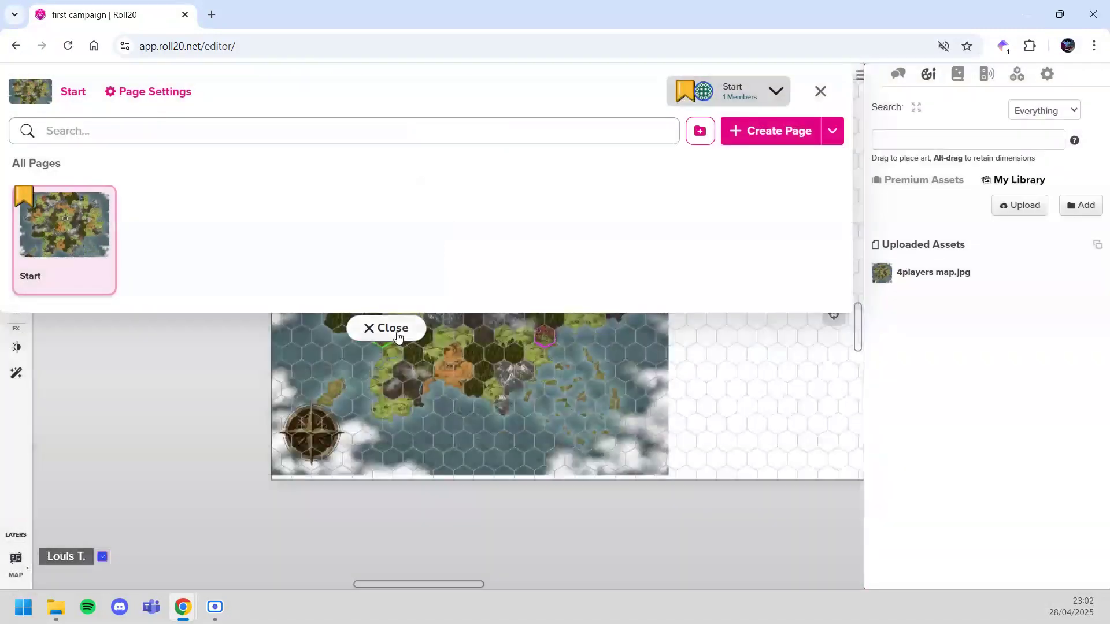
pyautogui.click(396, 334)
# - Move the map image to the centre of the widened page
pyautogui.moveTo(661, 384); pyautogui.dragTo(428, 384)
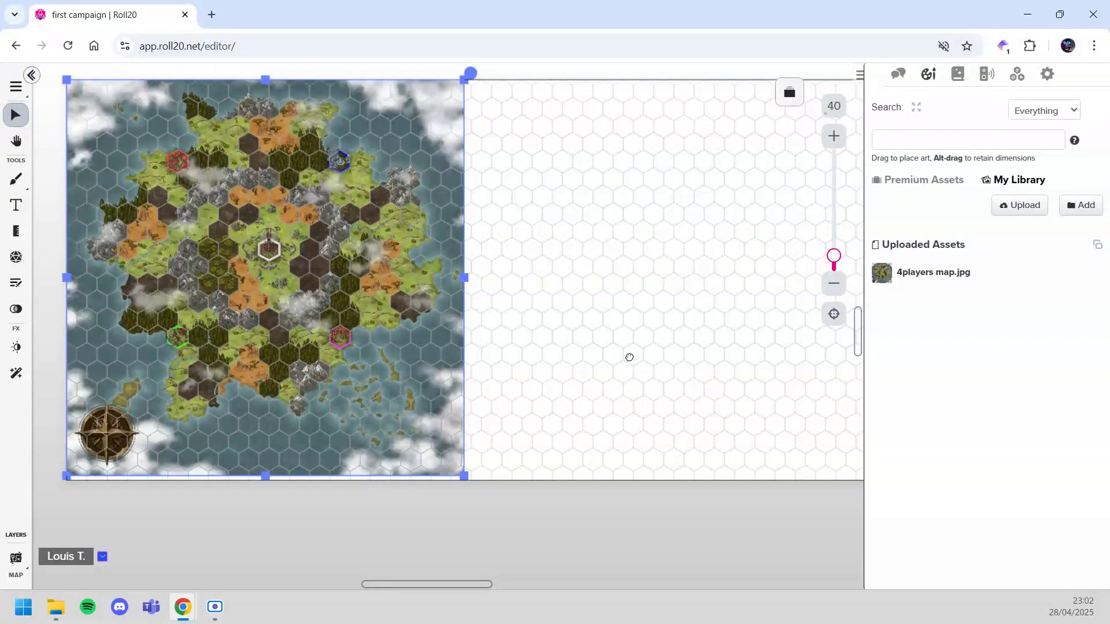
pyautogui.click(842, 289)
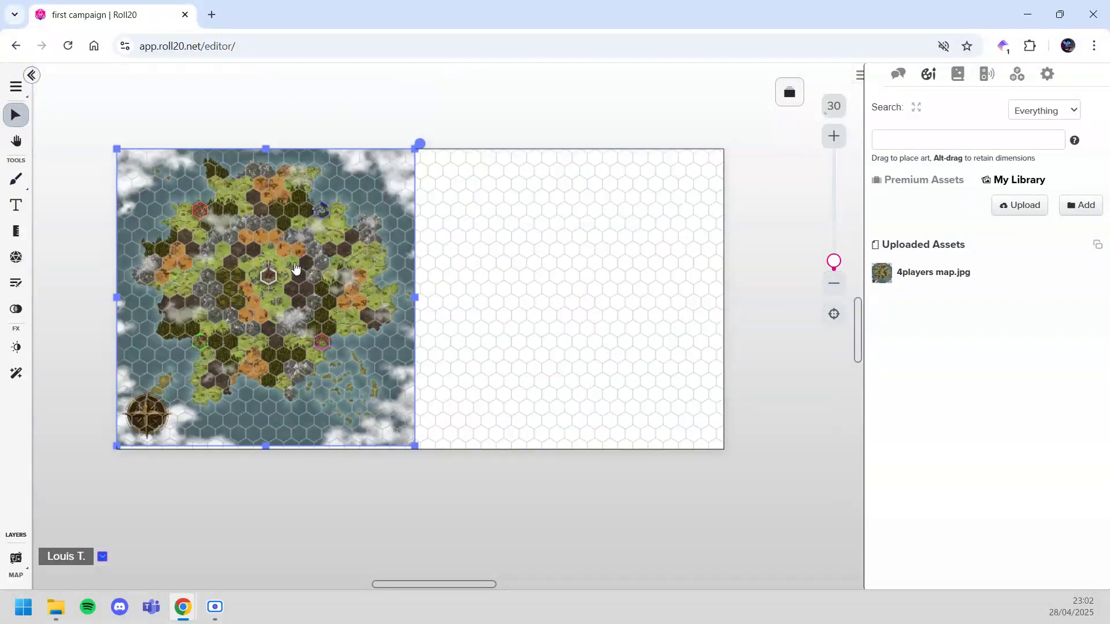
pyautogui.moveTo(294, 267); pyautogui.dragTo(491, 266)
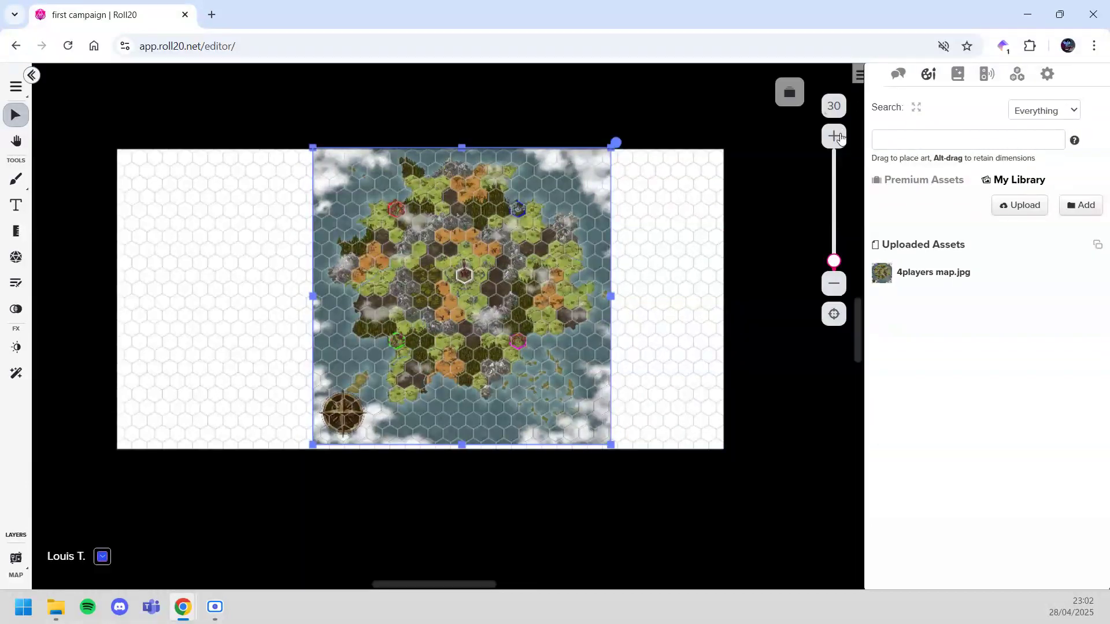
pyautogui.click(836, 139)
pyautogui.click(835, 138)
pyautogui.click(835, 139)
pyautogui.click(836, 139)
pyautogui.click(835, 139)
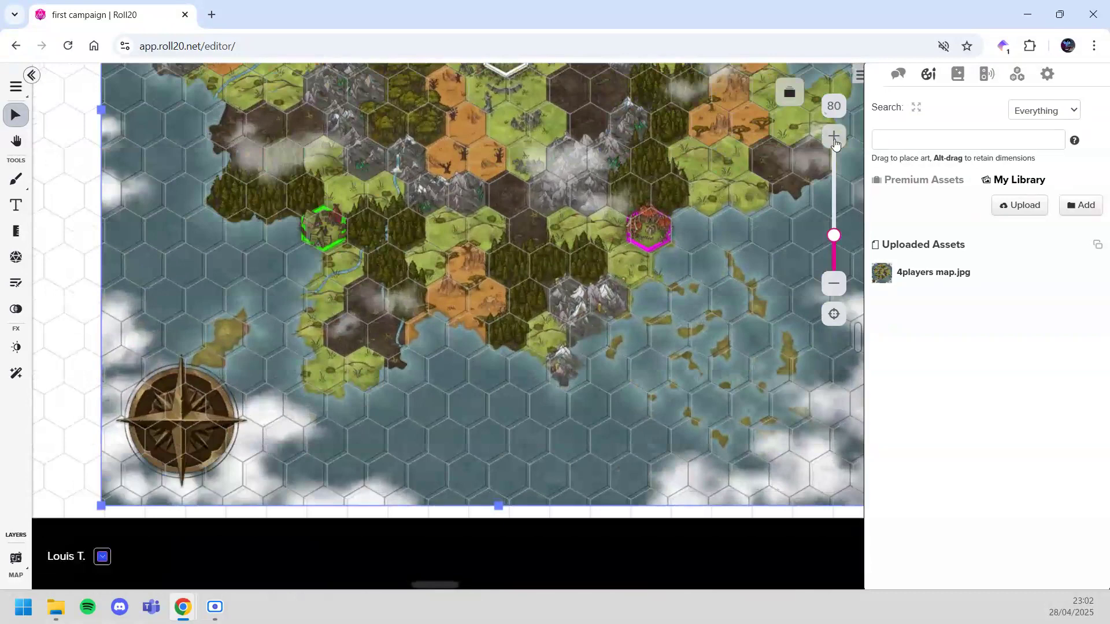
# - Zoom in to inspect the map's edges closely, then zoom back out to see the whole page
pyautogui.click(836, 139)
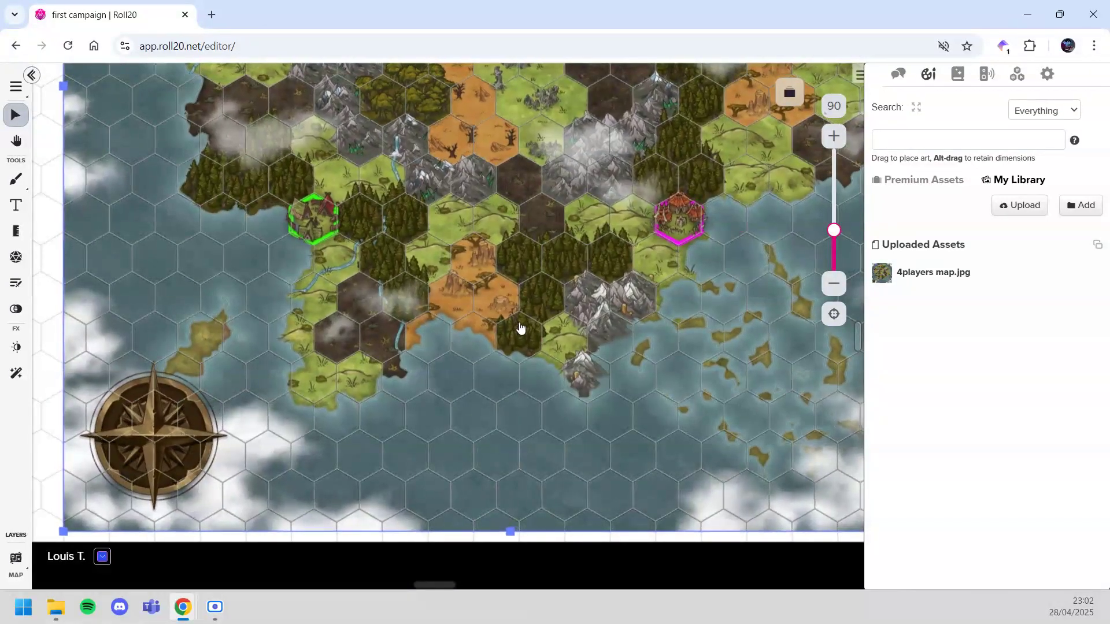
pyautogui.moveTo(520, 328); pyautogui.dragTo(518, 328)
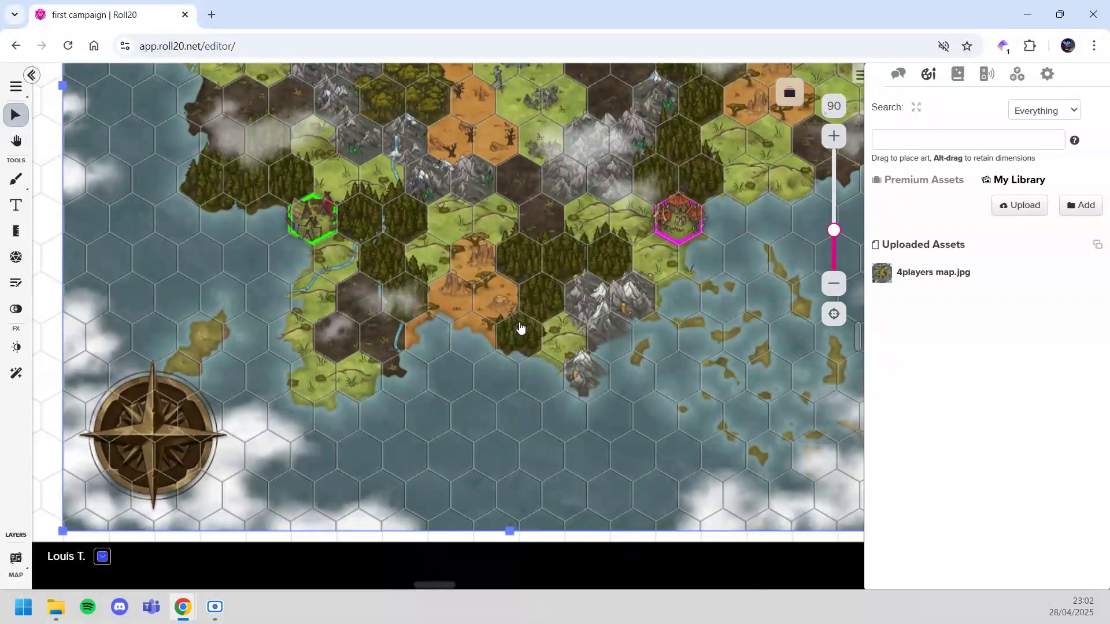
pyautogui.moveTo(520, 328); pyautogui.dragTo(521, 329)
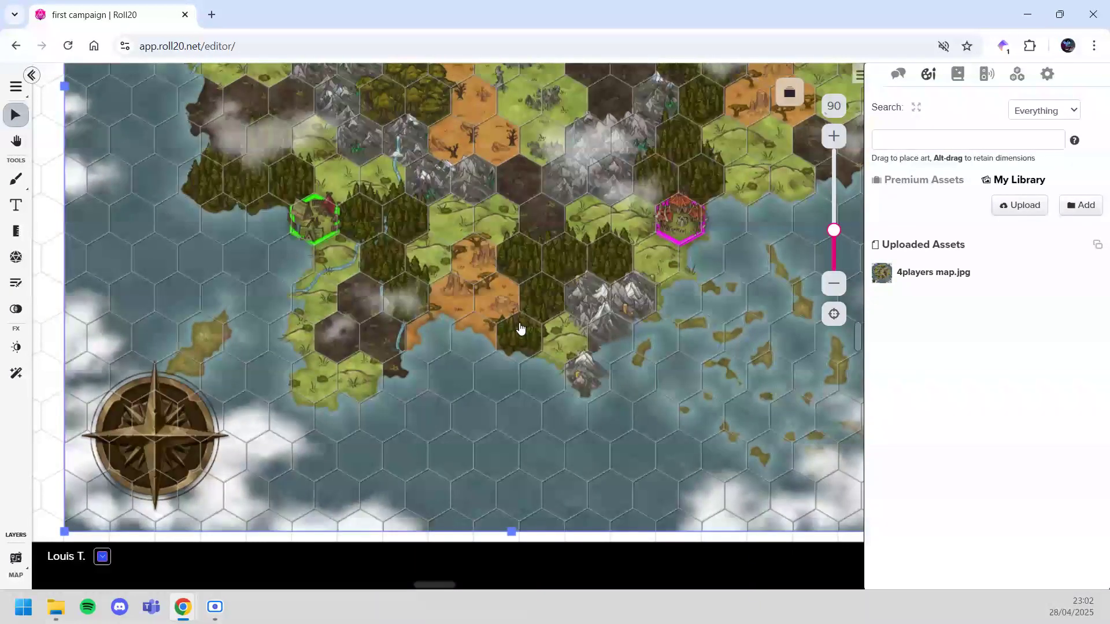
pyautogui.moveTo(520, 327); pyautogui.dragTo(520, 328)
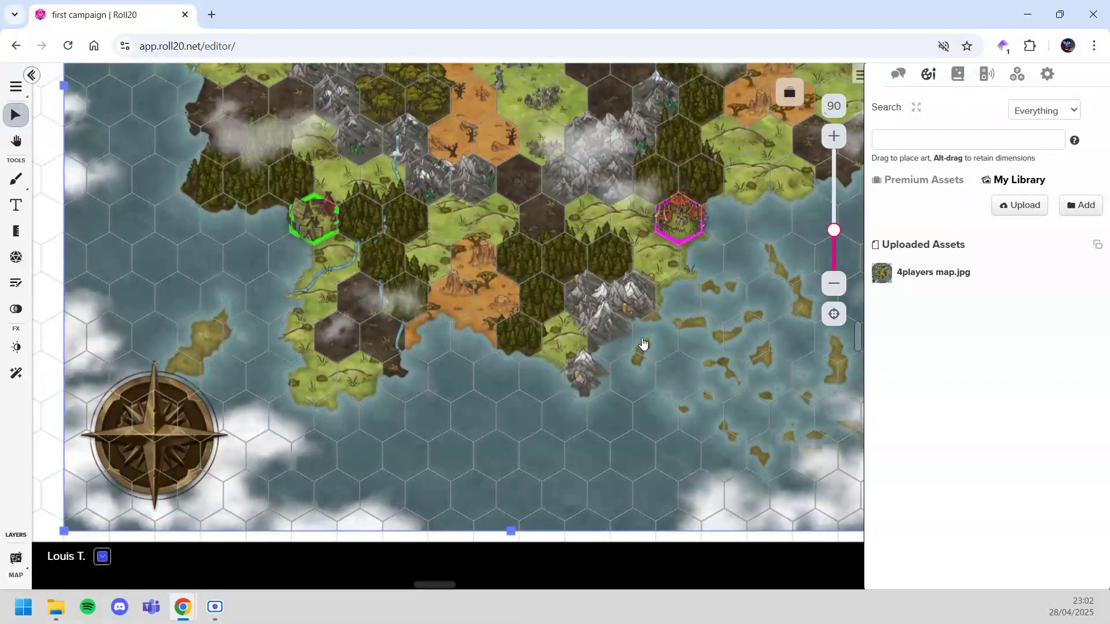
pyautogui.click(833, 283)
pyautogui.click(833, 283)
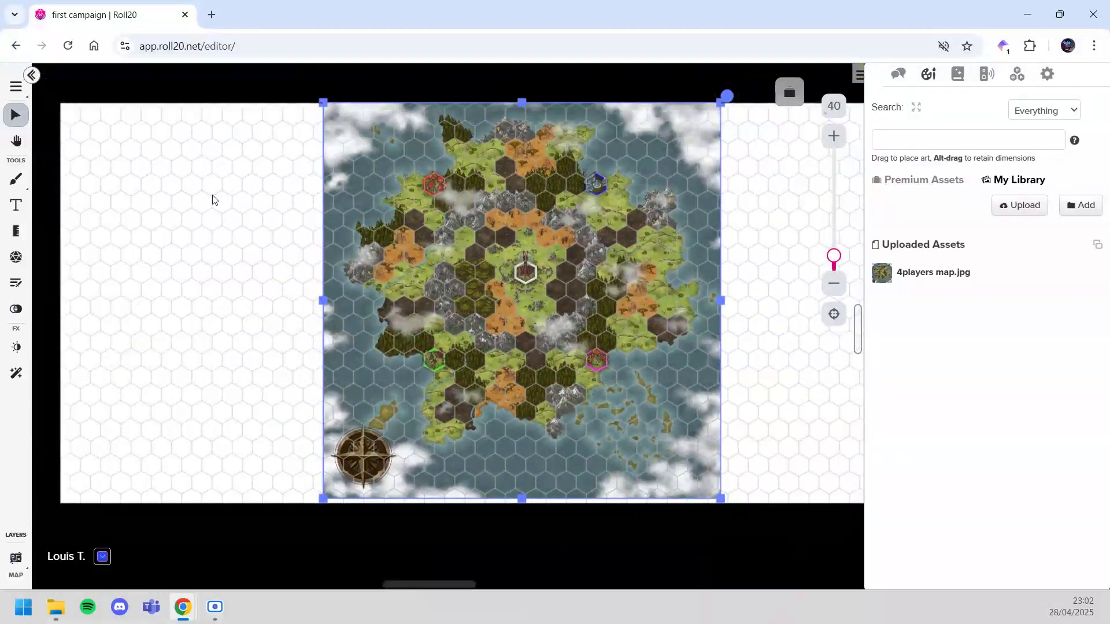
# - Upload Quick guide.jpg from the Set - ENG folder onto the page and place it at the page's left edge
pyautogui.click(56, 607)
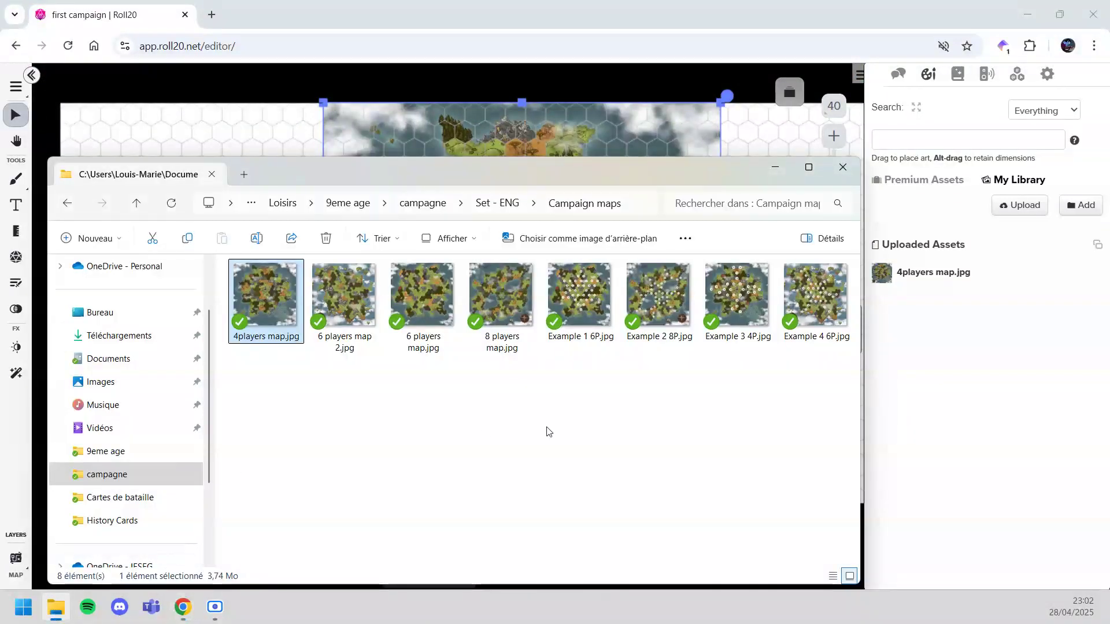
pyautogui.click(501, 204)
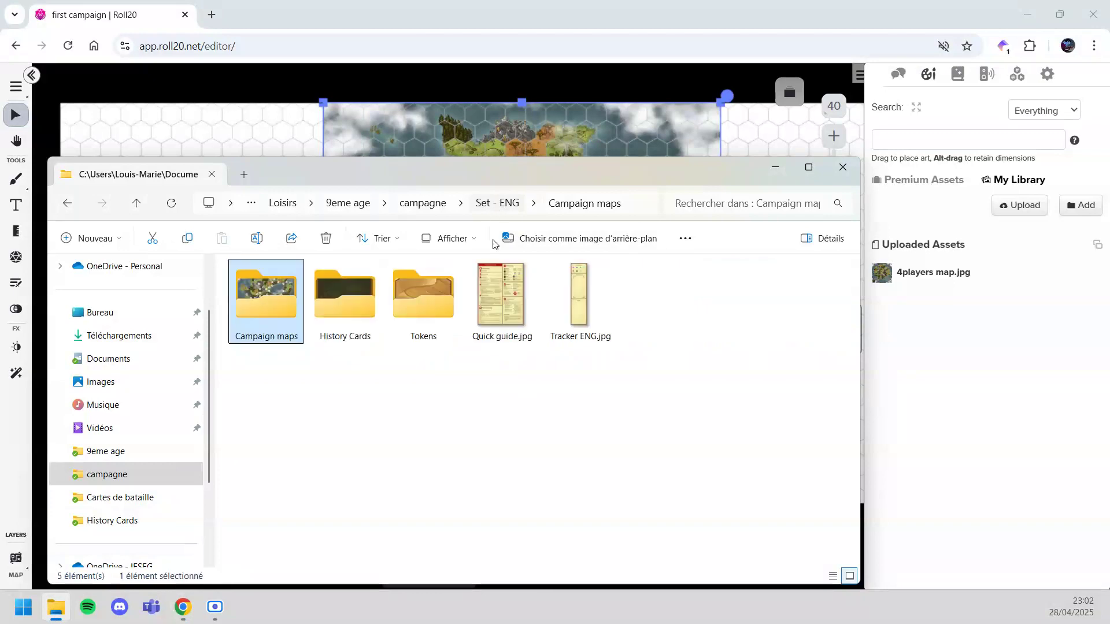
pyautogui.moveTo(516, 295); pyautogui.dragTo(231, 128)
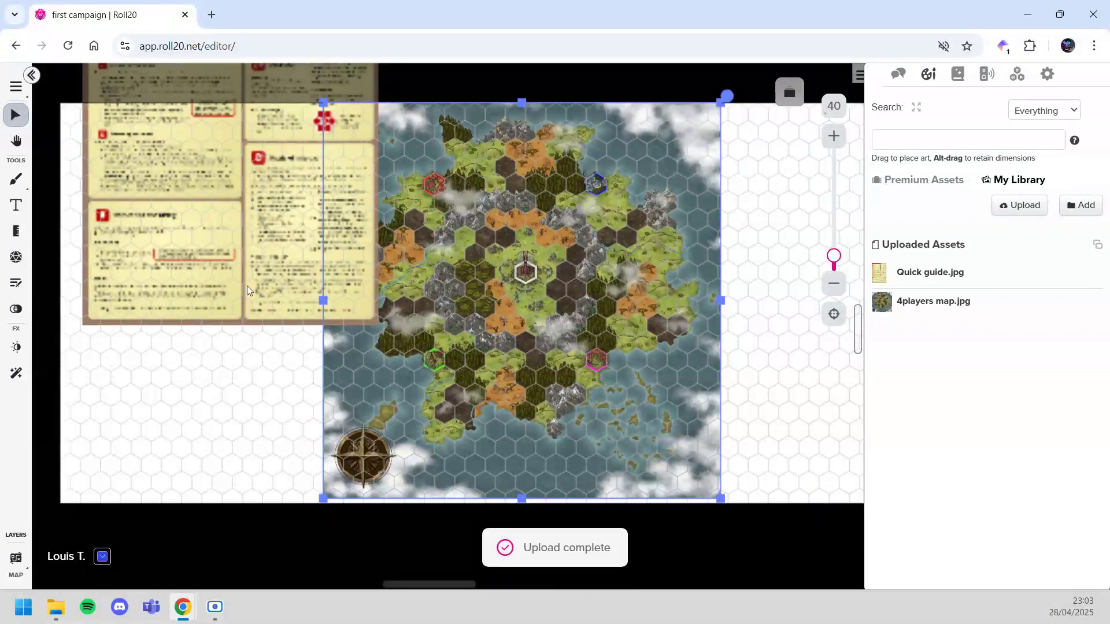
pyautogui.moveTo(244, 180); pyautogui.dragTo(221, 346)
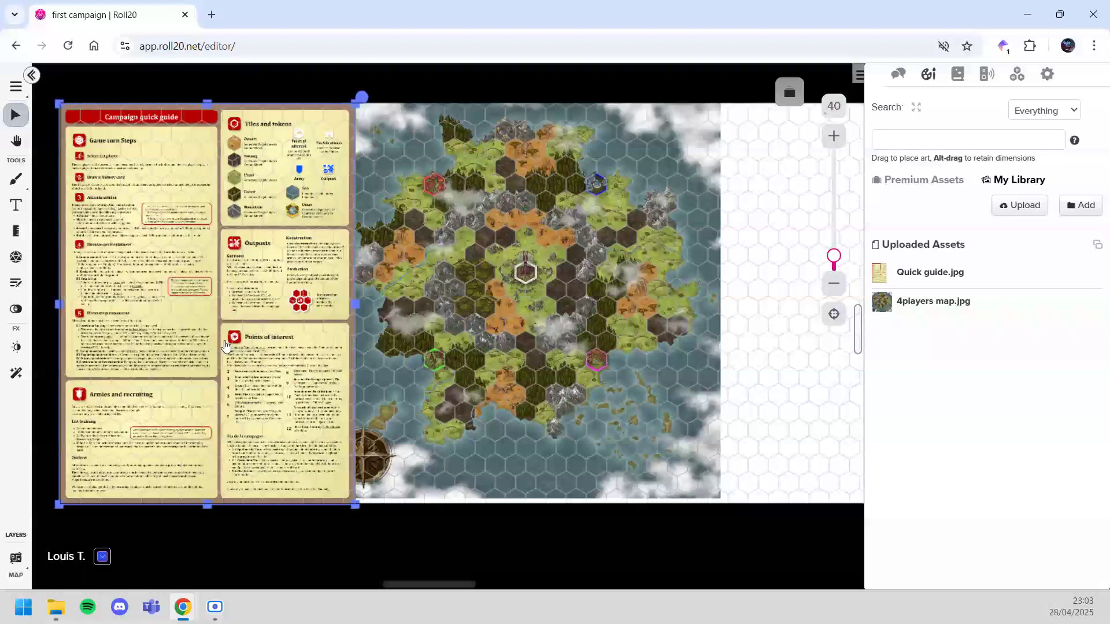
pyautogui.moveTo(228, 347); pyautogui.dragTo(232, 342)
# - Move the hex map right so it sits beside the quick guide
pyautogui.moveTo(479, 352); pyautogui.dragTo(519, 350)
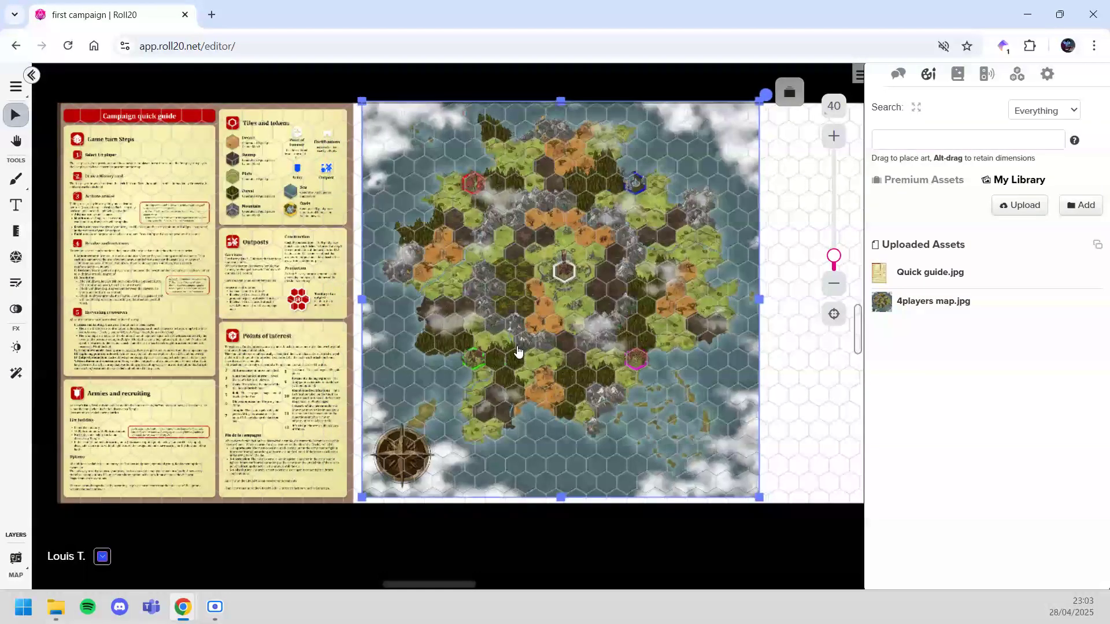
pyautogui.moveTo(813, 354); pyautogui.dragTo(711, 348)
pyautogui.click(710, 235)
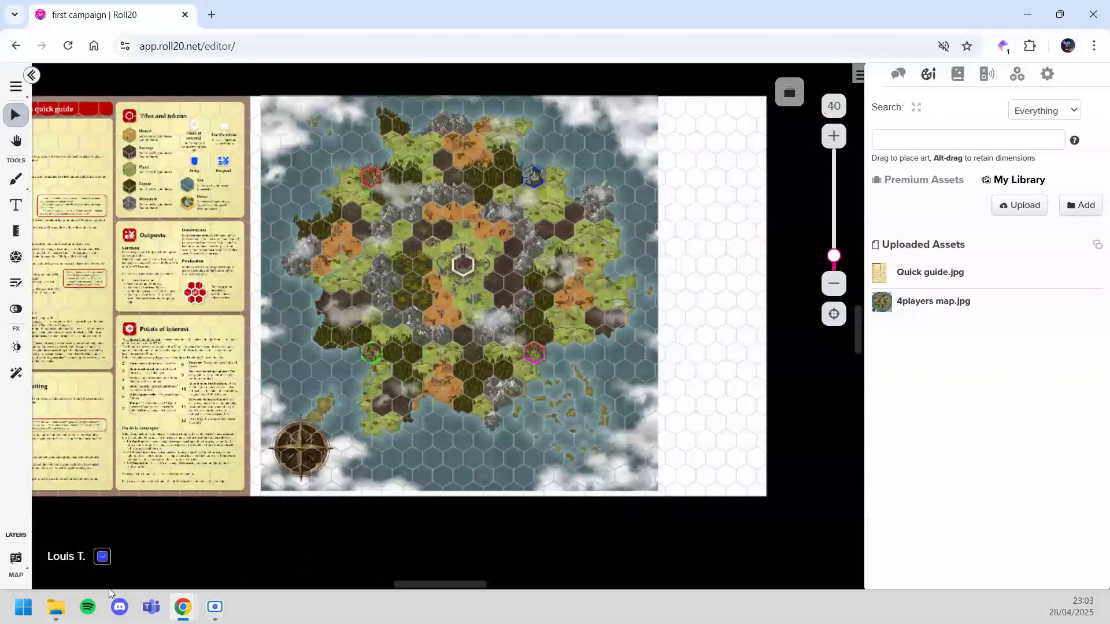
# - Upload Tracker ENG.jpg from the same folder and place it along the page's right edge beside the map
pyautogui.click(56, 607)
pyautogui.click(577, 308)
pyautogui.moveTo(577, 309); pyautogui.dragTo(731, 143)
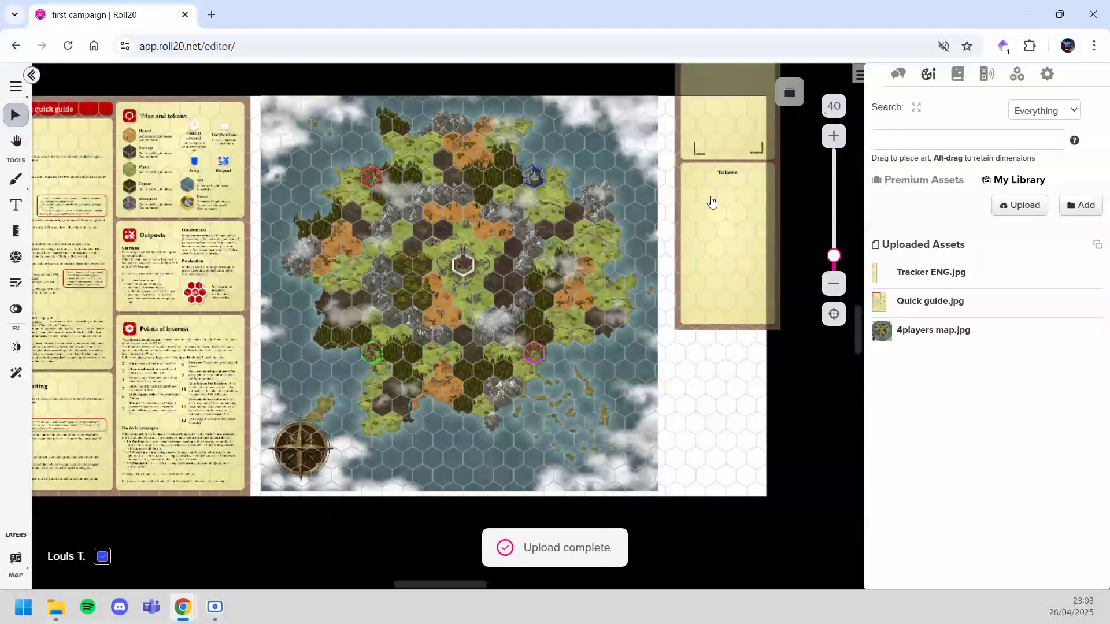
pyautogui.moveTo(700, 281); pyautogui.dragTo(699, 368)
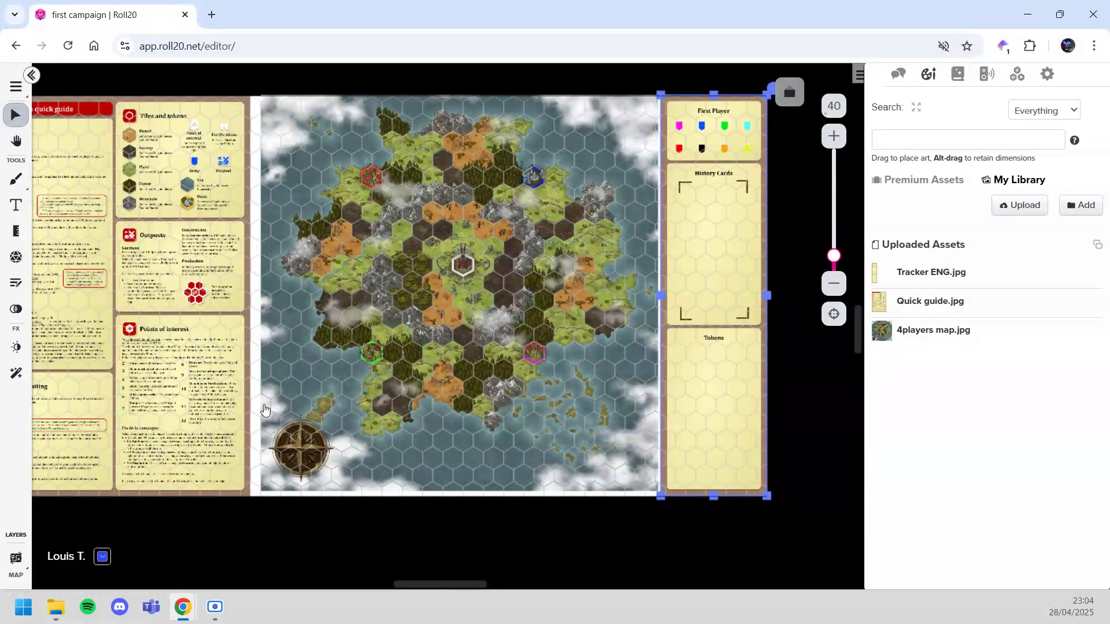
pyautogui.click(399, 386)
pyautogui.hscroll(-4, 399, 386)
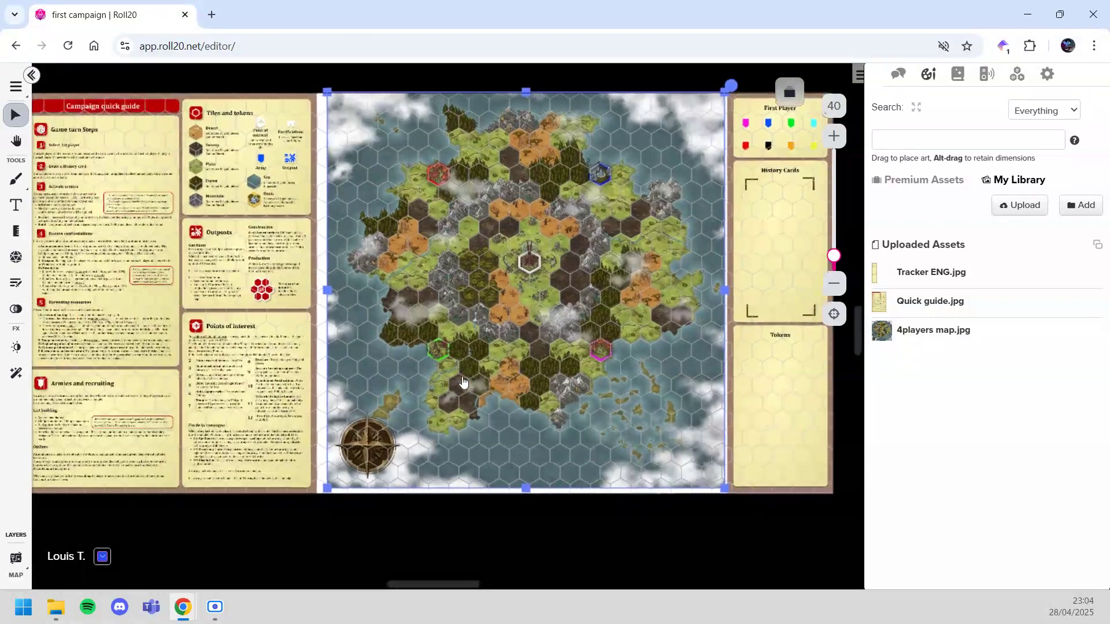
pyautogui.hscroll(1, 670, 286)
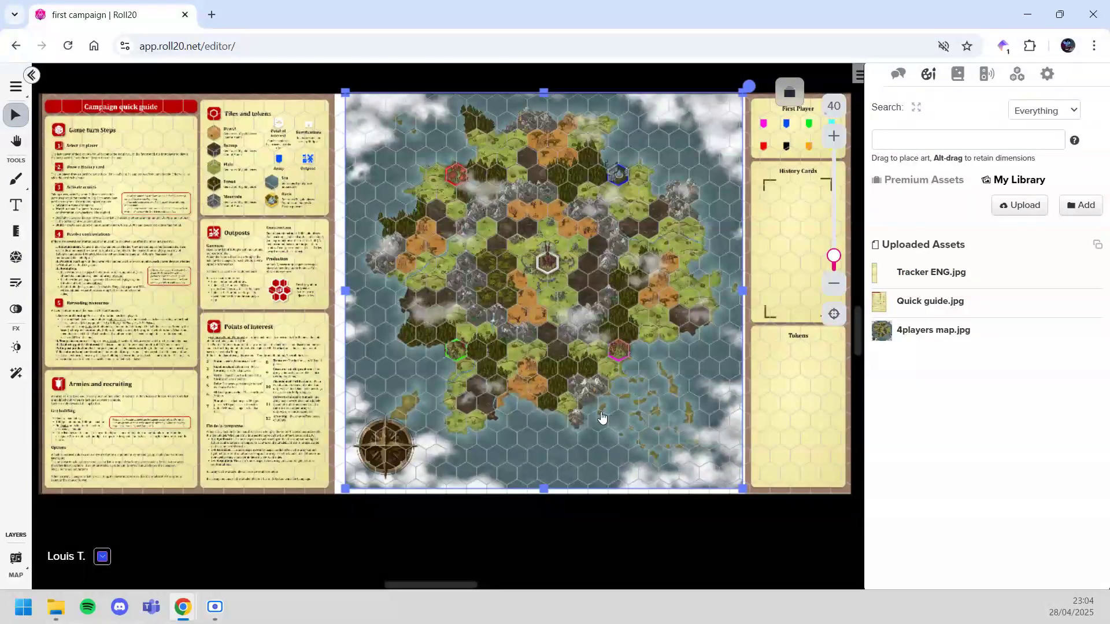
pyautogui.click(424, 545)
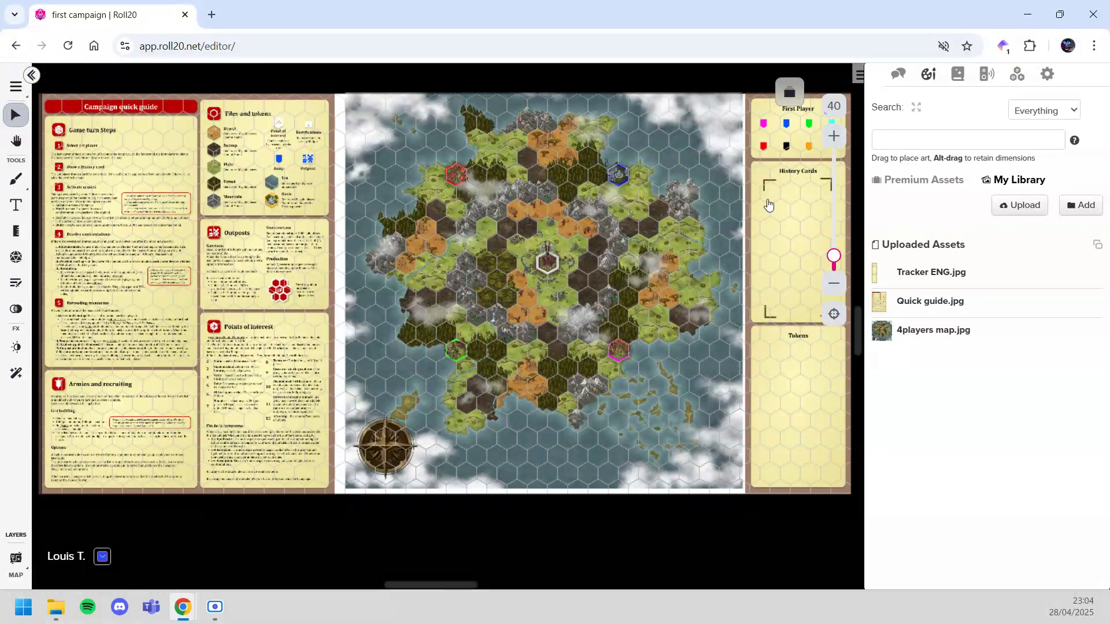
# - In the Start page's settings, set the board colour to black, lower the grid opacity to minimum, and save
pyautogui.click(789, 94)
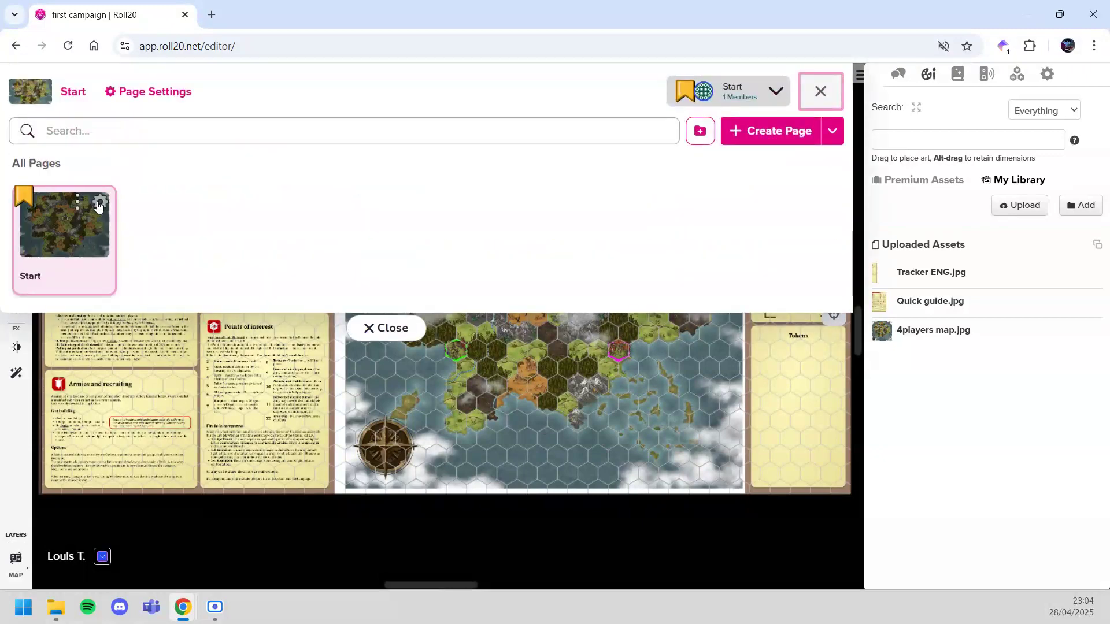
pyautogui.click(99, 204)
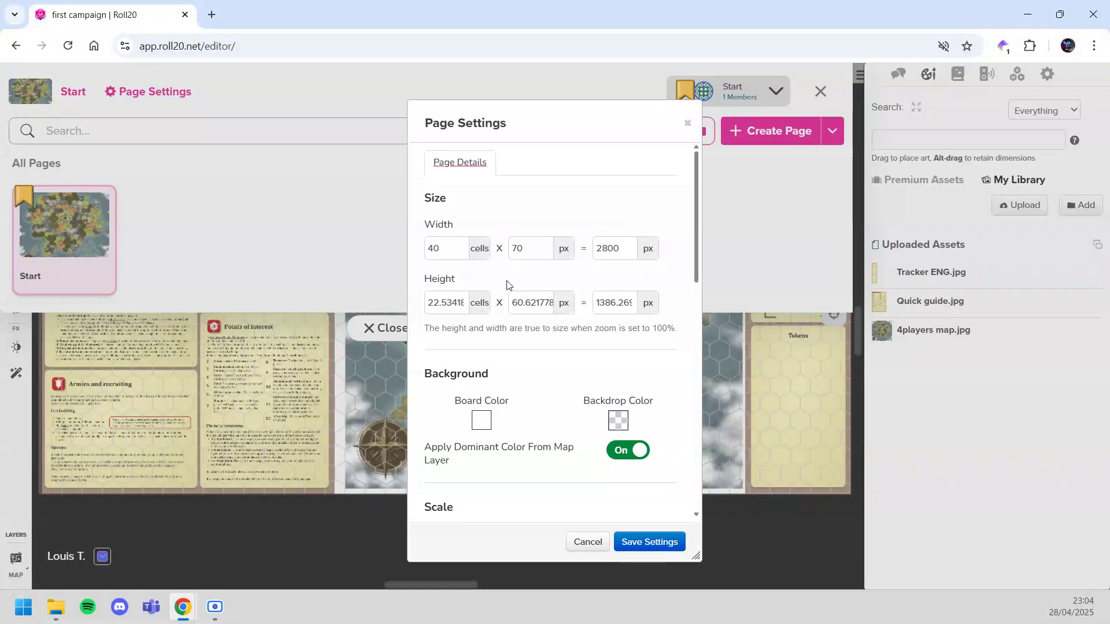
pyautogui.click(484, 424)
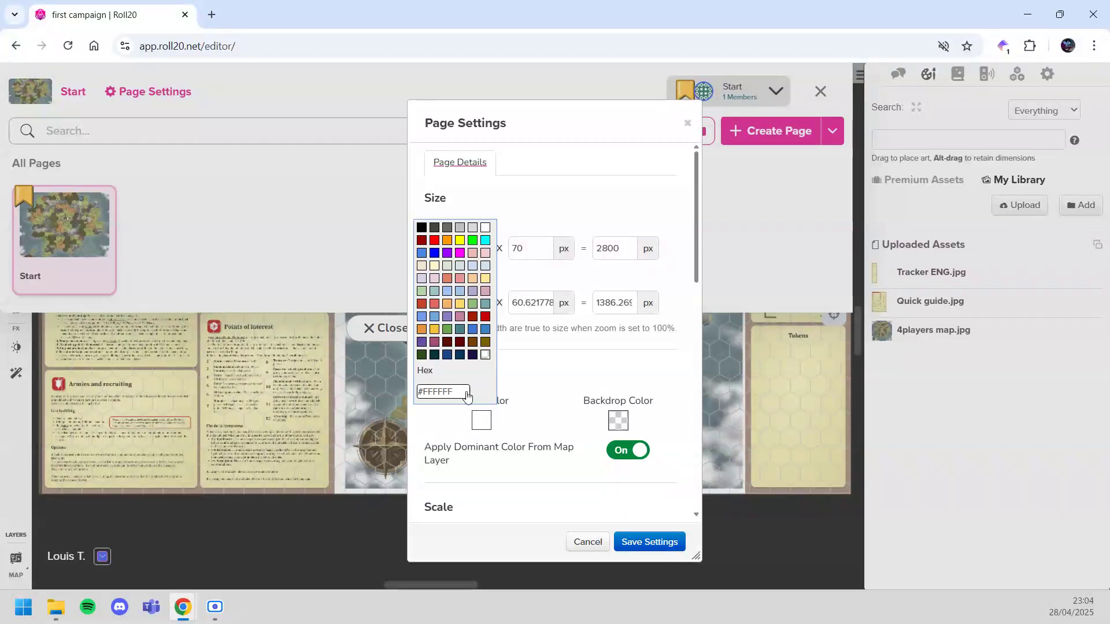
pyautogui.click(422, 230)
pyautogui.scroll(-6, 533, 377)
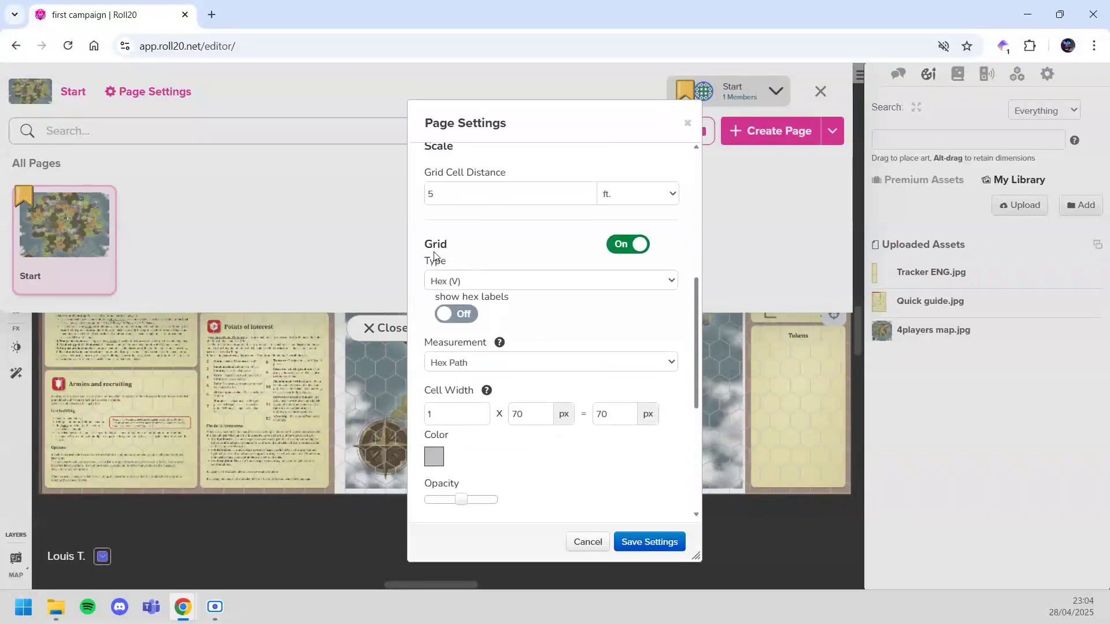
pyautogui.scroll(-1, 462, 250)
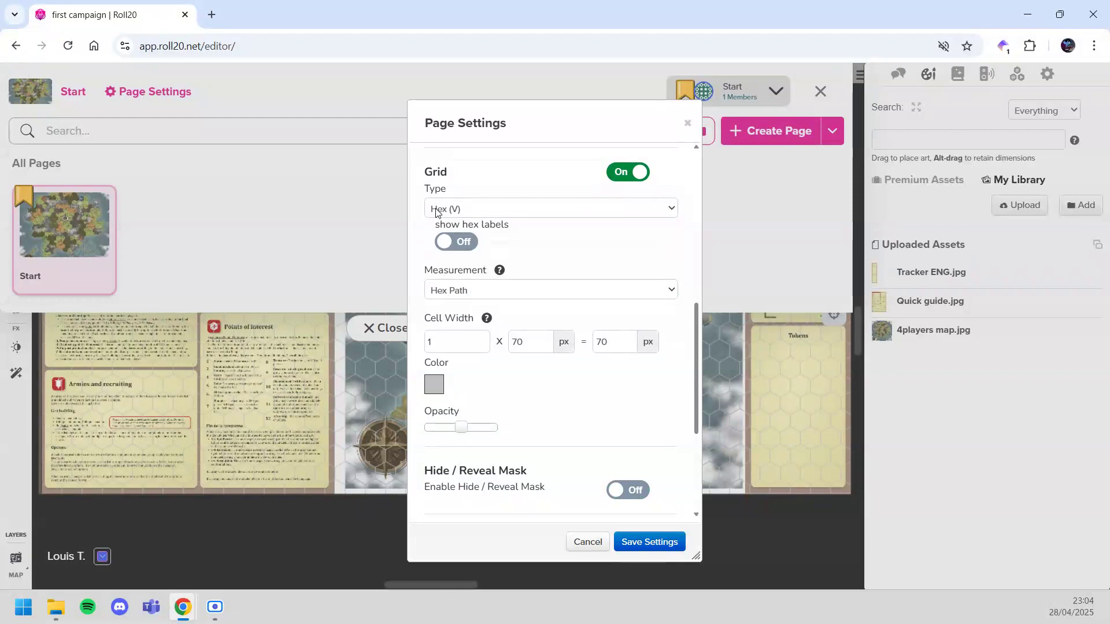
pyautogui.moveTo(460, 428); pyautogui.dragTo(424, 427)
pyautogui.click(629, 548)
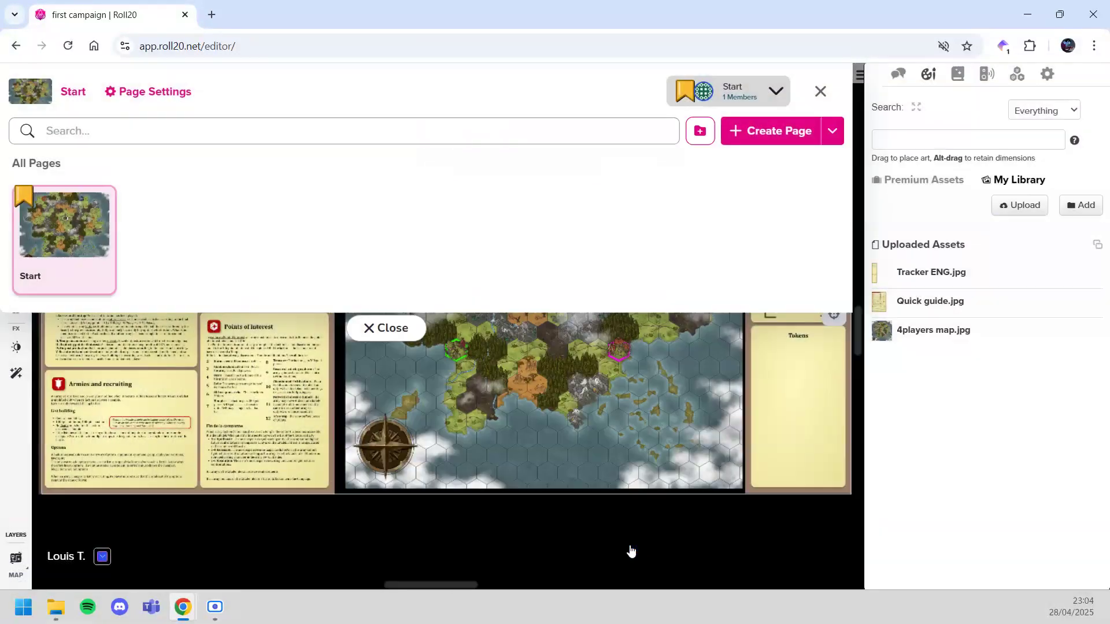
pyautogui.click(398, 337)
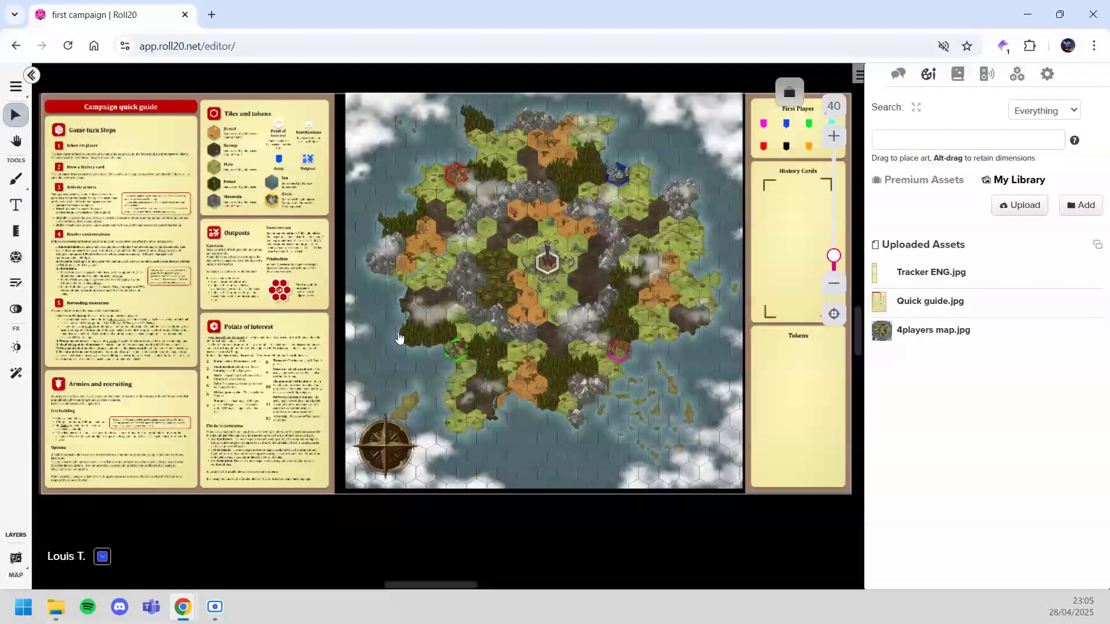
# - Switch the active layer to the Token layer
pyautogui.click(20, 563)
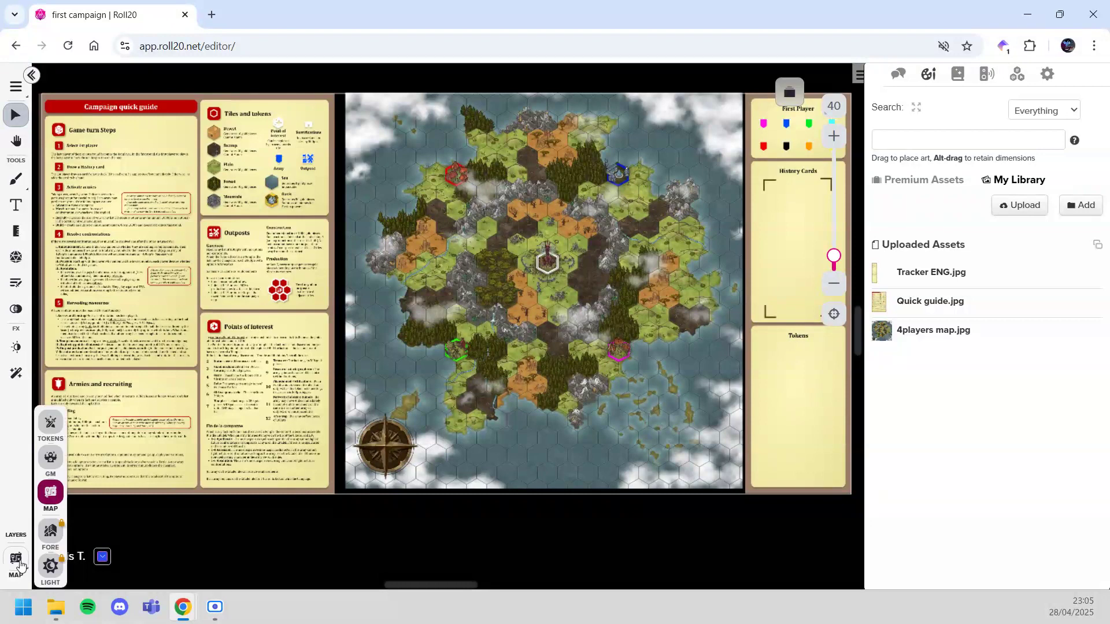
pyautogui.click(52, 427)
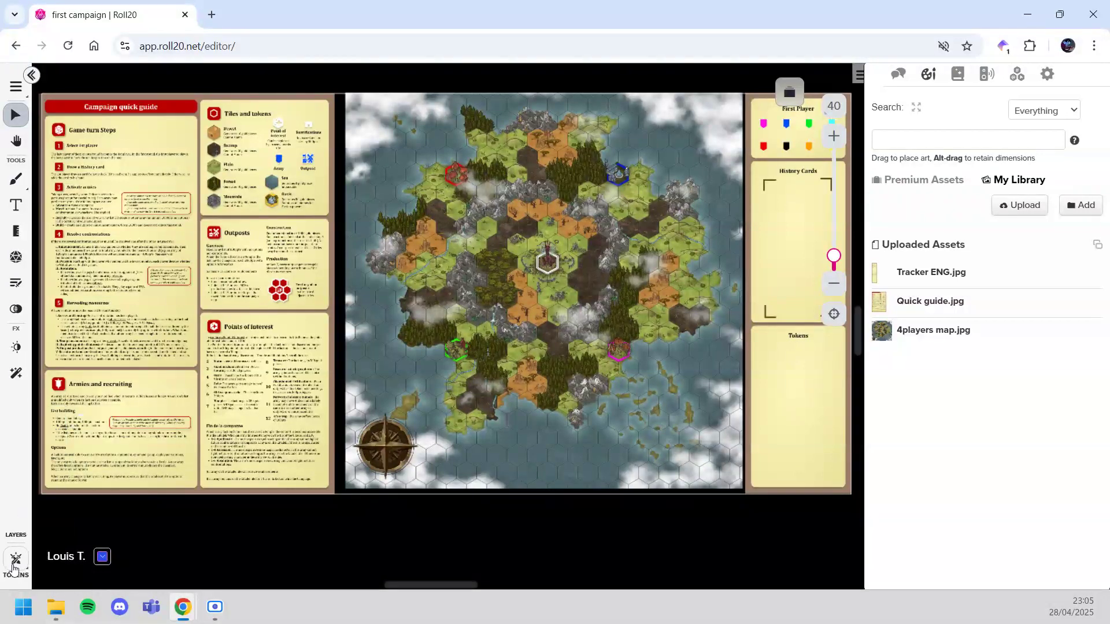
pyautogui.scroll(1, 574, 367)
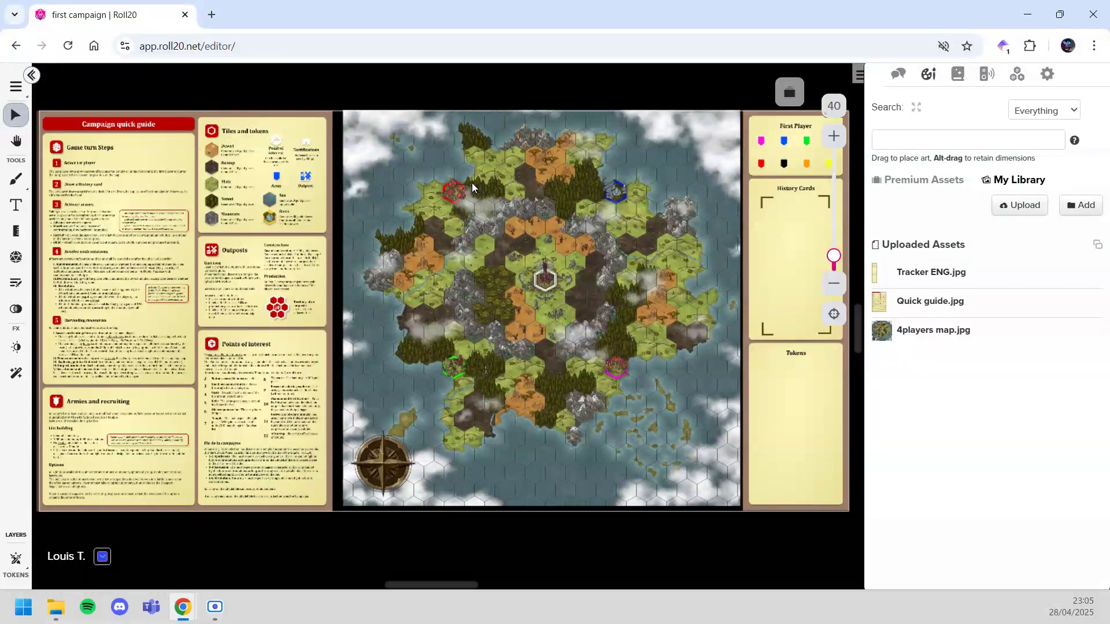
# - Upload all 24 token images from the Tokens folder through the Upload Art dialog, then close it
pyautogui.click(1021, 208)
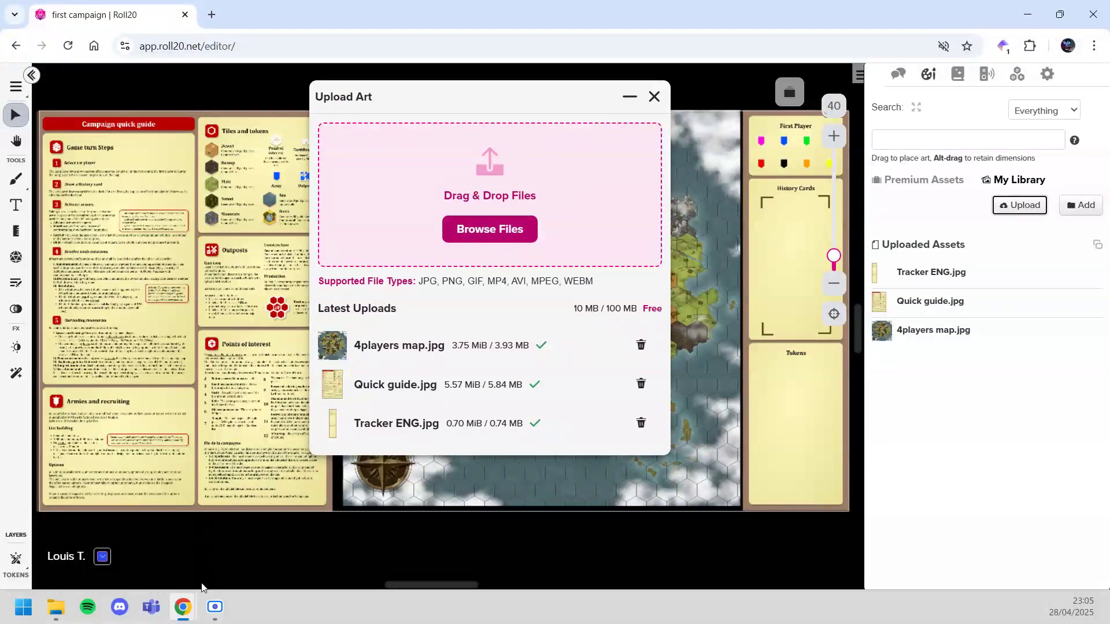
pyautogui.click(55, 606)
pyautogui.doubleClick(412, 322)
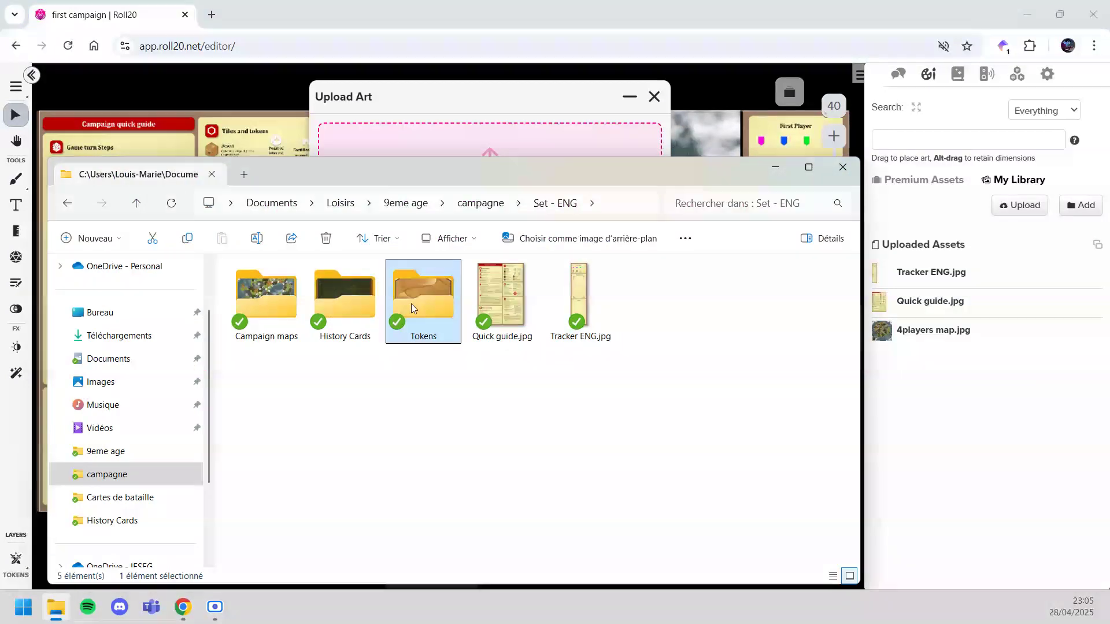
pyautogui.click(263, 297)
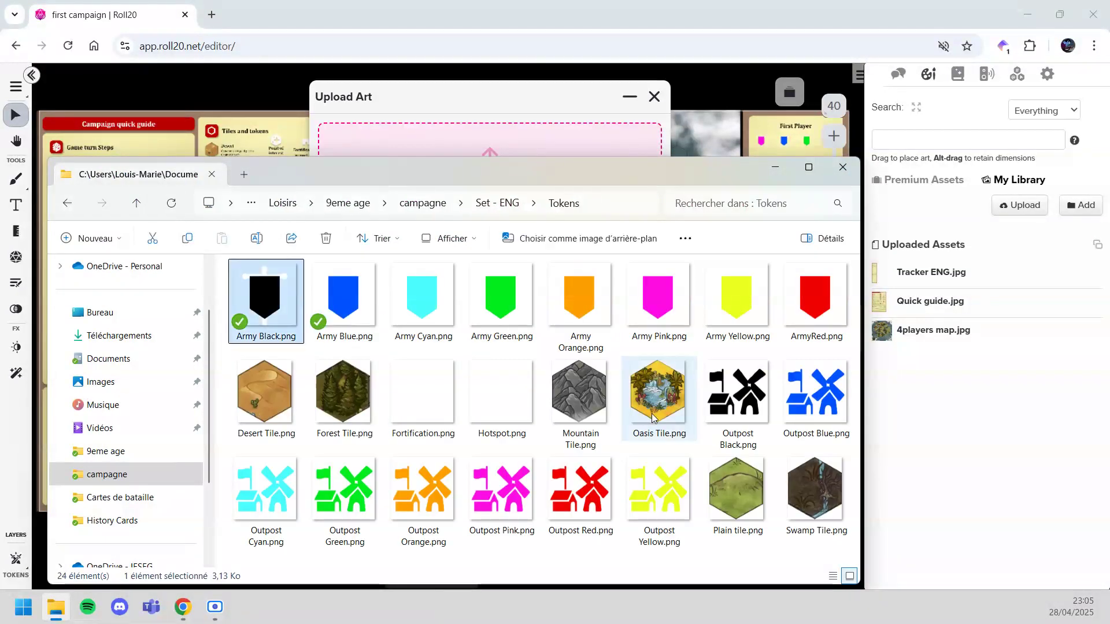
pyautogui.keyDown('shift'); pyautogui.click(799, 487); pyautogui.keyUp('shift')
pyautogui.moveTo(799, 487); pyautogui.dragTo(519, 149)
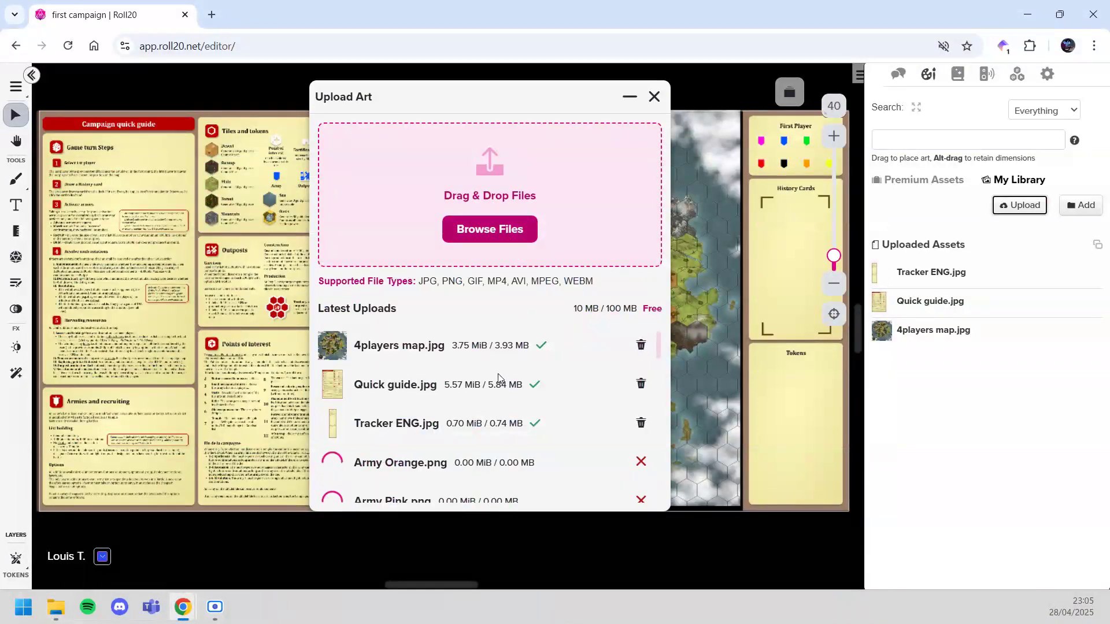
pyautogui.scroll(-3, 499, 375)
pyautogui.scroll(-2, 501, 378)
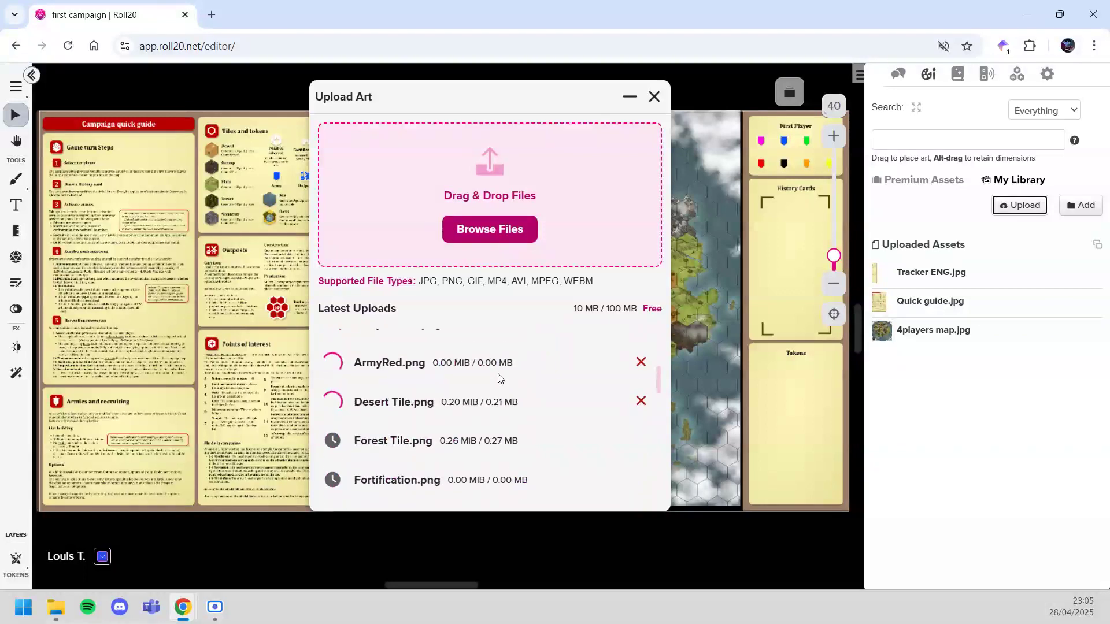
pyautogui.scroll(4, 501, 378)
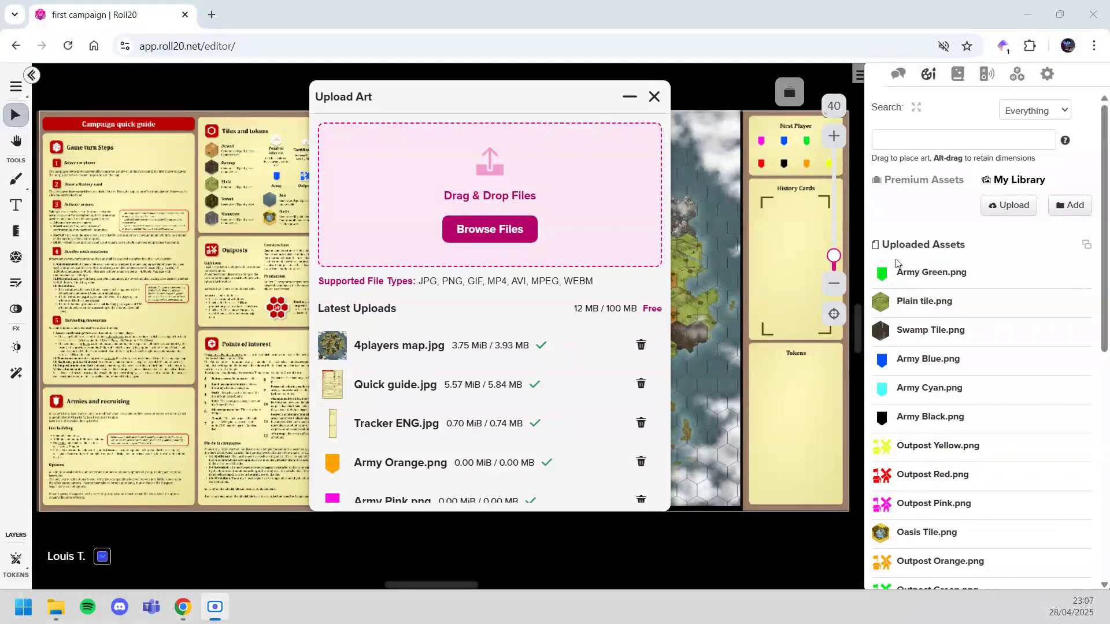
pyautogui.click(654, 97)
# - Zoom in on the campaign map to view its hexes closely
pyautogui.moveTo(902, 276)
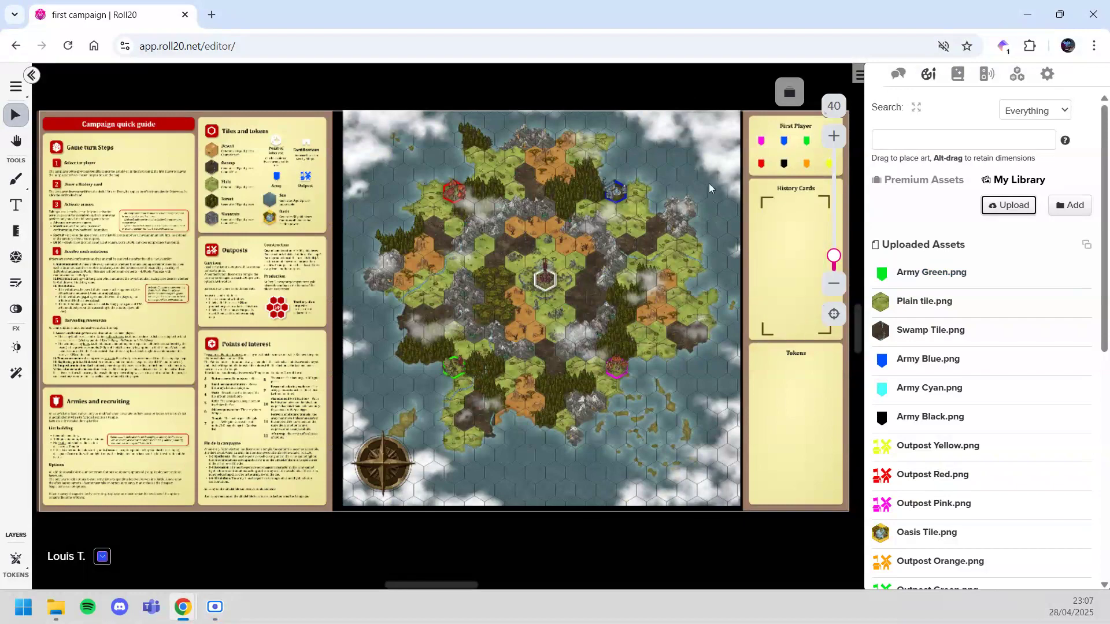
pyautogui.click(833, 136)
pyautogui.click(834, 136)
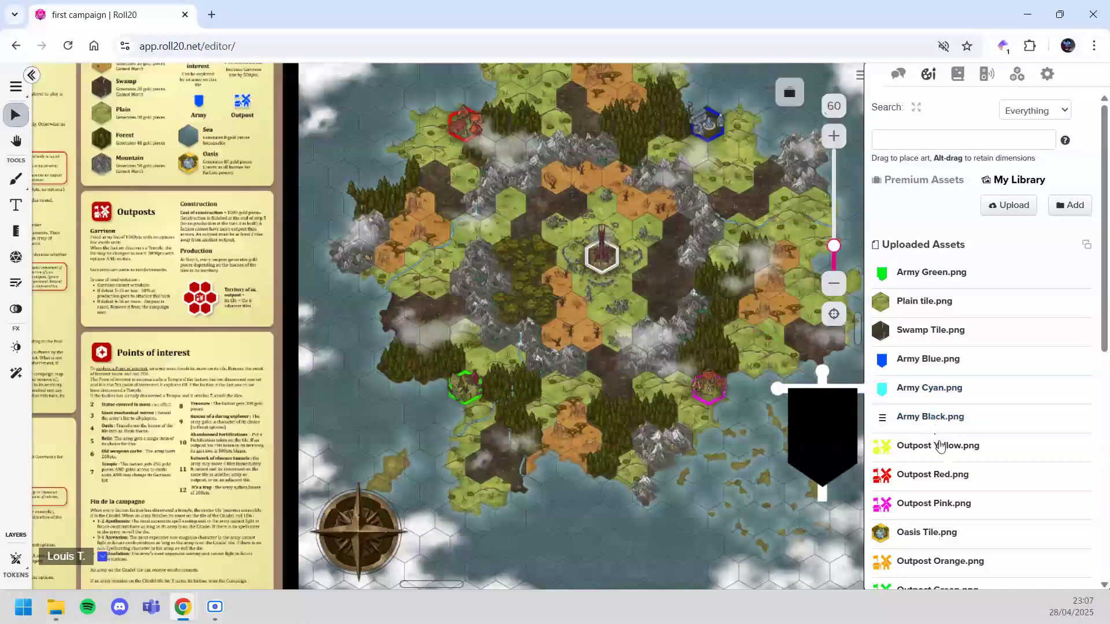
pyautogui.moveTo(656, 373); pyautogui.dragTo(610, 419)
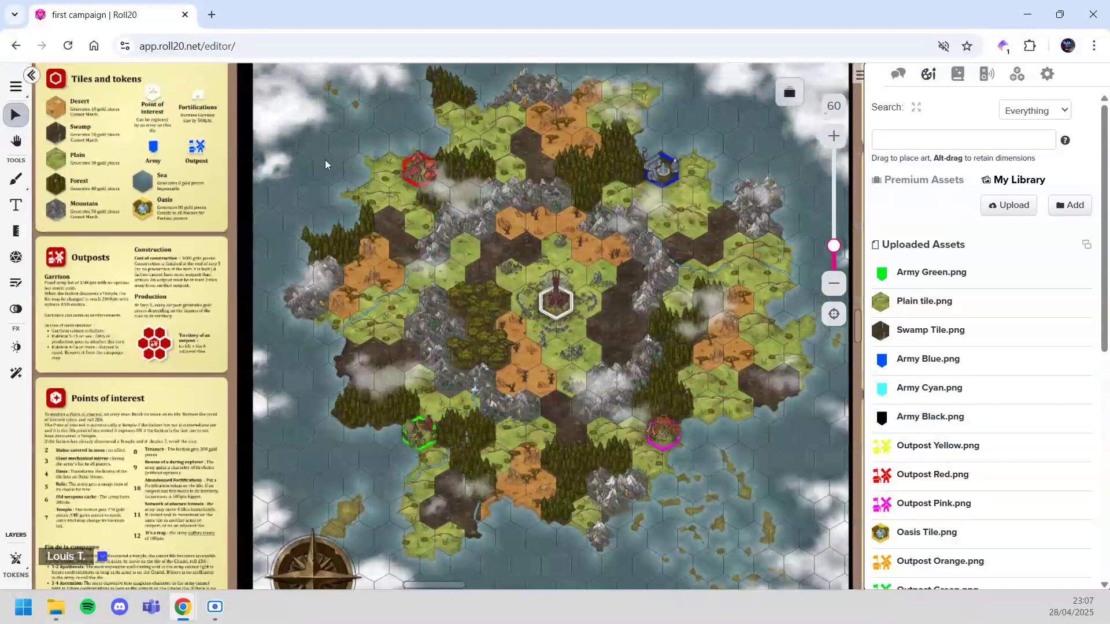
# - Place the Outpost Red token from the library onto the red-bordered hex at the map's upper left
pyautogui.moveTo(924, 475); pyautogui.dragTo(425, 169)
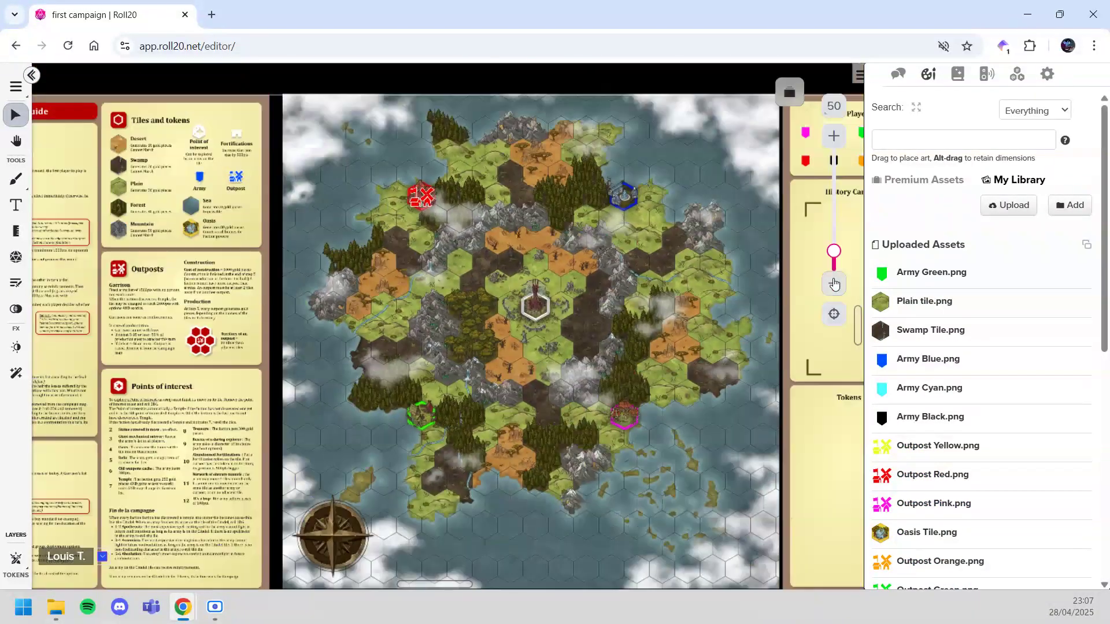
pyautogui.scroll(-1, 426, 170)
pyautogui.moveTo(438, 205); pyautogui.dragTo(463, 204)
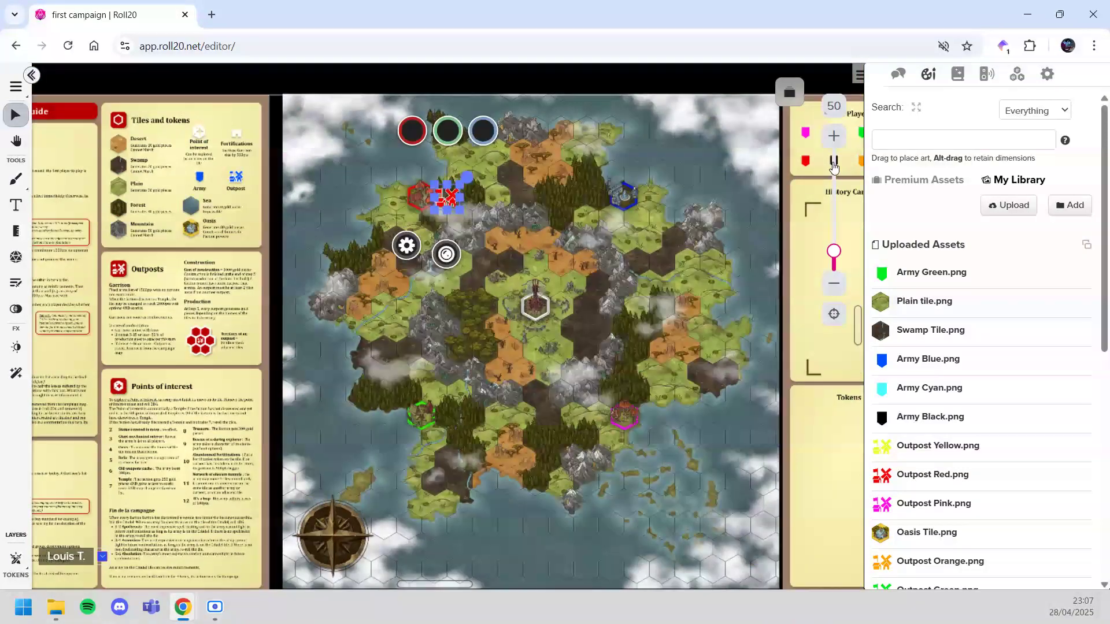
pyautogui.click(835, 138)
pyautogui.click(835, 139)
pyautogui.click(835, 139)
pyautogui.scroll(2, 559, 253)
pyautogui.click(519, 245)
pyautogui.click(439, 211)
pyautogui.moveTo(439, 211); pyautogui.dragTo(440, 281)
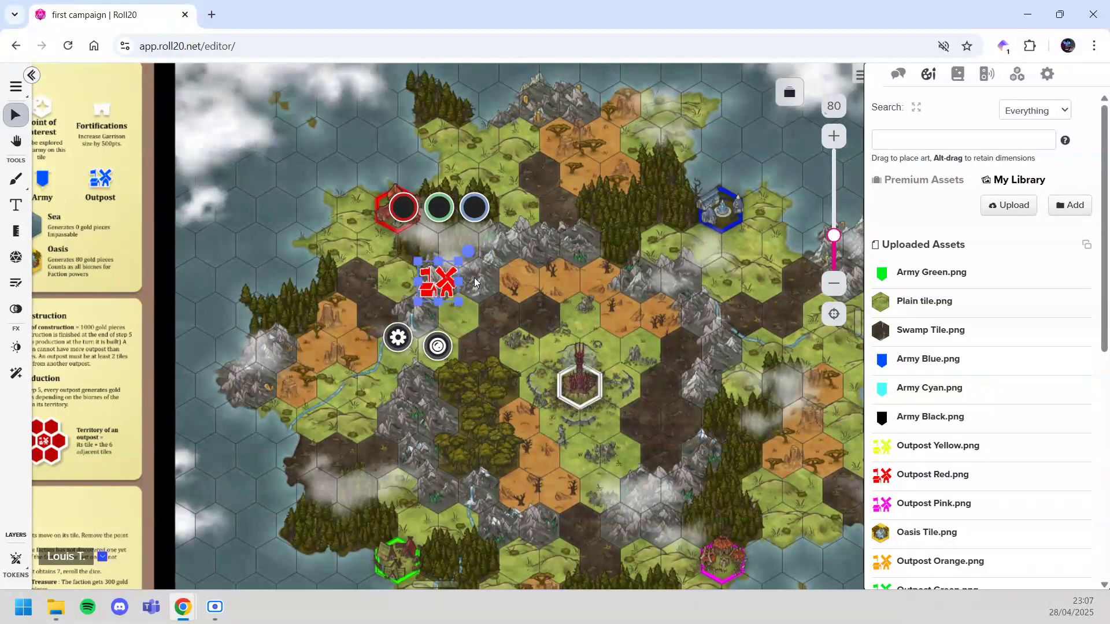
pyautogui.moveTo(407, 224); pyautogui.dragTo(403, 214)
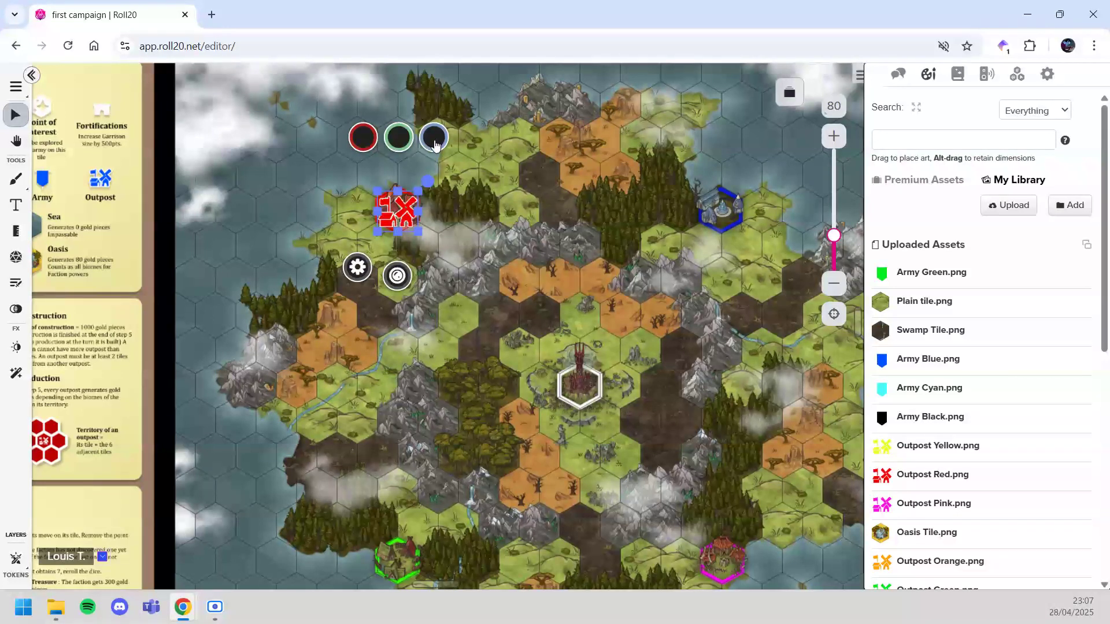
# - Set the red outpost token's red bar to 1500 and its blue bar to 170
pyautogui.click(366, 141)
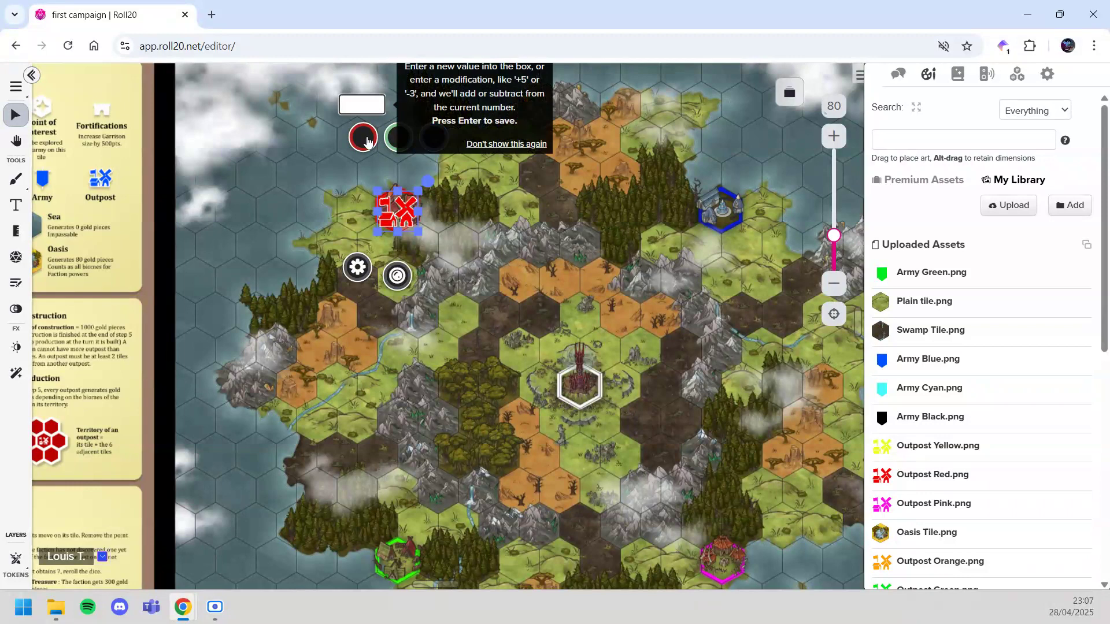
pyautogui.press('Return')
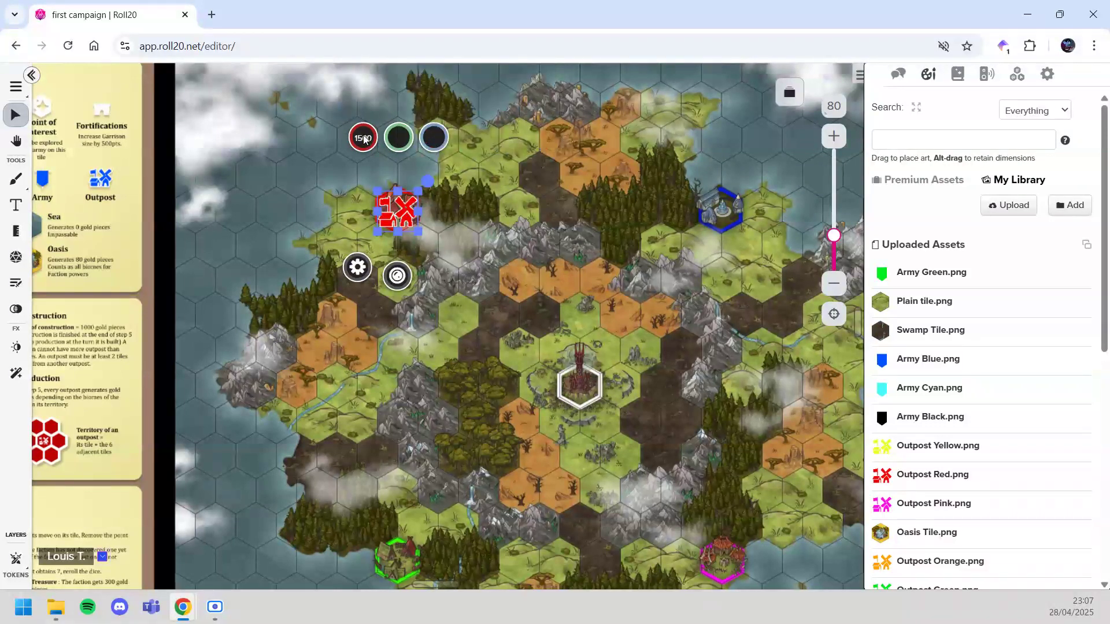
pyautogui.click(445, 144)
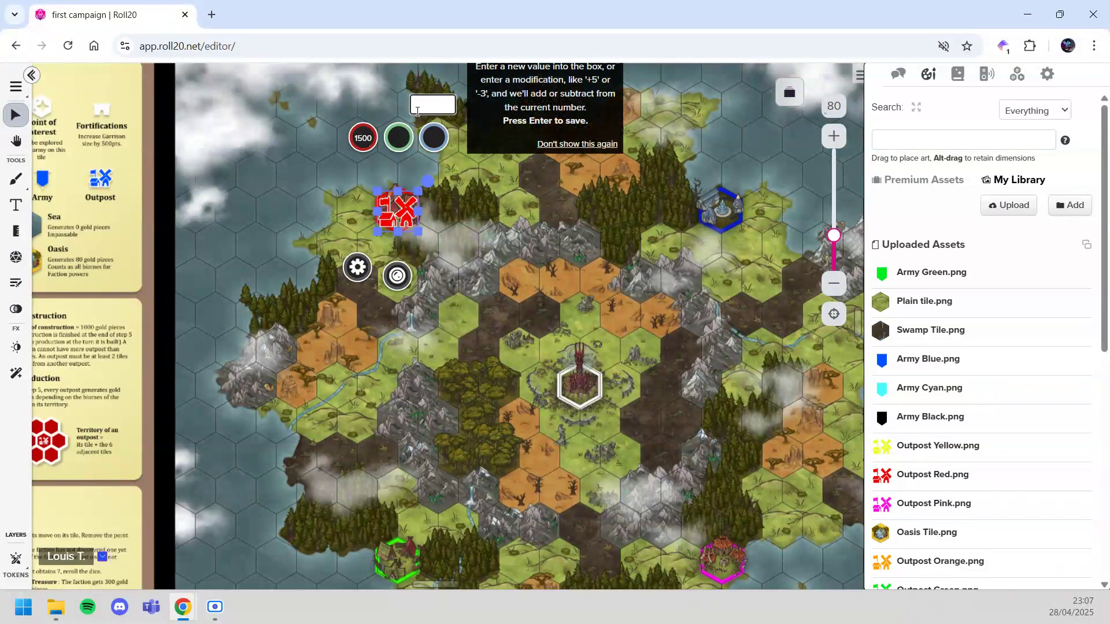
pyautogui.write('170')
pyautogui.press('Return')
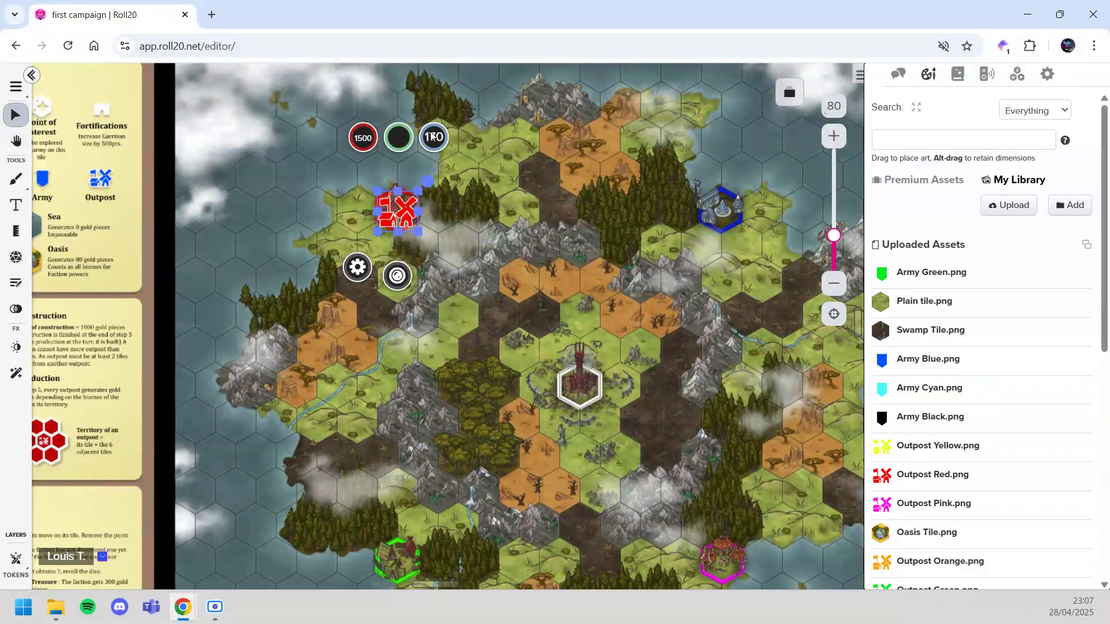
# - In the outpost token's settings, set Bar 1 to 5, name it "my town" with a nameplate, and save
pyautogui.click(461, 194)
pyautogui.click(395, 223)
pyautogui.click(358, 268)
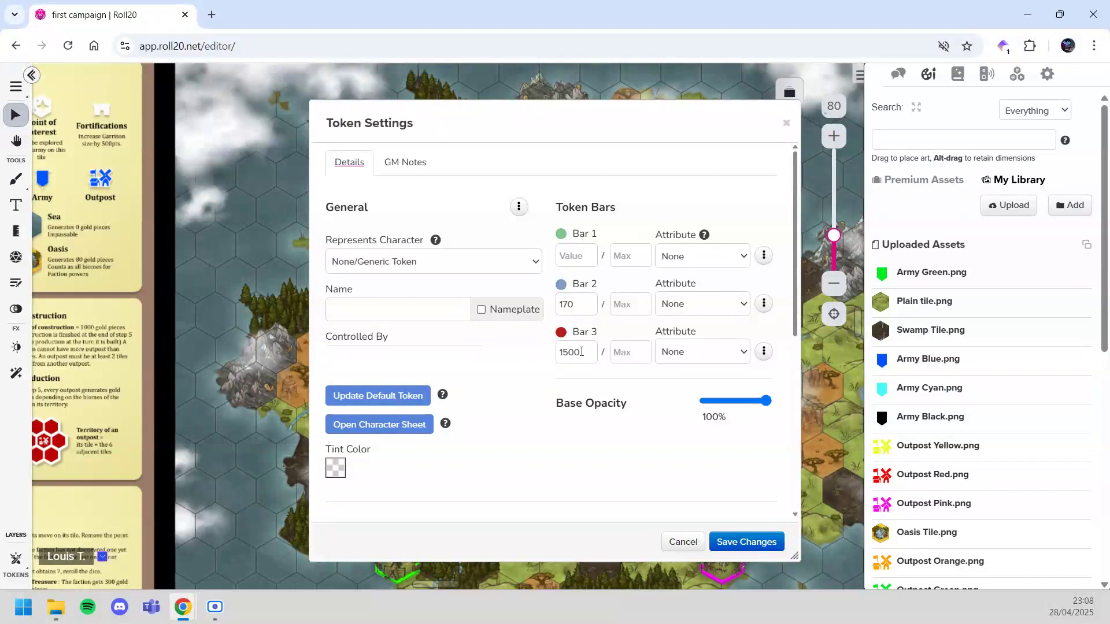
pyautogui.click(577, 256)
pyautogui.write('5')
pyautogui.click(549, 282)
pyautogui.click(357, 306)
pyautogui.write('my town')
pyautogui.click(510, 349)
pyautogui.click(744, 541)
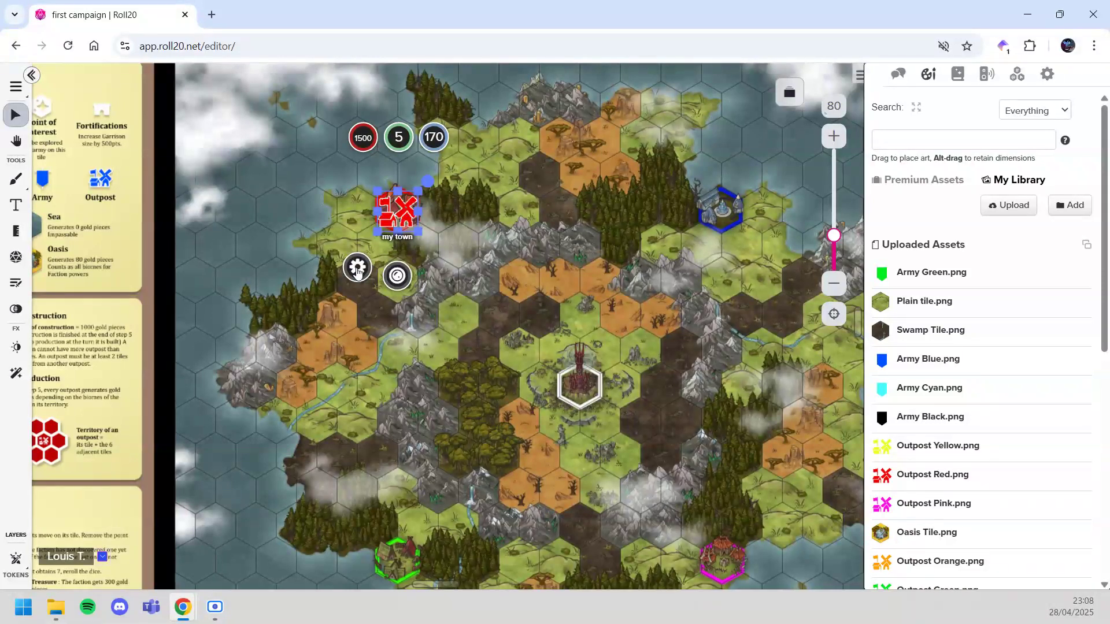
# - Clear the outpost token's name, set Controlled By to All Players, and save the settings
pyautogui.click(357, 269)
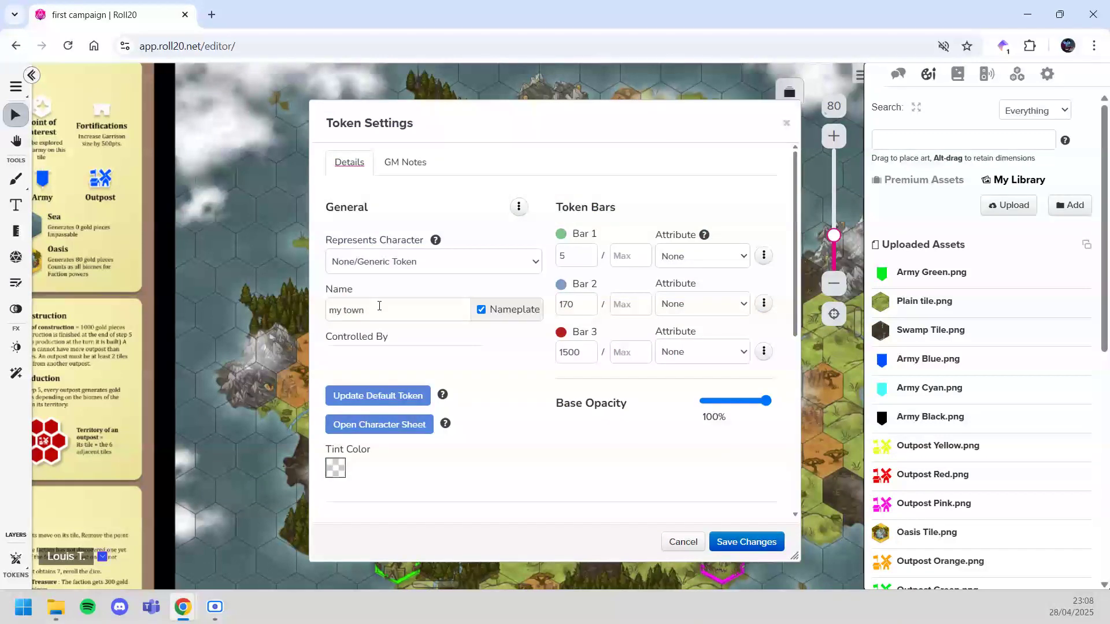
pyautogui.click(380, 305)
pyautogui.press('BackSpace')
pyautogui.press('BackSpace')
pyautogui.press('BackSpace')
pyautogui.press('BackSpace')
pyautogui.press('BackSpace')
pyautogui.press('BackSpace')
pyautogui.press('BackSpace')
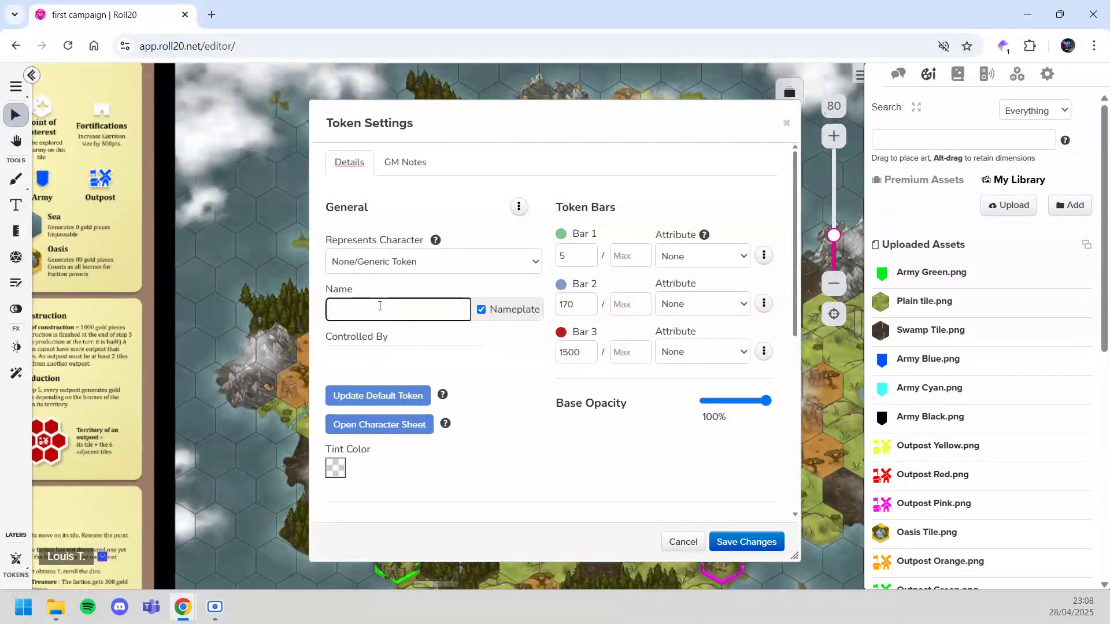
pyautogui.click(490, 309)
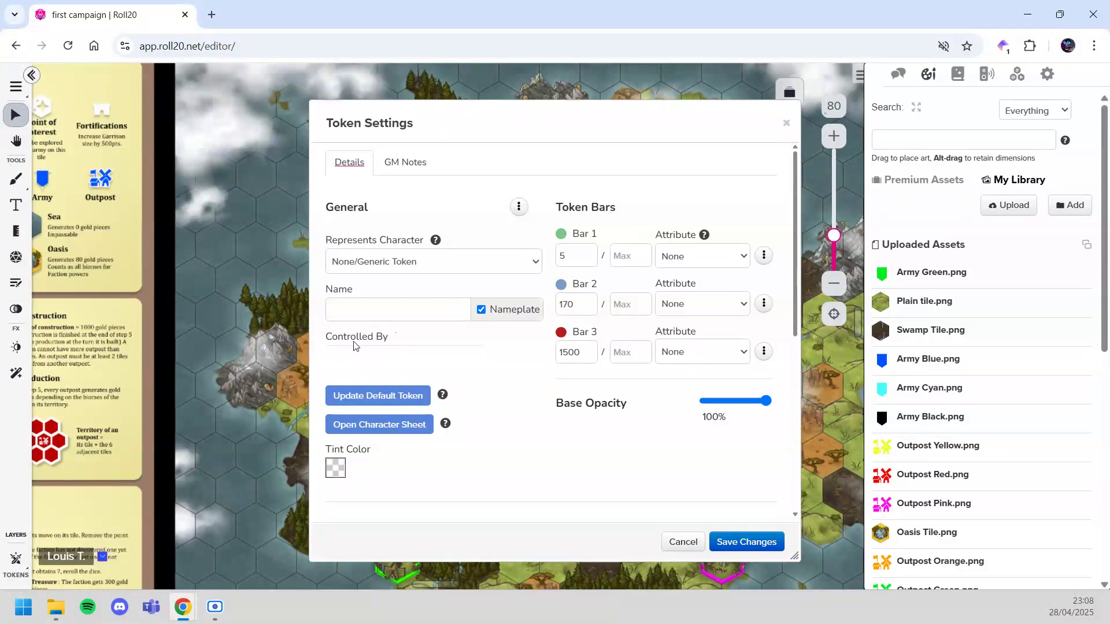
pyautogui.click(377, 355)
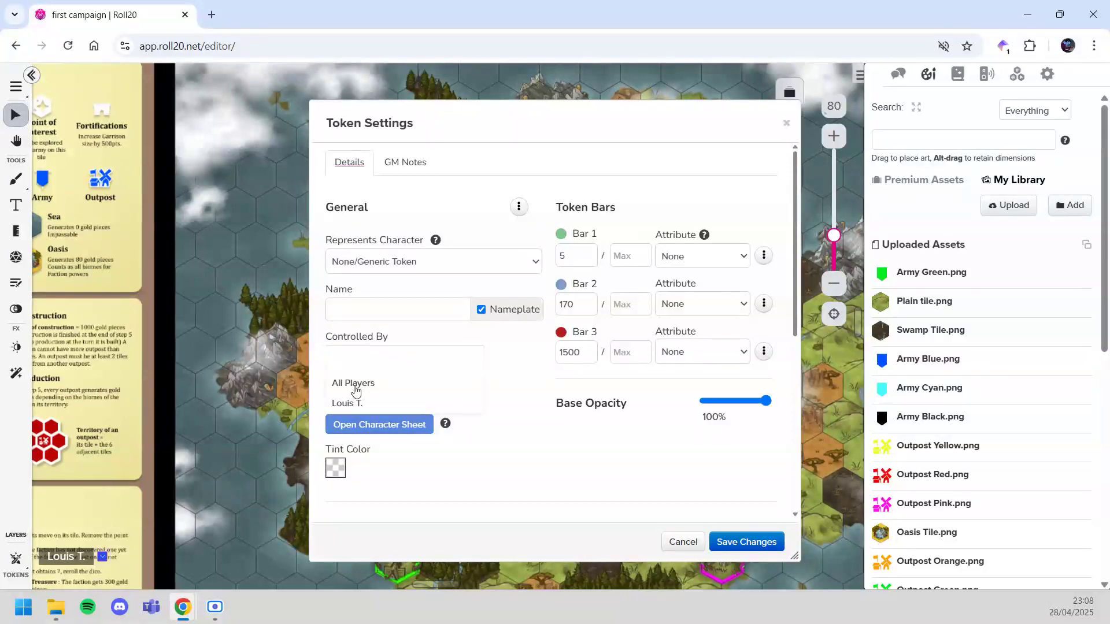
pyautogui.click(354, 385)
pyautogui.click(734, 543)
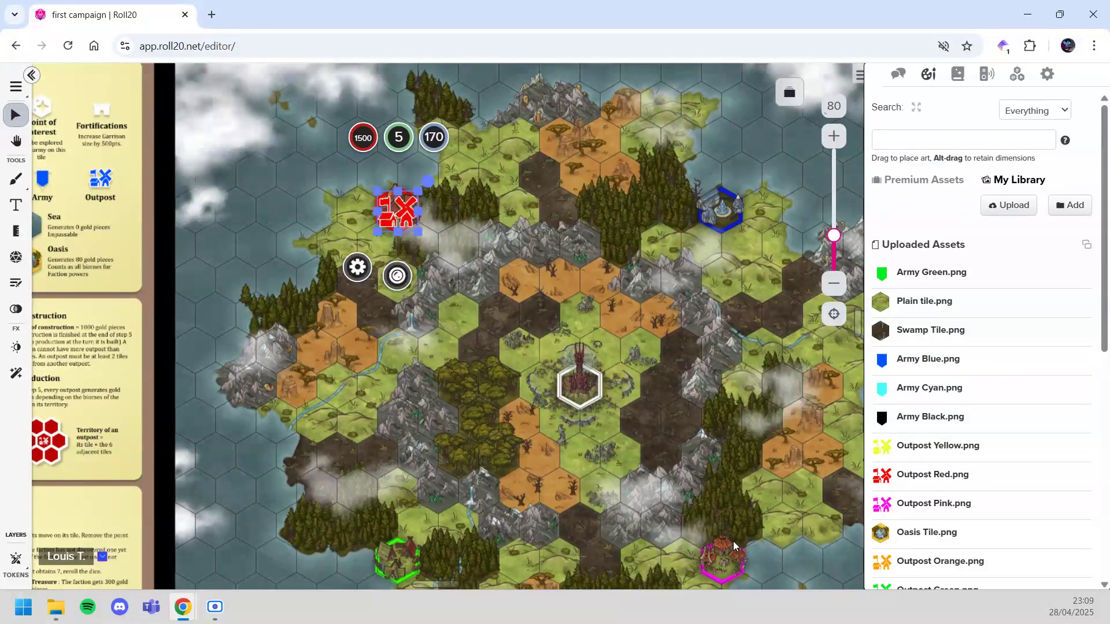
# - Reopen the outpost token's settings to review who controls it, then save
pyautogui.click(463, 264)
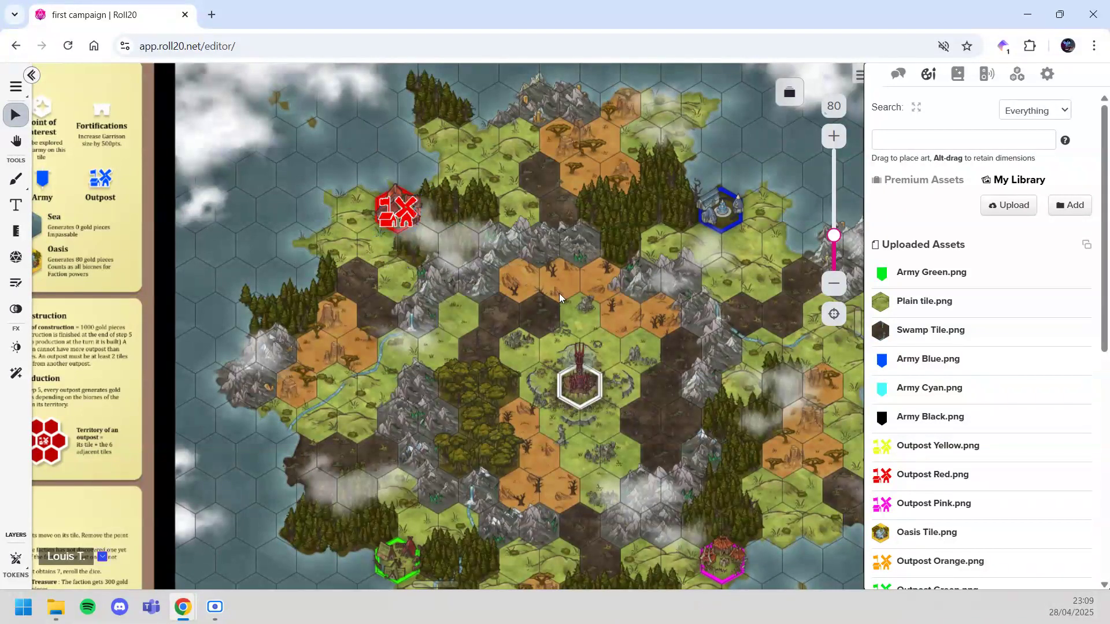
pyautogui.click(412, 217)
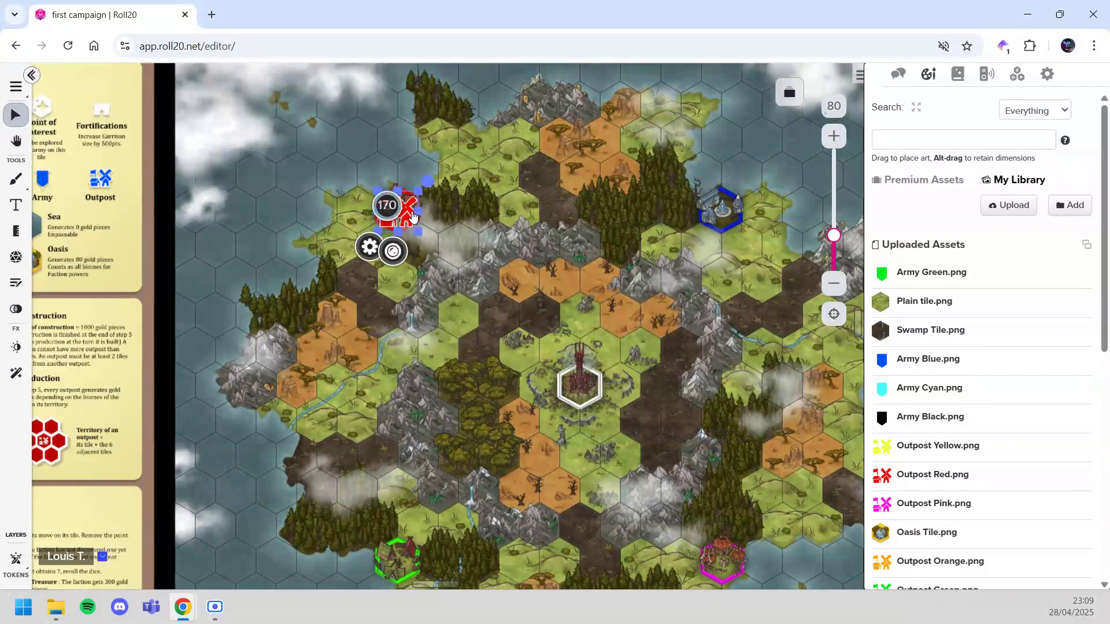
pyautogui.click(358, 266)
pyautogui.click(358, 360)
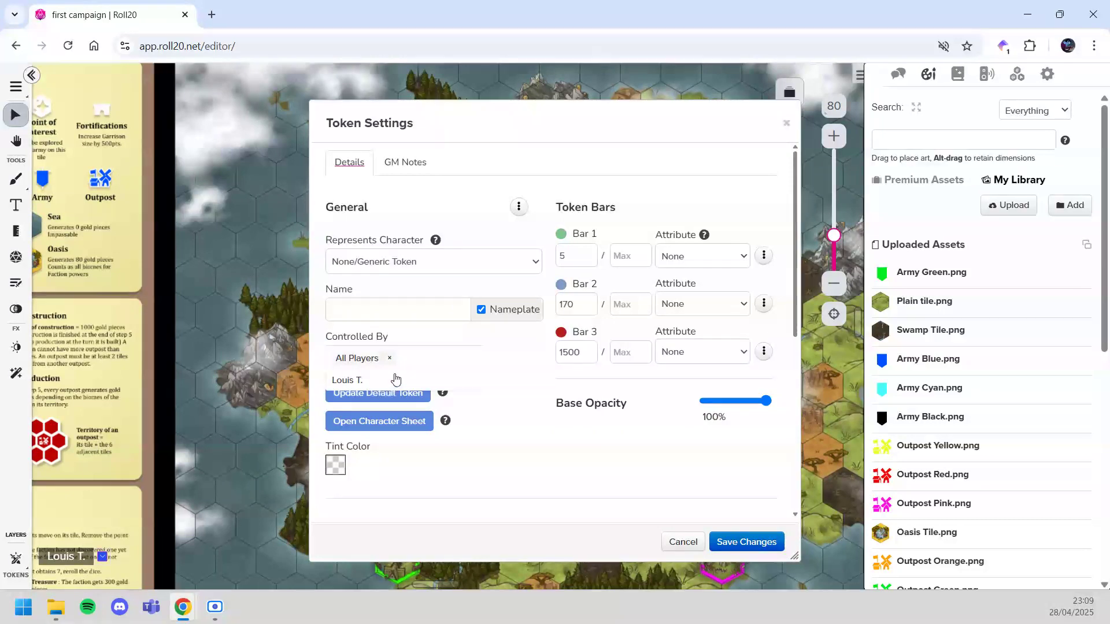
pyautogui.click(746, 541)
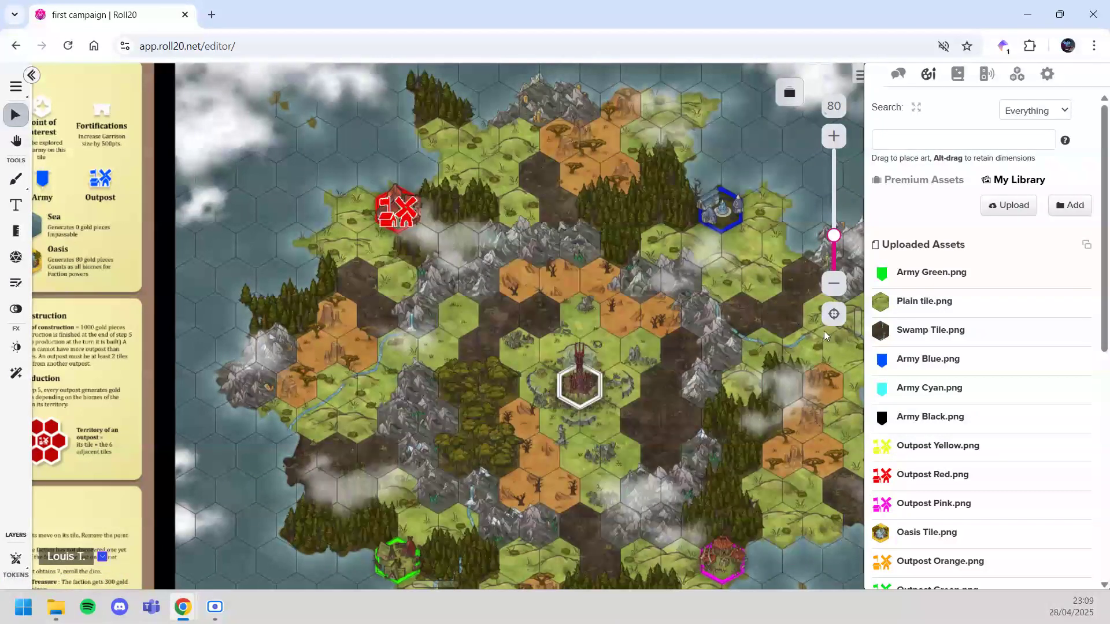
# - Place the ArmyRed token beside the red outpost, set it controlled by All Players with a nameplate, and save
pyautogui.moveTo(963, 393)
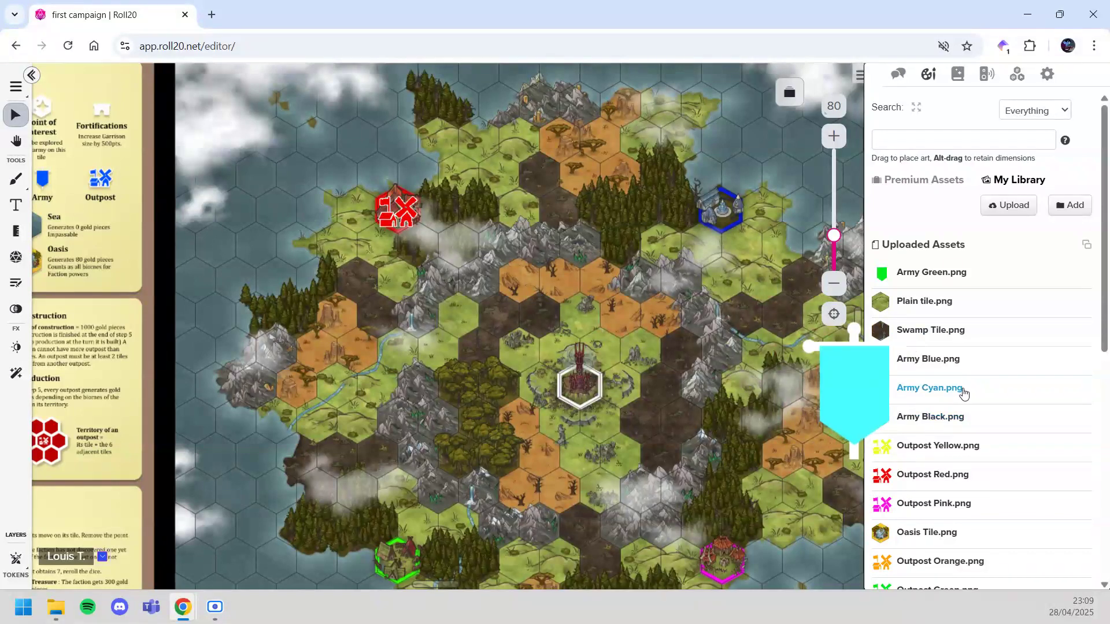
pyautogui.scroll(-7, 963, 393)
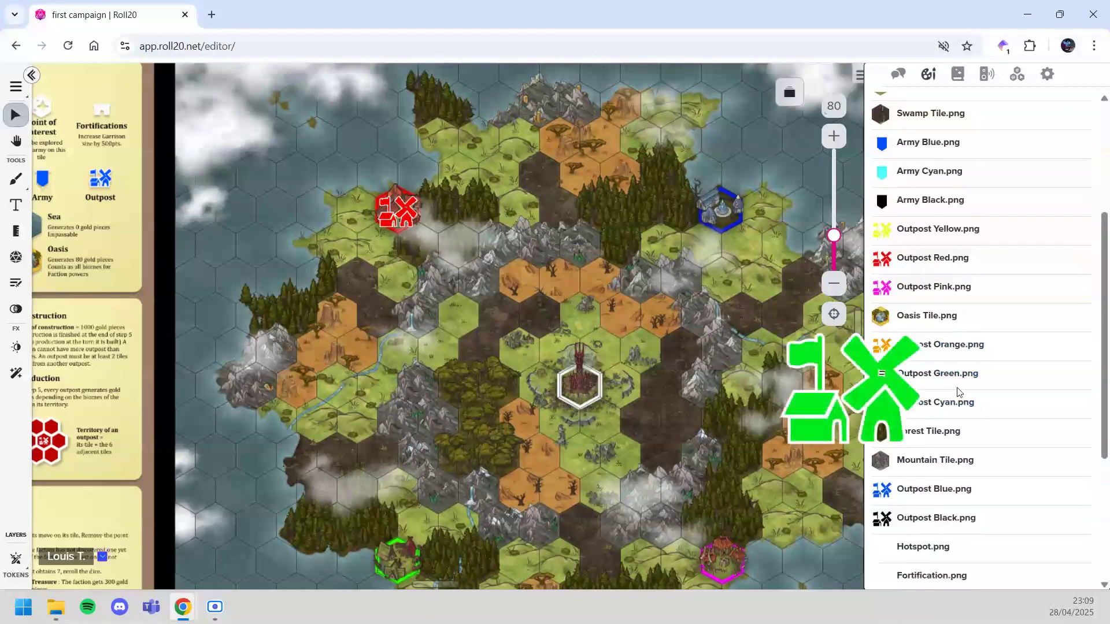
pyautogui.moveTo(924, 475); pyautogui.dragTo(445, 215)
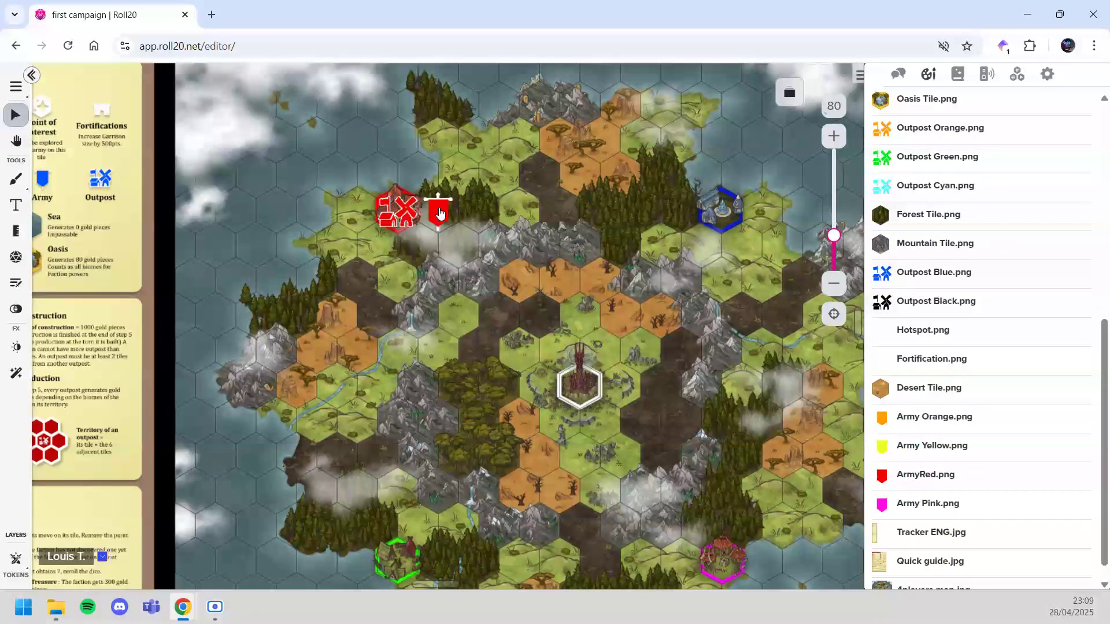
pyautogui.click(439, 212)
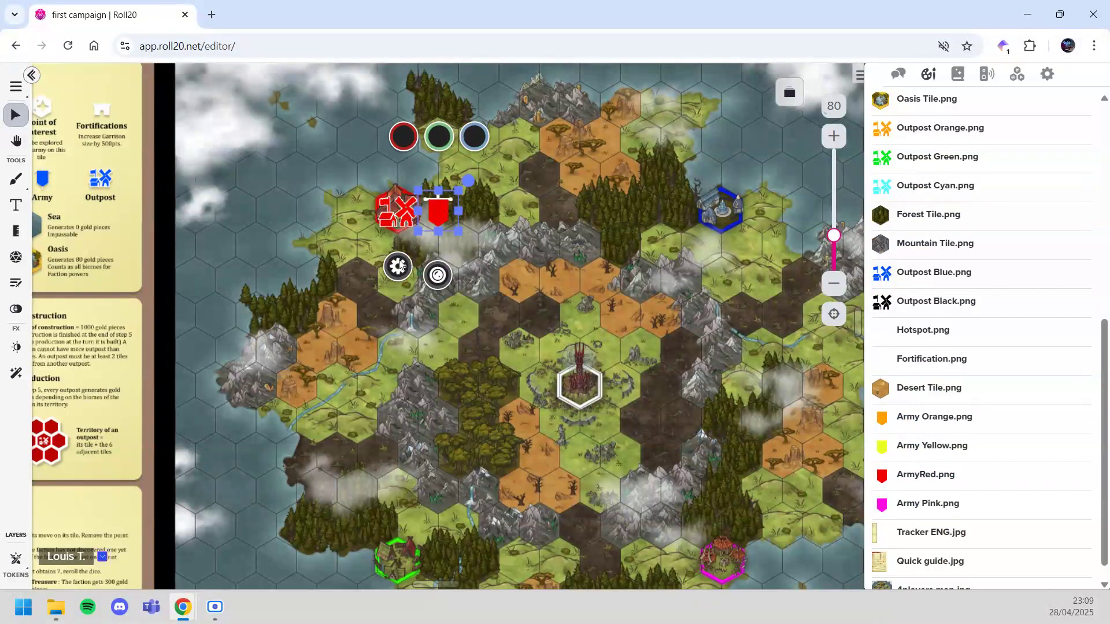
pyautogui.click(399, 266)
pyautogui.click(356, 354)
pyautogui.click(371, 384)
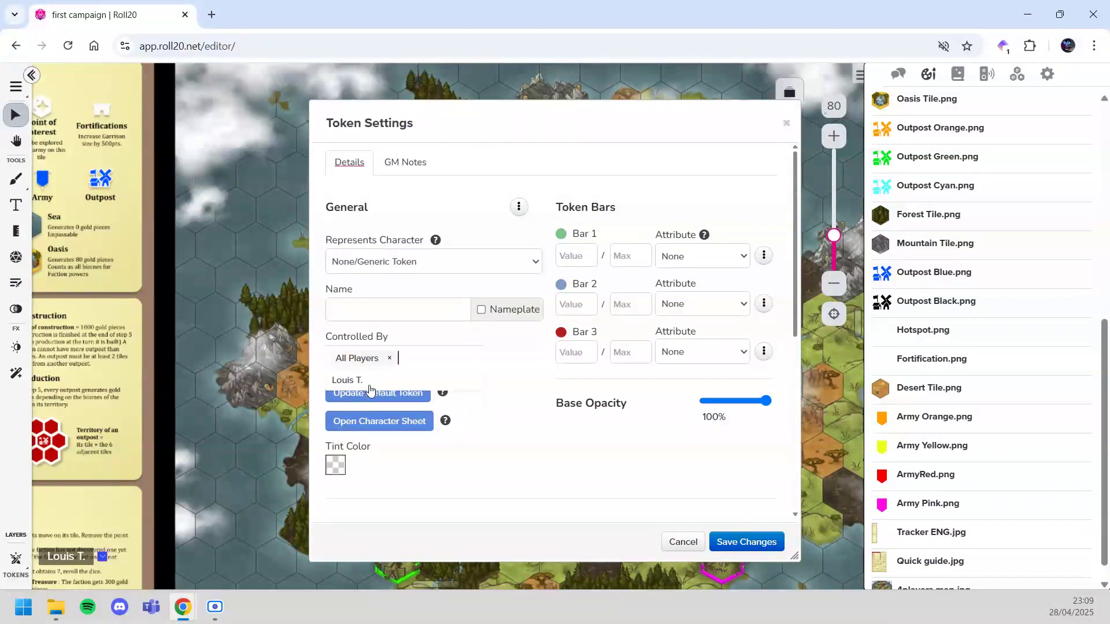
pyautogui.click(480, 309)
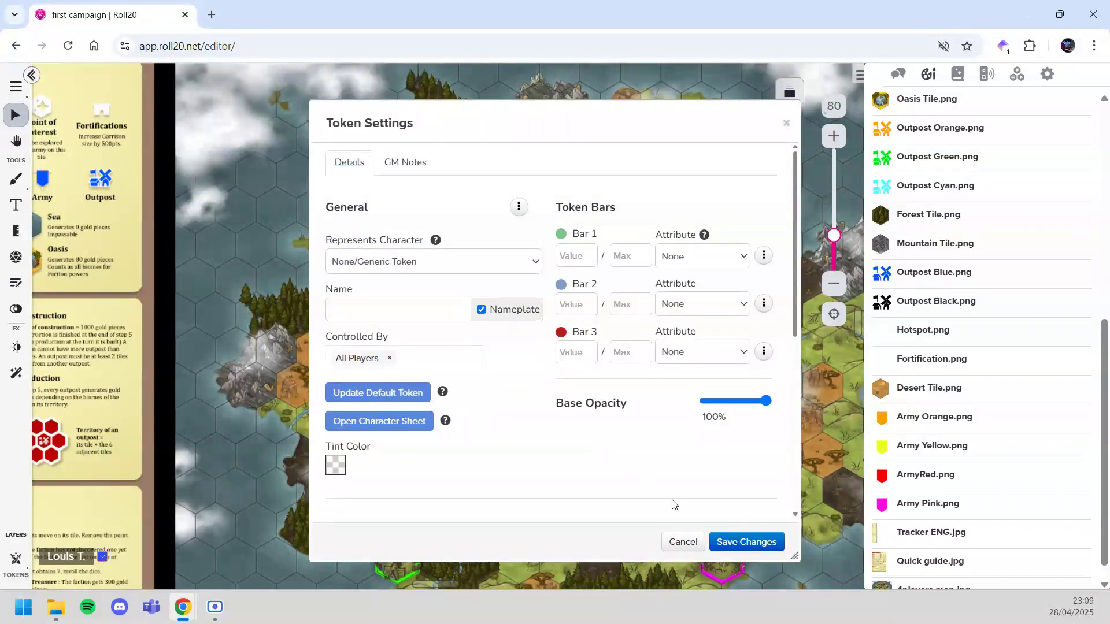
pyautogui.click(745, 541)
pyautogui.click(581, 332)
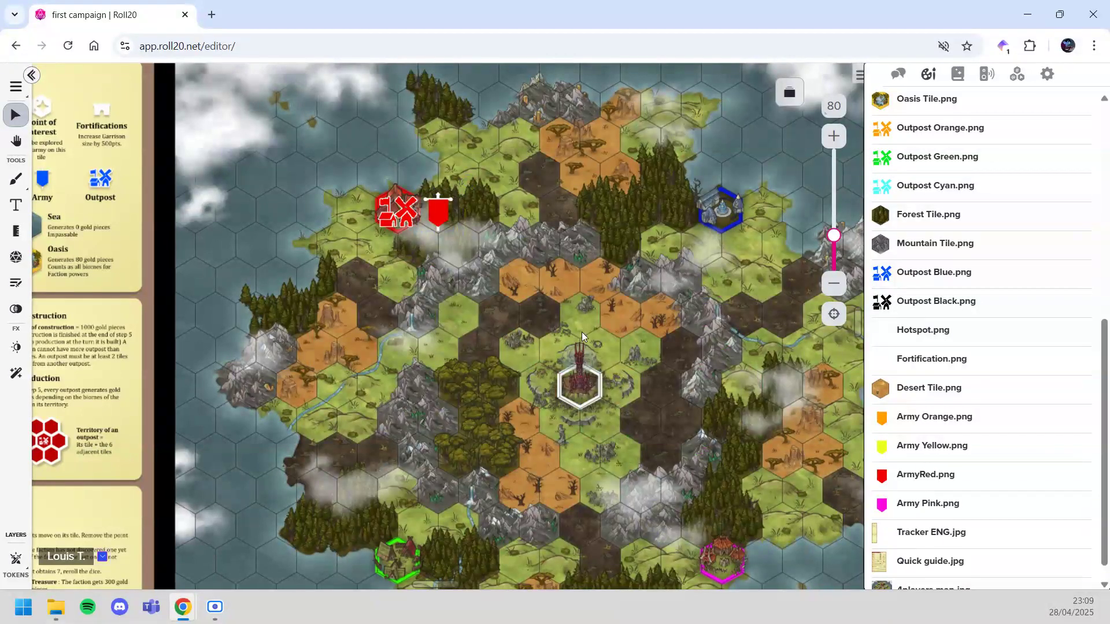
# - Move the red army token one hex at a time around its spot and back again
pyautogui.moveTo(434, 217); pyautogui.dragTo(474, 216)
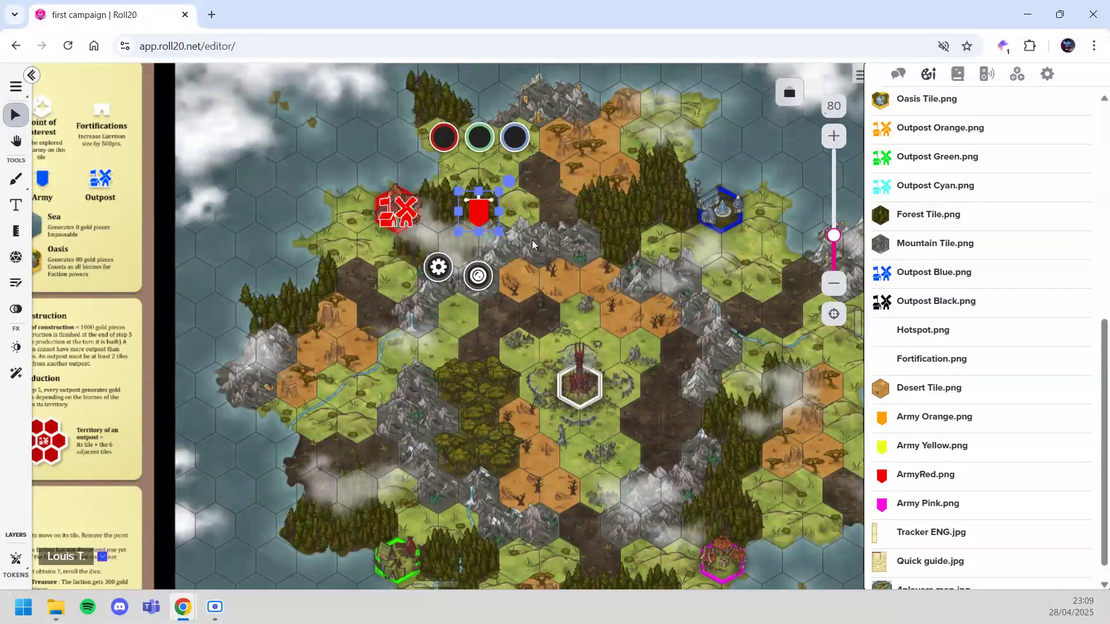
pyautogui.press('Right')
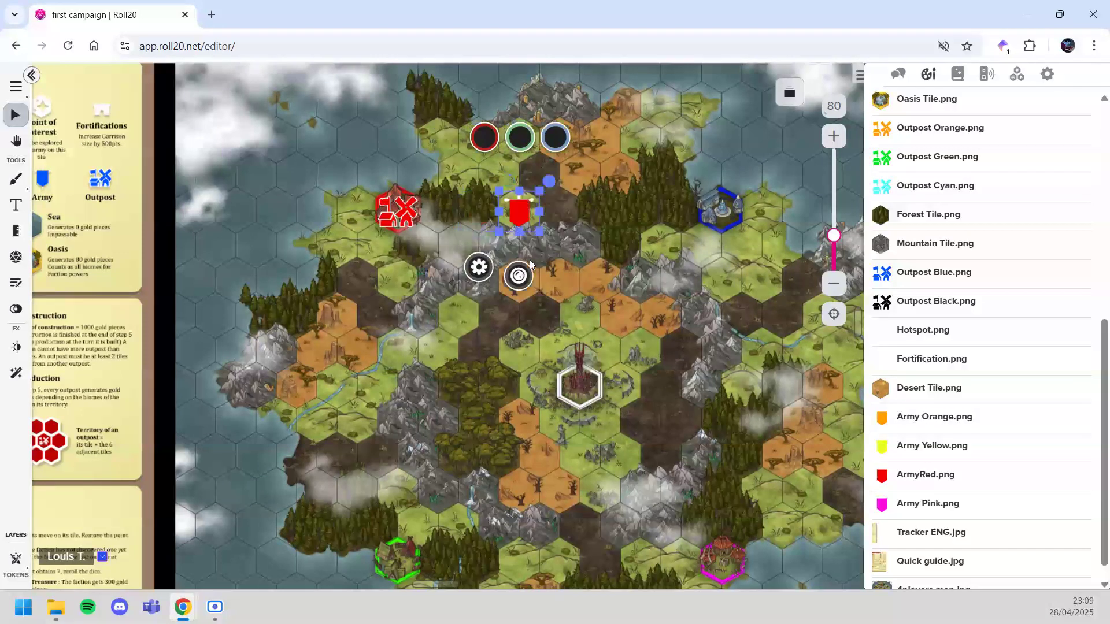
pyautogui.press('Right')
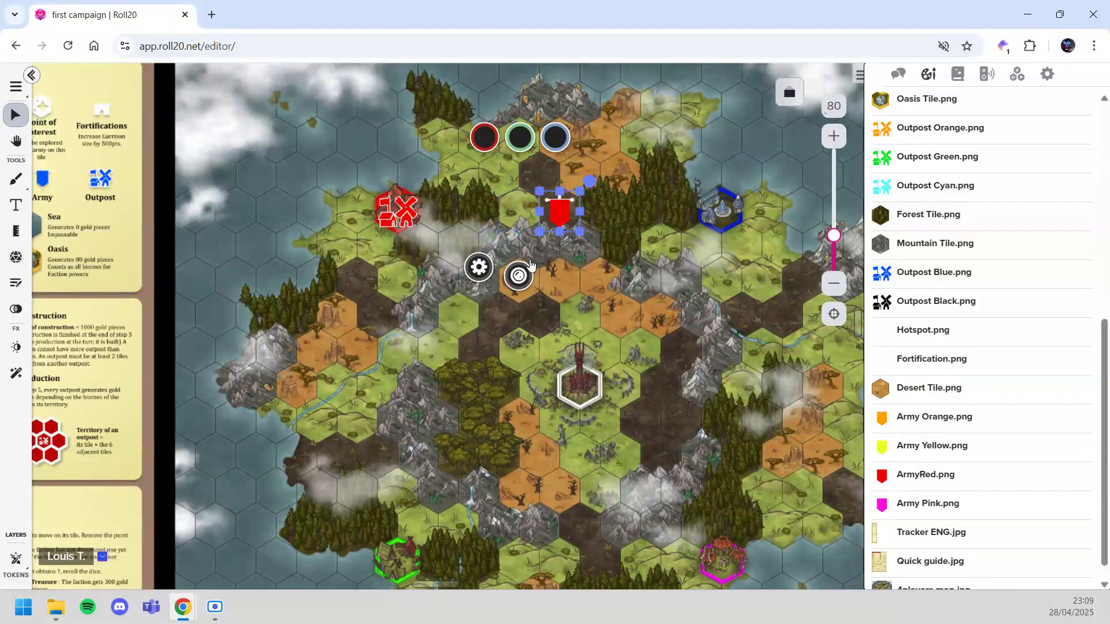
pyautogui.press('Left')
pyautogui.press('Down')
pyautogui.press('Up')
pyautogui.press('Up')
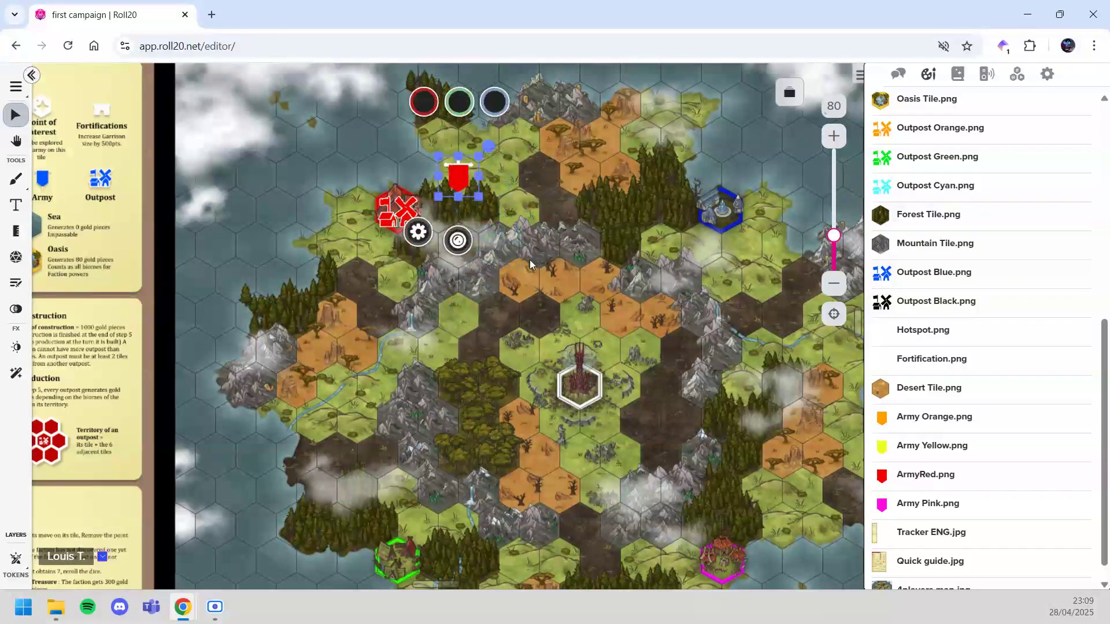
pyautogui.press('Down')
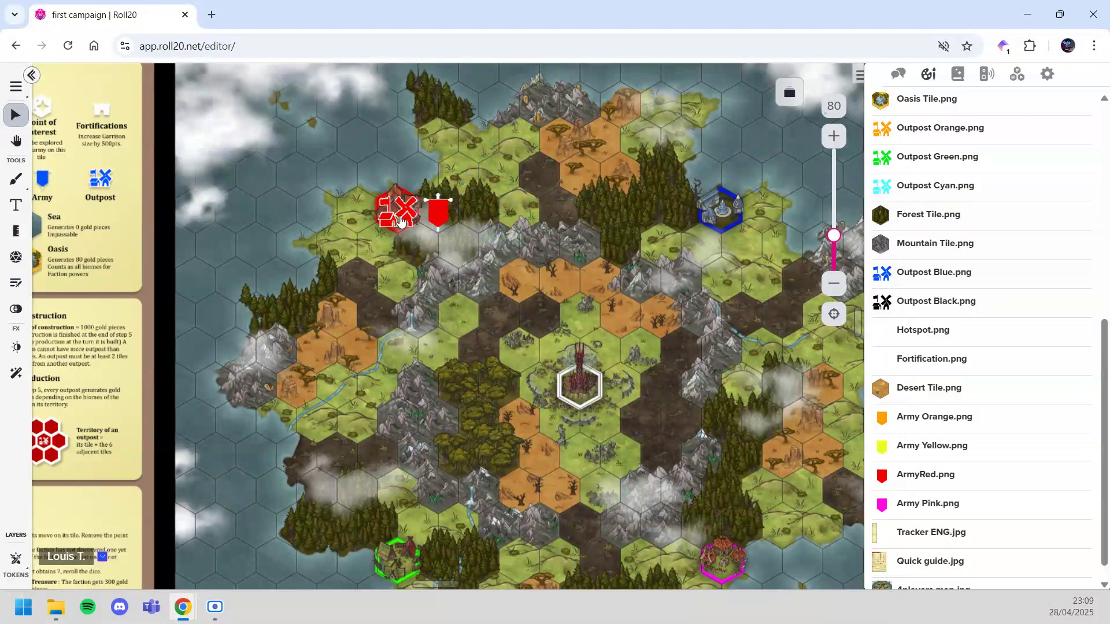
# - Place the Outpost Blue token on the blue hex and the Outpost Green token on the green hex
pyautogui.moveTo(490, 309); pyautogui.dragTo(438, 302)
pyautogui.moveTo(901, 273); pyautogui.dragTo(666, 205)
pyautogui.moveTo(640, 332); pyautogui.dragTo(584, 312)
pyautogui.moveTo(928, 191); pyautogui.dragTo(285, 527)
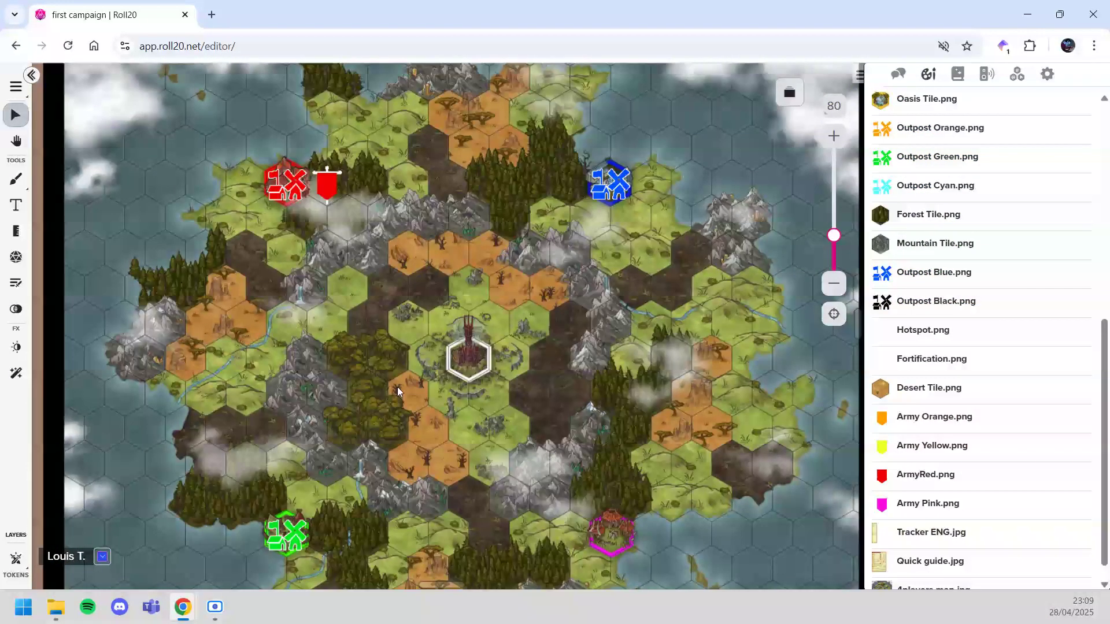
# - Place the Hotspot token on the hex north-west of the central citadel, set it controlled by All Players, and save
pyautogui.moveTo(940, 335)
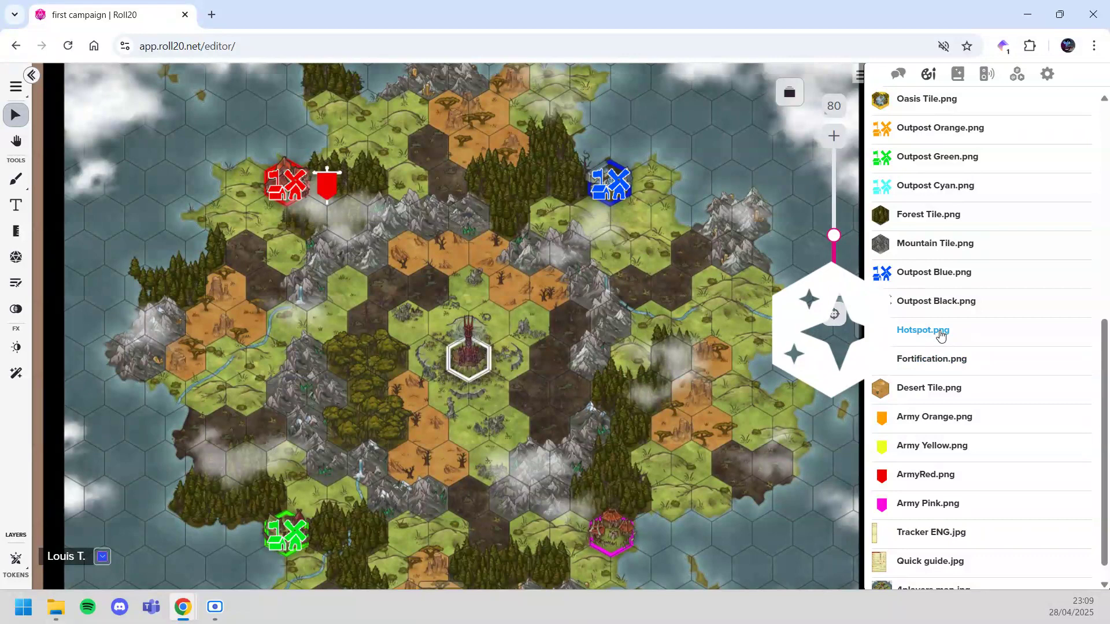
pyautogui.moveTo(940, 334); pyautogui.dragTo(433, 280)
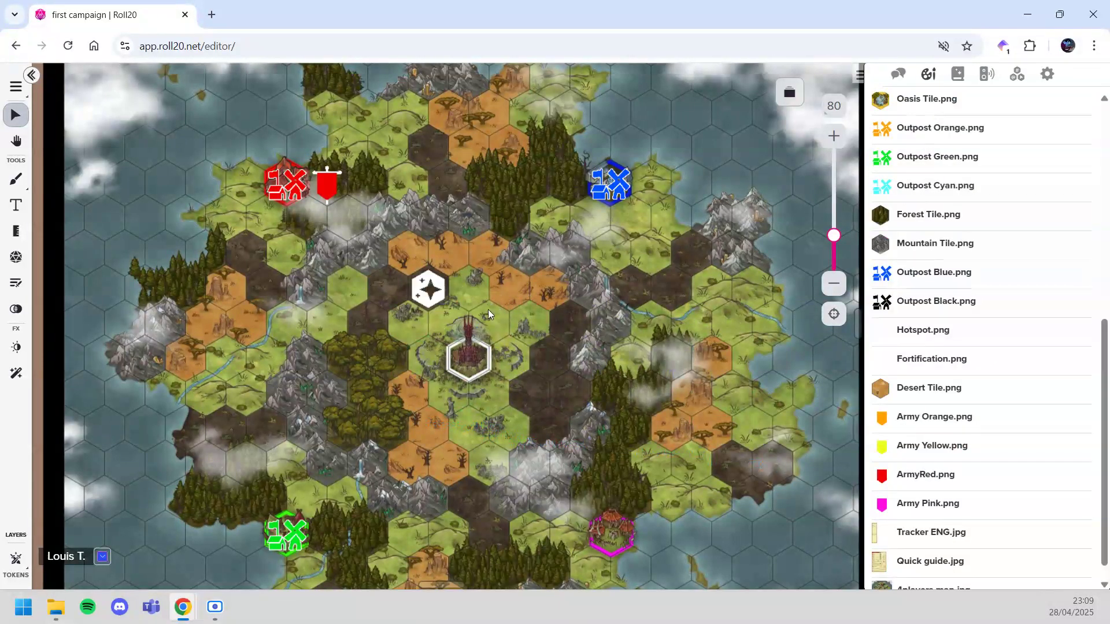
pyautogui.click(432, 280)
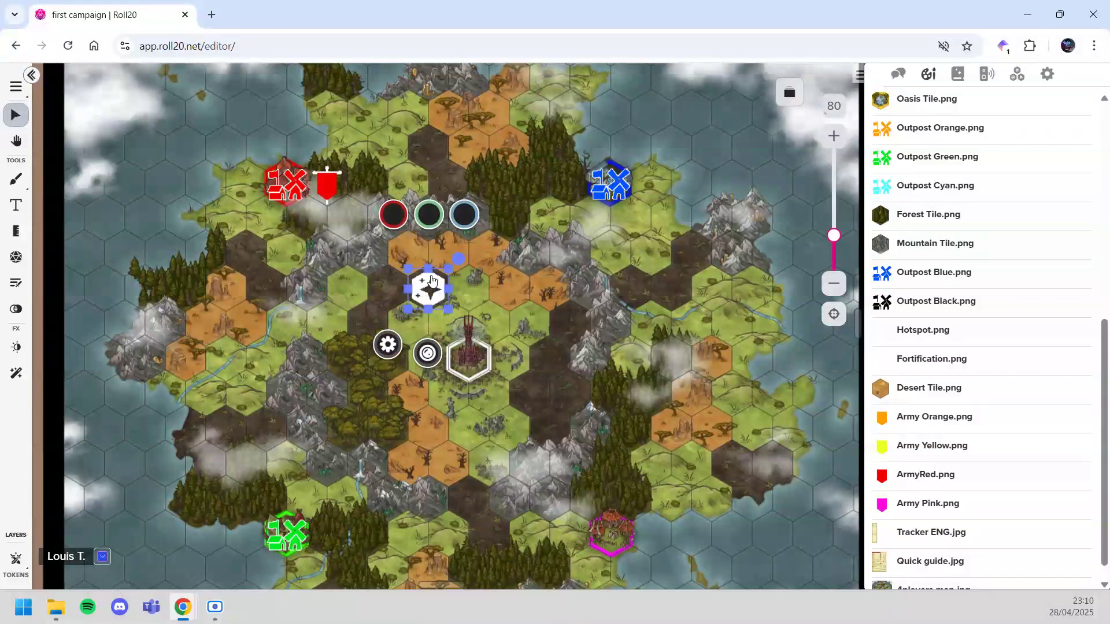
pyautogui.click(388, 345)
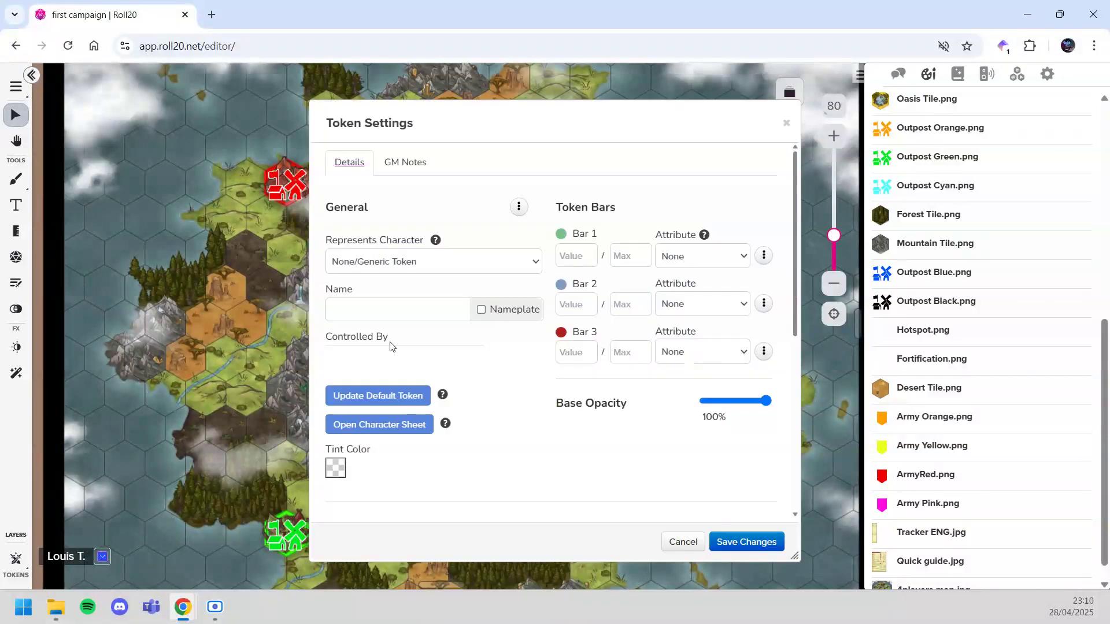
pyautogui.click(416, 348)
pyautogui.click(387, 382)
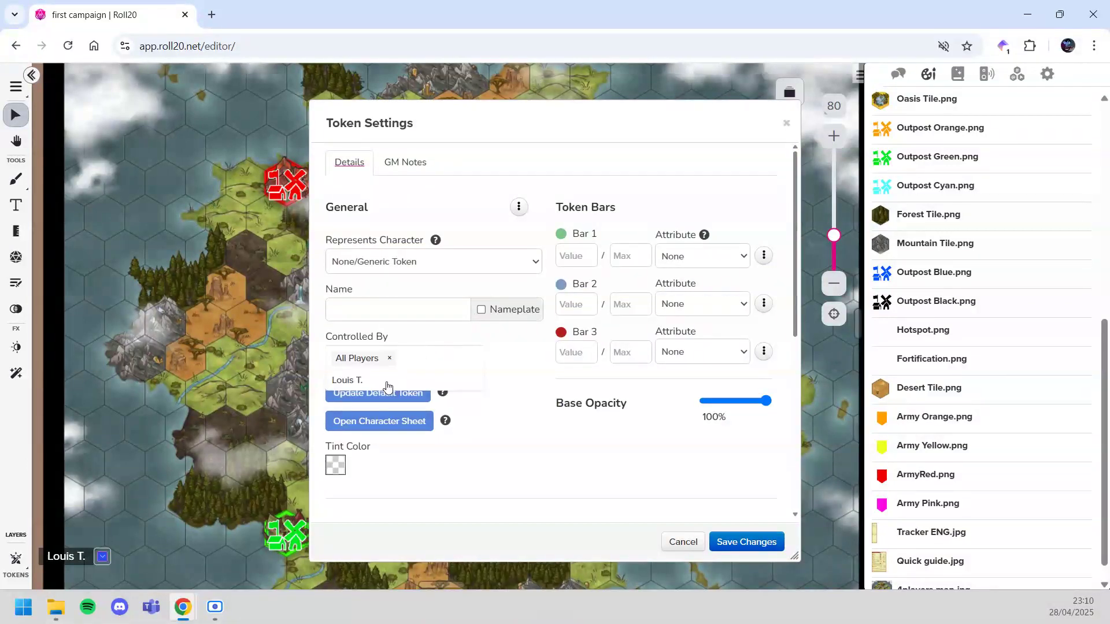
pyautogui.click(635, 471)
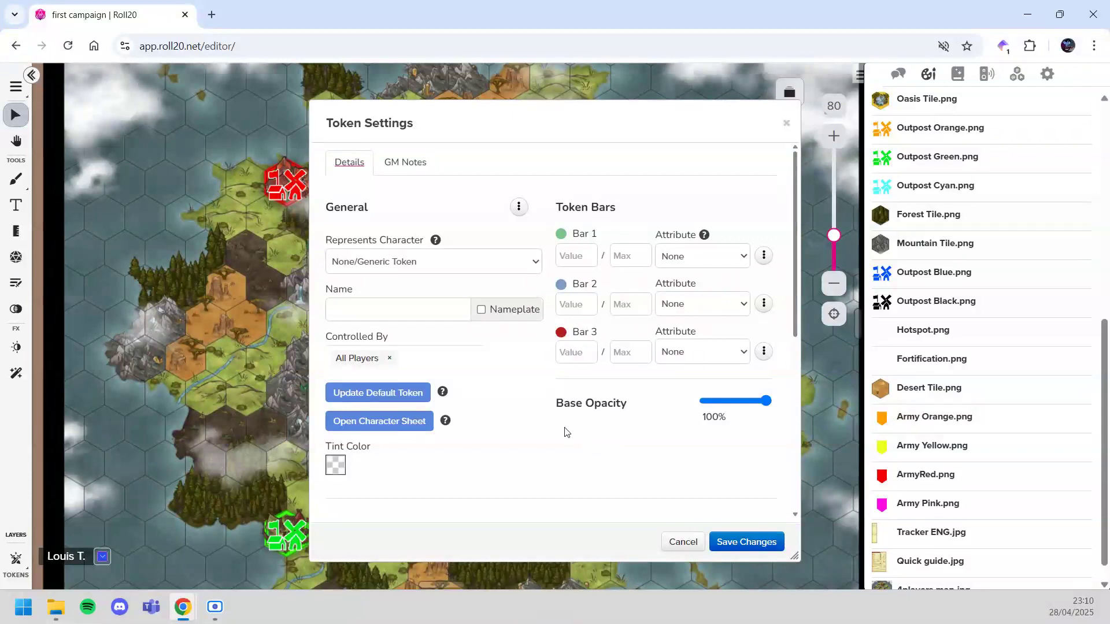
pyautogui.click(754, 540)
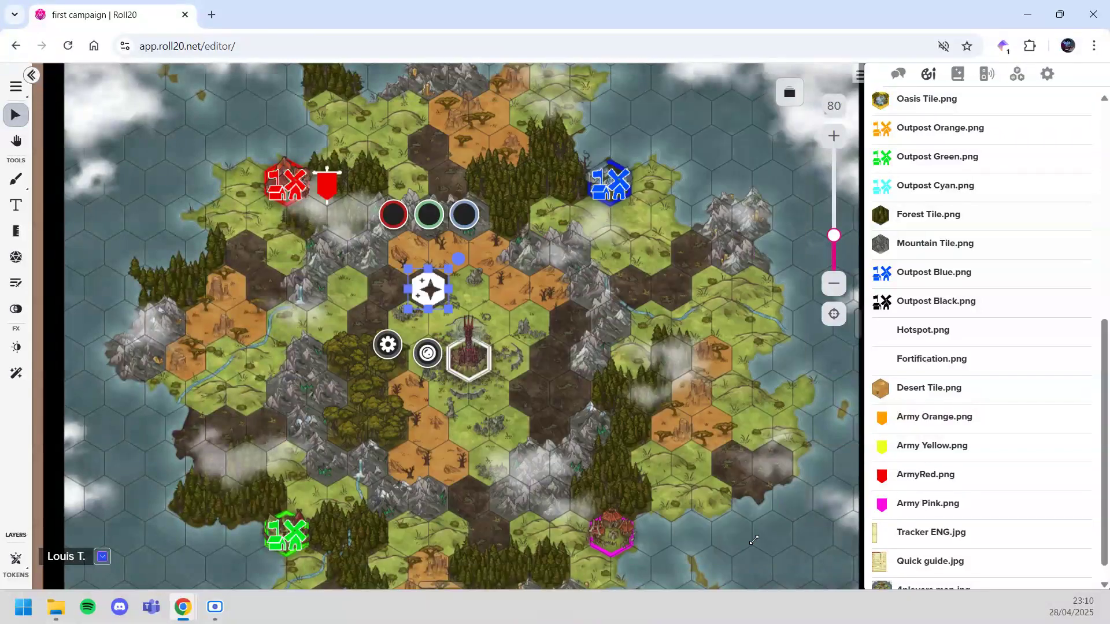
# - Copy the hotspot and paste a duplicate onto the neighbouring hex to its east, reviewing its settings before saving
pyautogui.click(585, 434)
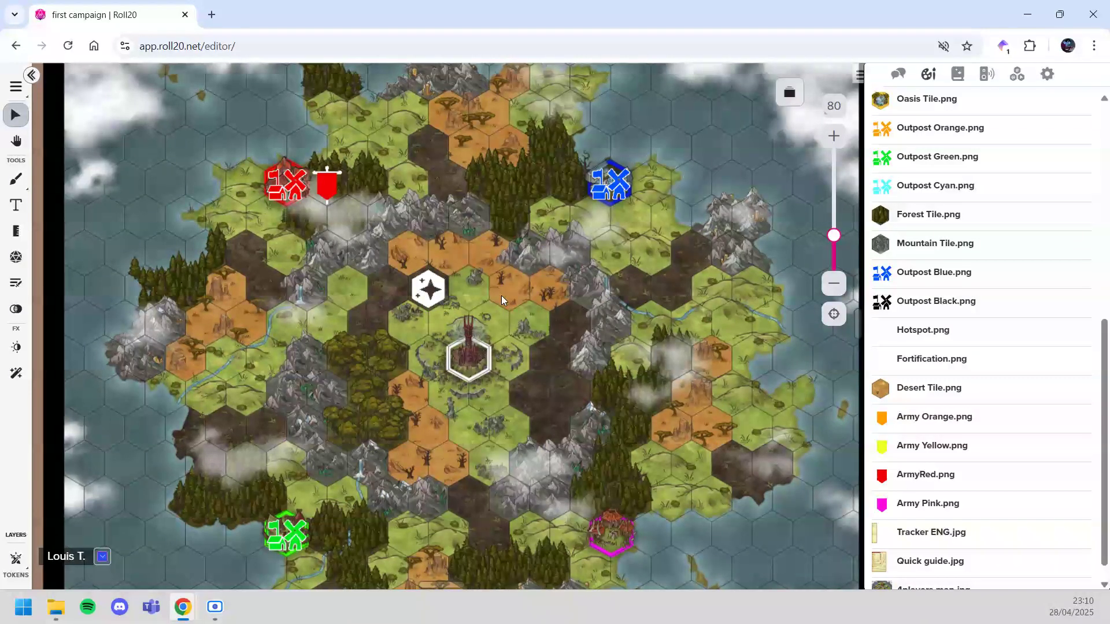
pyautogui.click(435, 290)
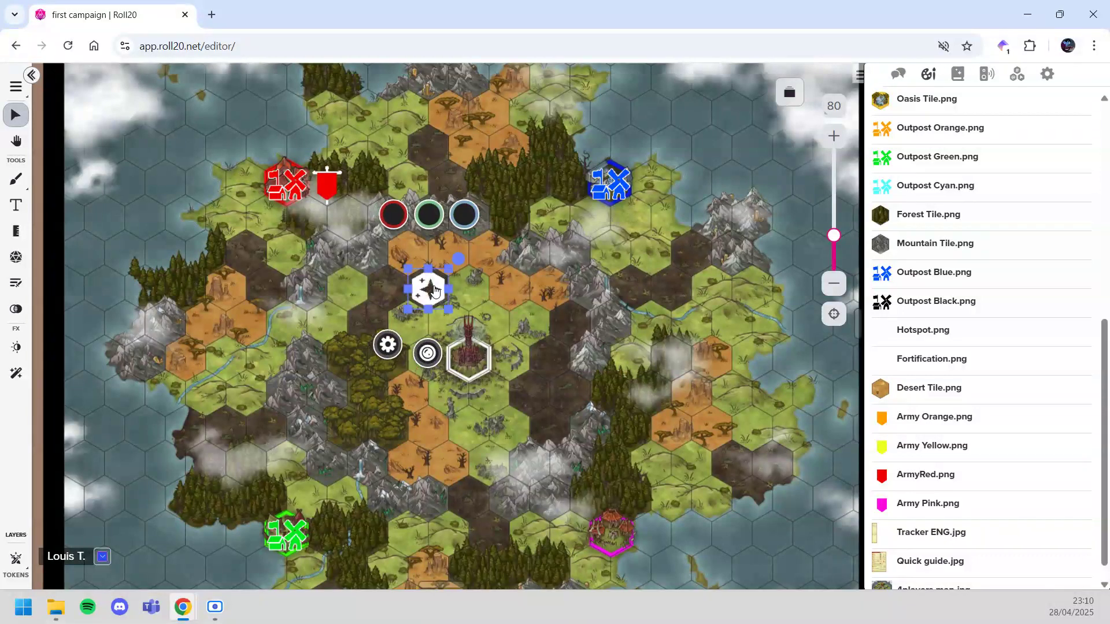
pyautogui.hotkey('ctrl', 'v')
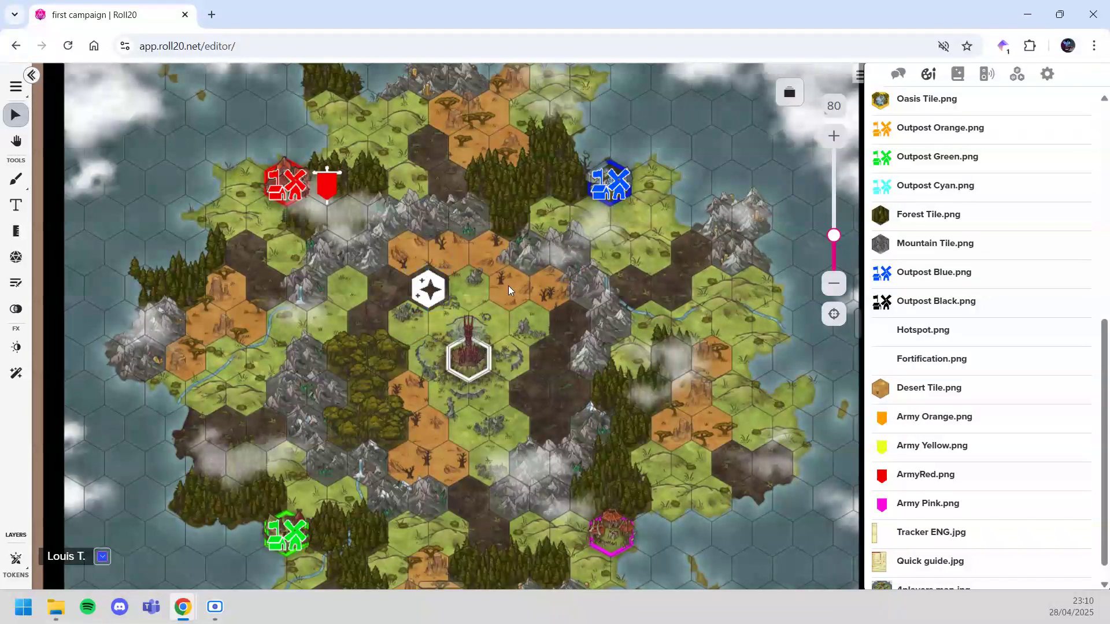
pyautogui.moveTo(510, 293); pyautogui.dragTo(511, 296)
pyautogui.click(549, 380)
pyautogui.click(511, 291)
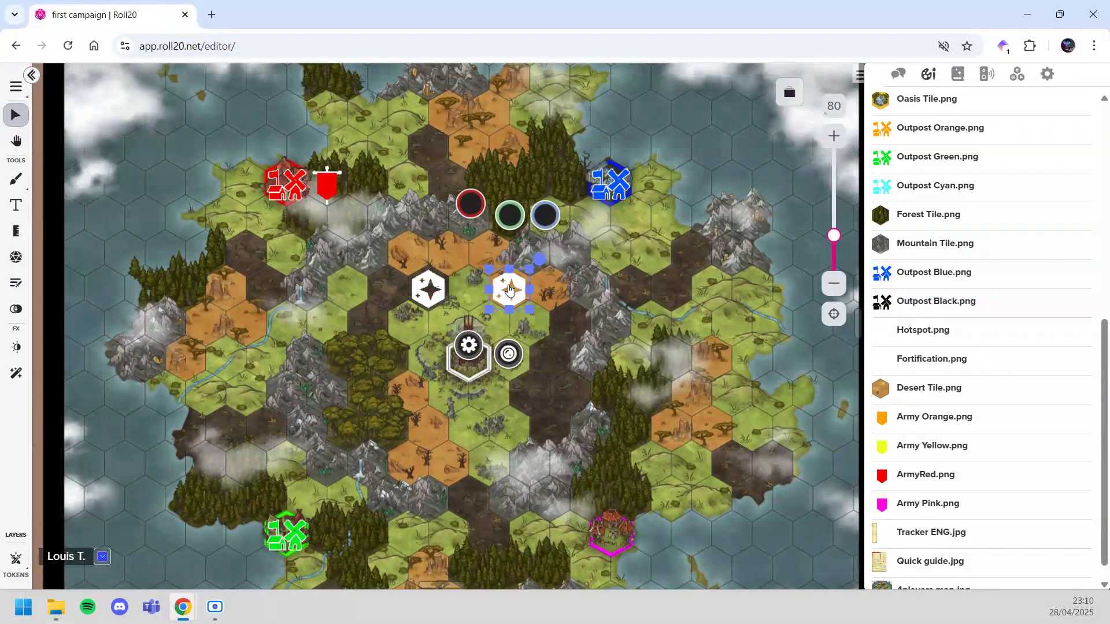
pyautogui.click(470, 345)
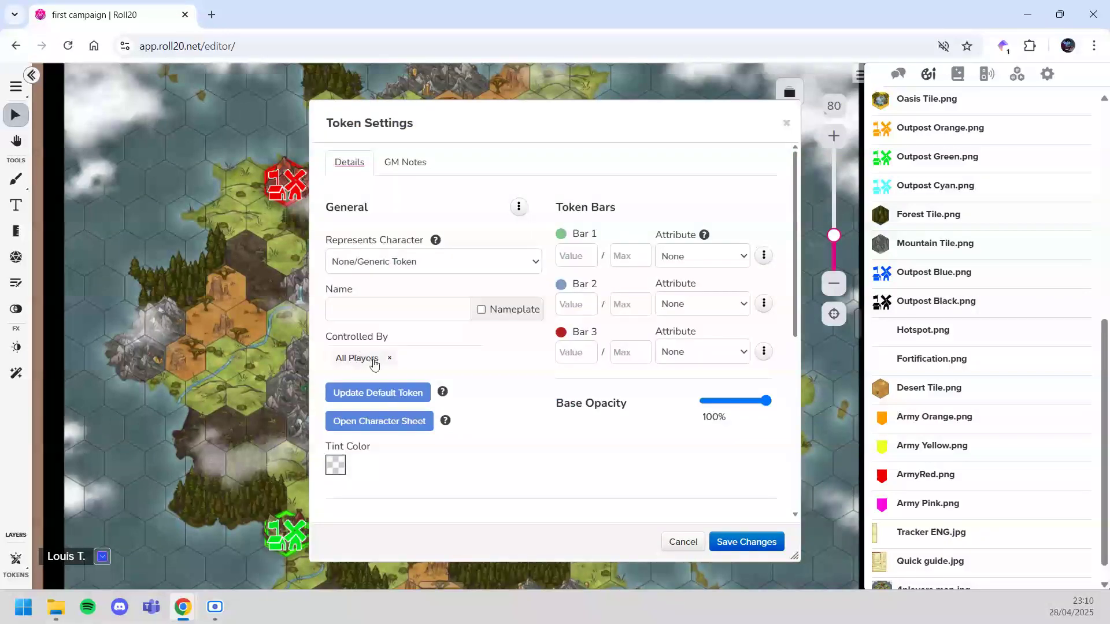
pyautogui.click(746, 541)
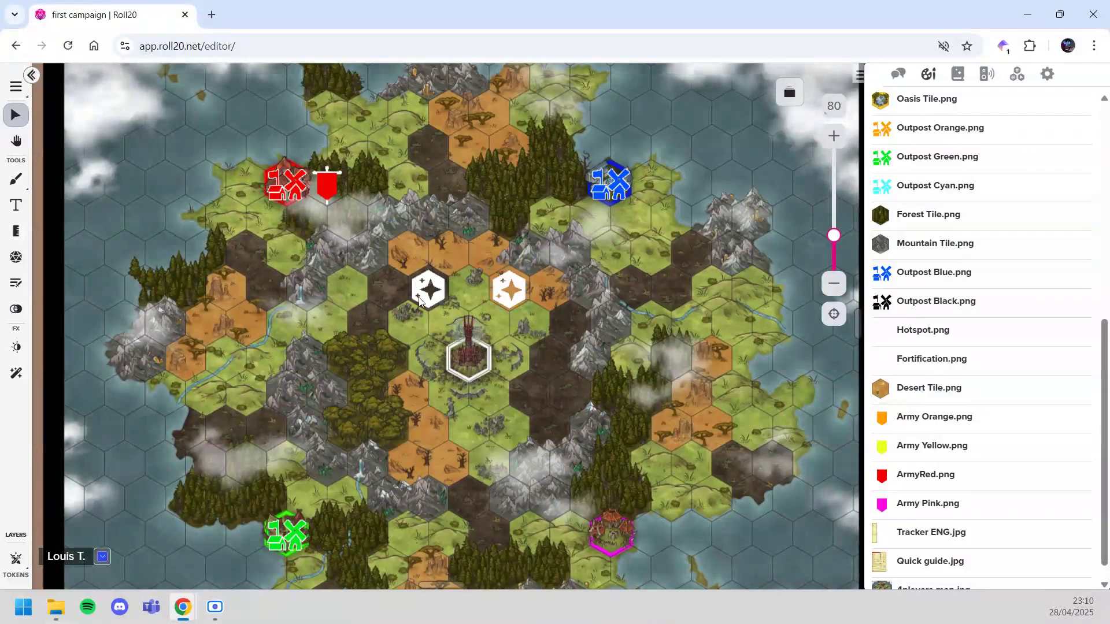
# - Paste several more hotspot copies and place them on hexes west, east and south of the citadel
pyautogui.click(509, 289)
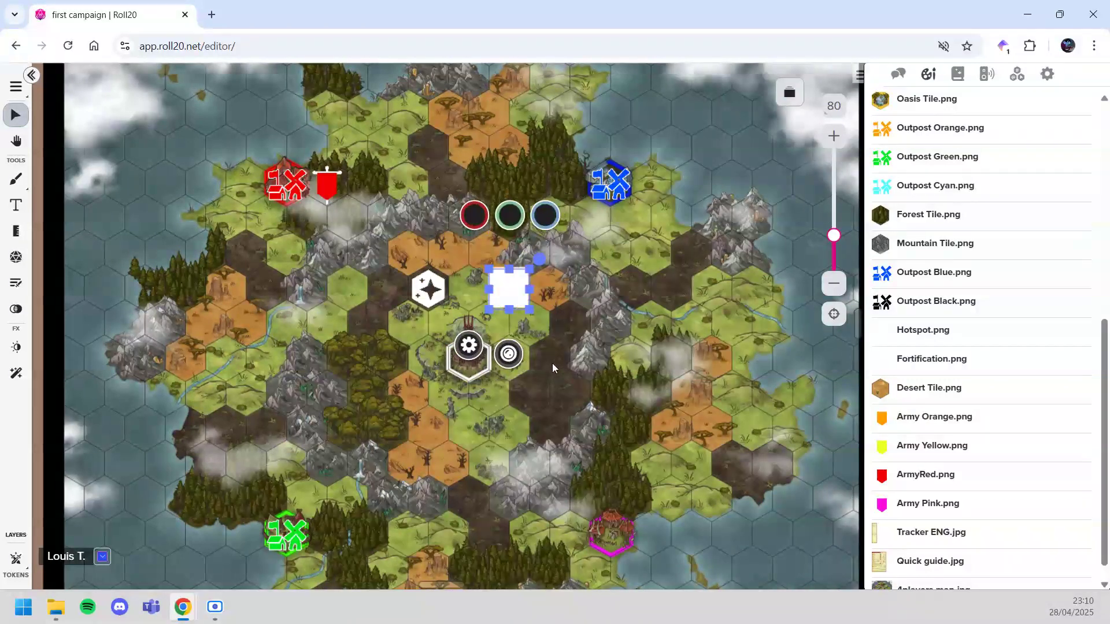
pyautogui.hotkey('ctrl', 'v')
pyautogui.hotkey('ctrl', 'v')
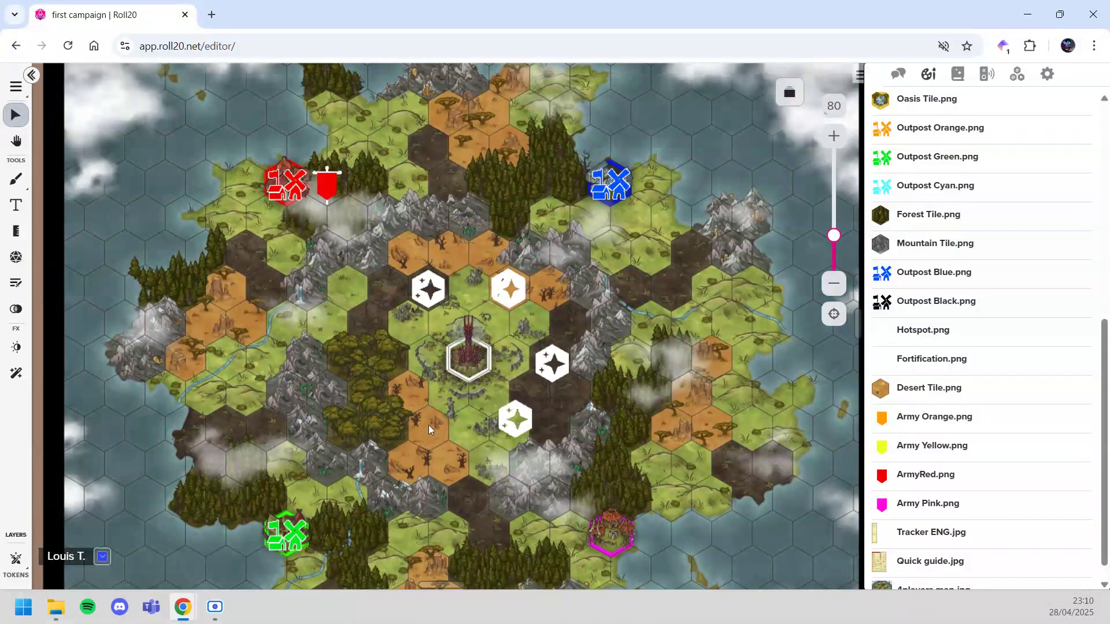
pyautogui.hotkey('ctrl', 'v')
pyautogui.moveTo(384, 366); pyautogui.dragTo(390, 373)
pyautogui.moveTo(546, 368); pyautogui.dragTo(544, 365)
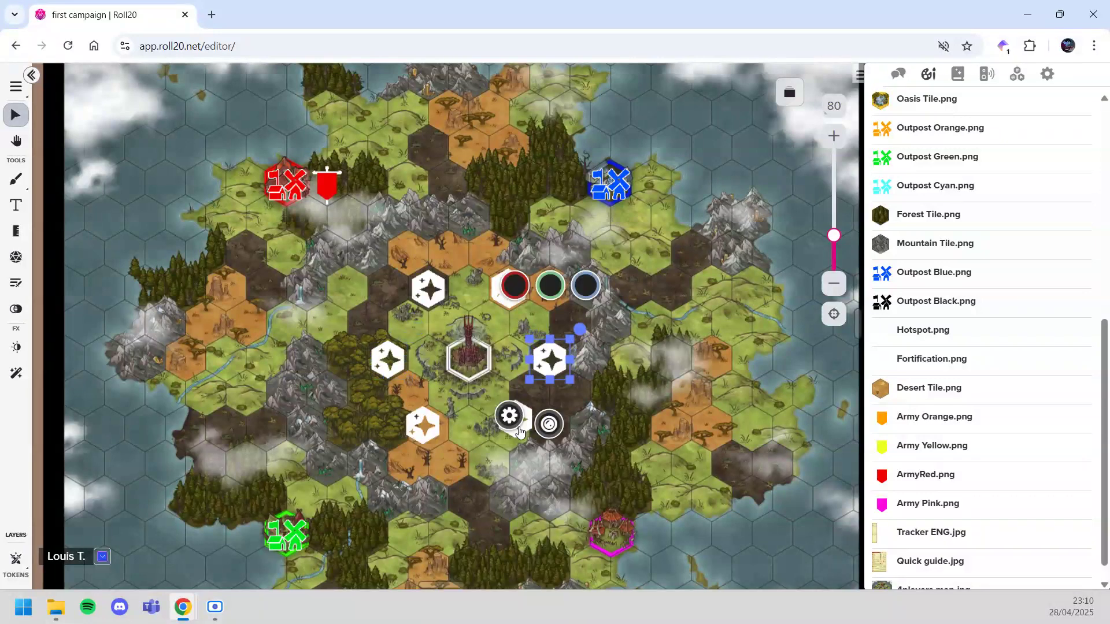
pyautogui.click(516, 426)
pyautogui.click(786, 126)
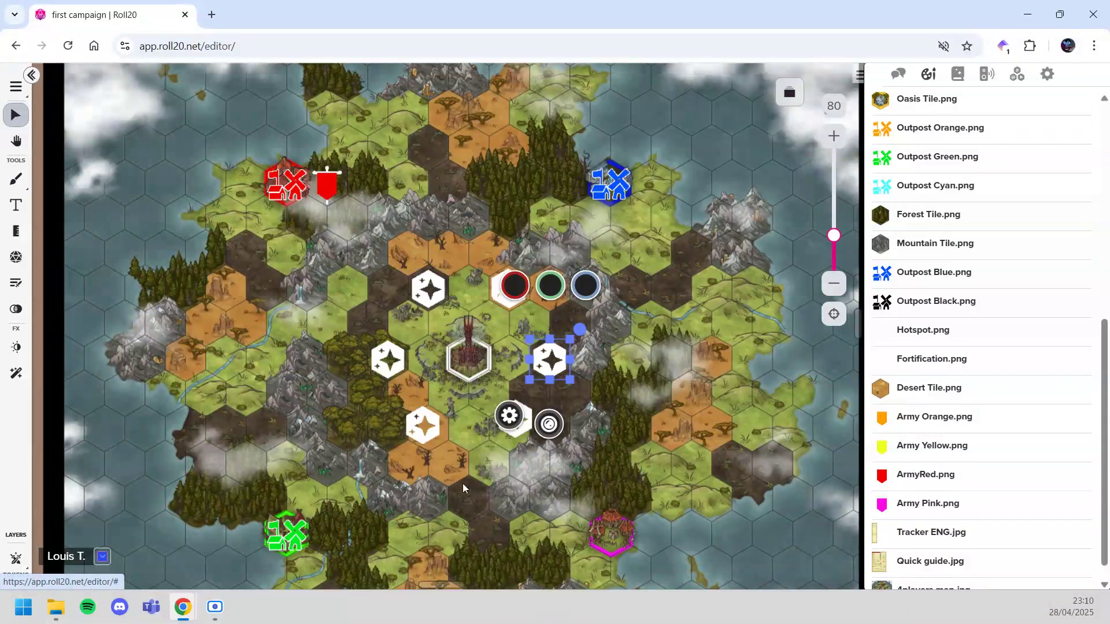
pyautogui.click(486, 443)
pyautogui.moveTo(422, 425); pyautogui.dragTo(429, 431)
pyautogui.click(330, 295)
pyautogui.hotkey('ctrl', 'v')
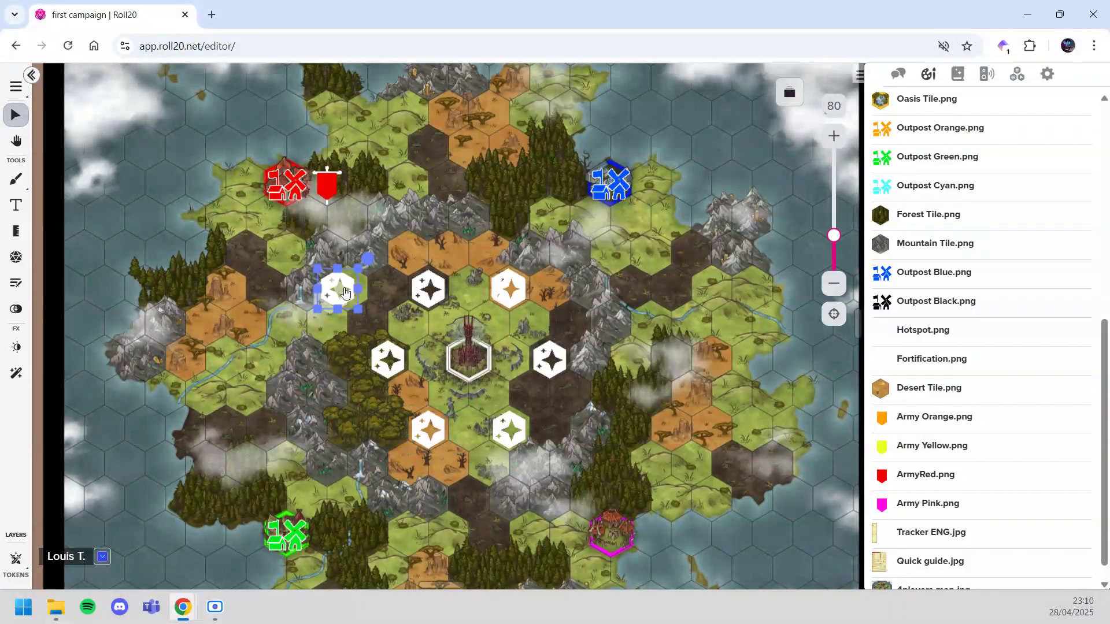
# - Paste further hotspot copies onto hexes north, east, south and south-west to complete the ring around the citadel
pyautogui.click(470, 223)
pyautogui.hotkey('ctrl', 'v')
pyautogui.moveTo(468, 229); pyautogui.dragTo(468, 241)
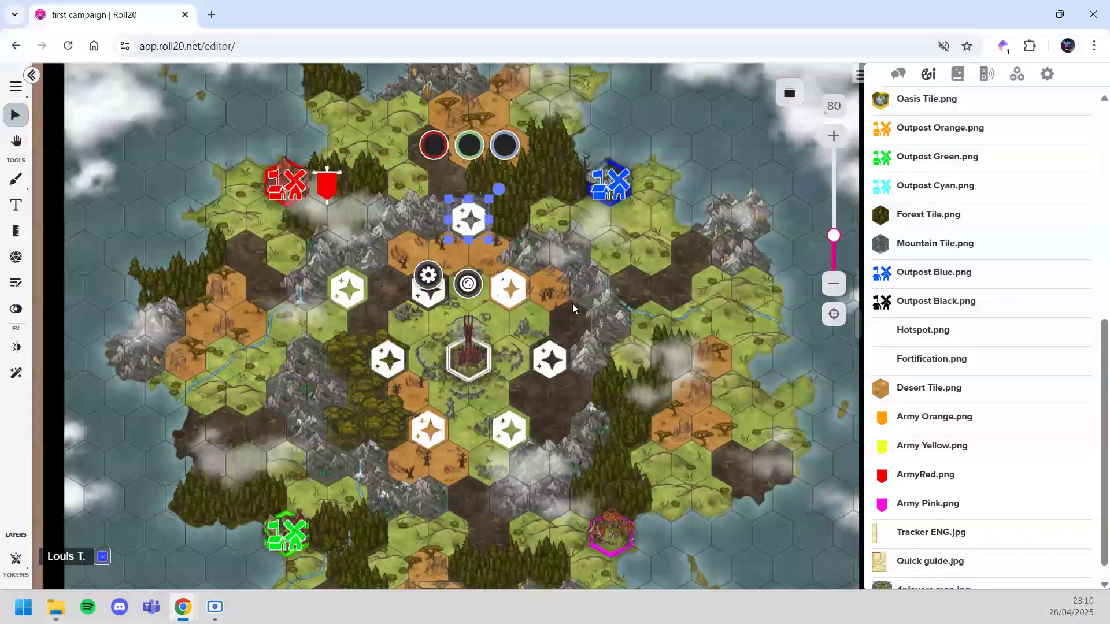
pyautogui.click(599, 294)
pyautogui.hotkey('ctrl', 'v')
pyautogui.moveTo(599, 295); pyautogui.dragTo(590, 289)
pyautogui.click(576, 419)
pyautogui.hotkey('ctrl', 'v')
pyautogui.moveTo(577, 422); pyautogui.dragTo(590, 428)
pyautogui.click(481, 504)
pyautogui.hotkey('ctrl', 'v')
pyautogui.moveTo(480, 504); pyautogui.dragTo(468, 501)
pyautogui.click(331, 385)
pyautogui.hotkey('ctrl', 'v')
pyautogui.moveTo(337, 394); pyautogui.dragTo(350, 441)
pyautogui.click(374, 420)
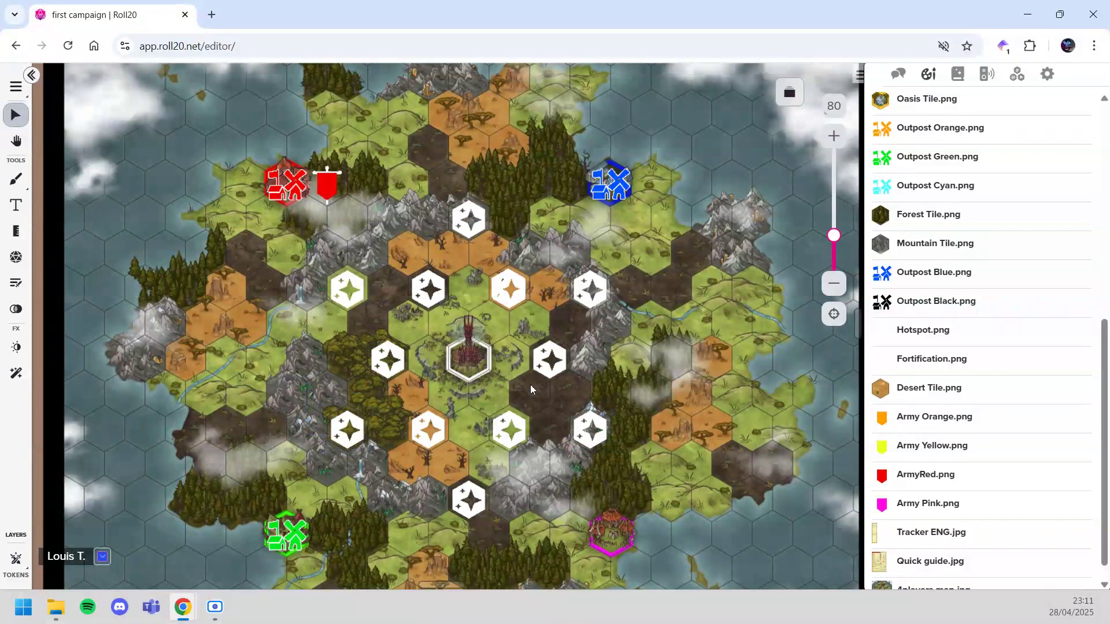
# - Examine the whole tabletop layout with the hex map, quick guide and tracker
pyautogui.click(833, 284)
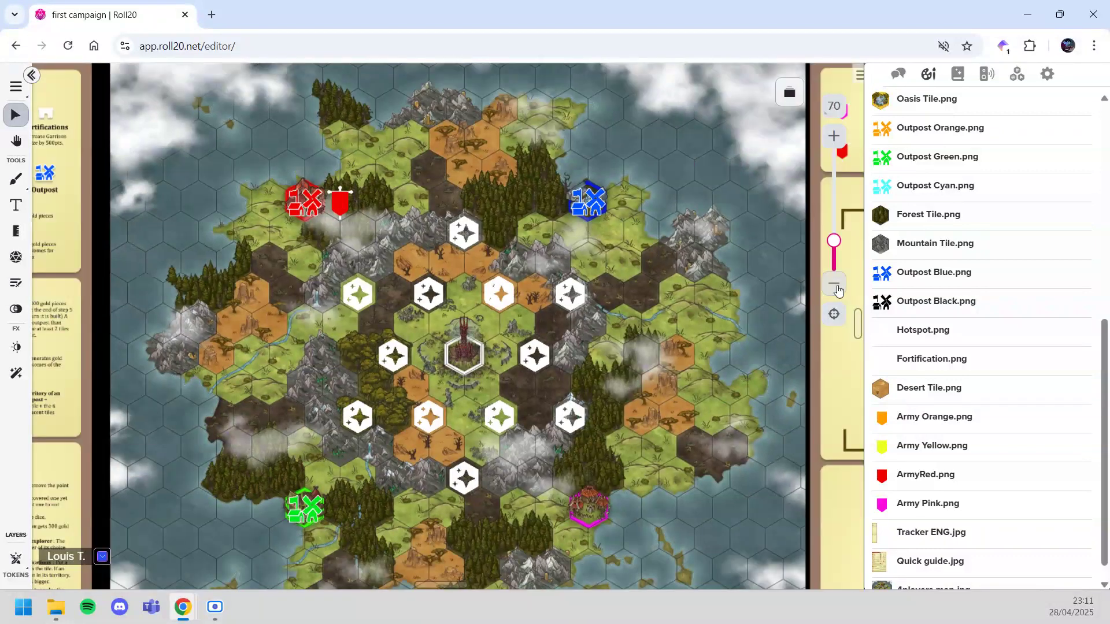
pyautogui.moveTo(710, 364); pyautogui.dragTo(702, 334)
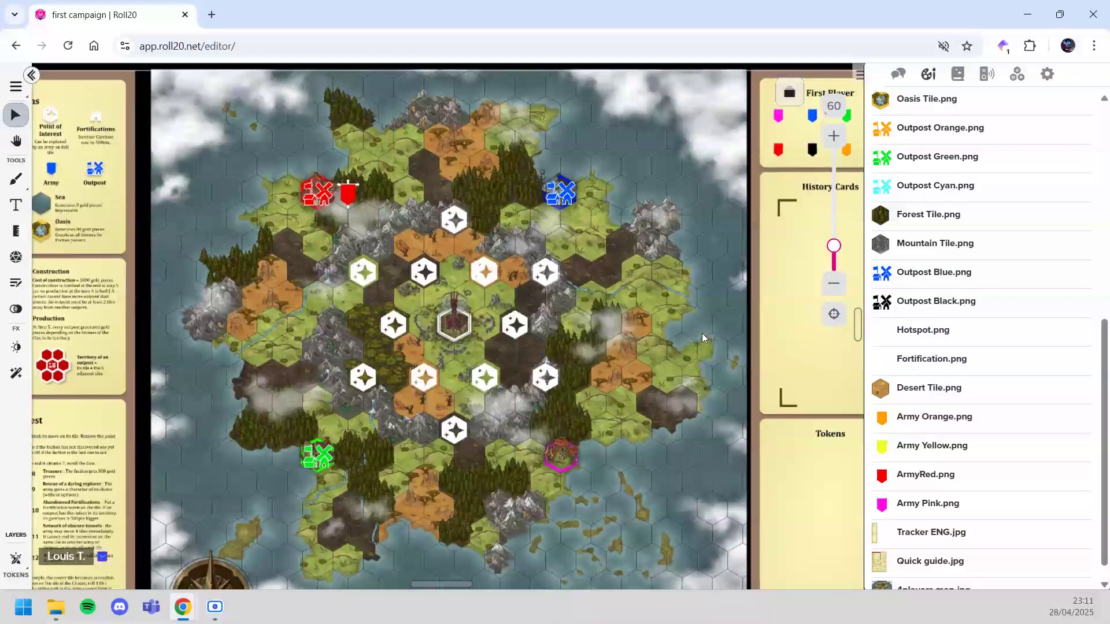
pyautogui.scroll(-1, 948, 451)
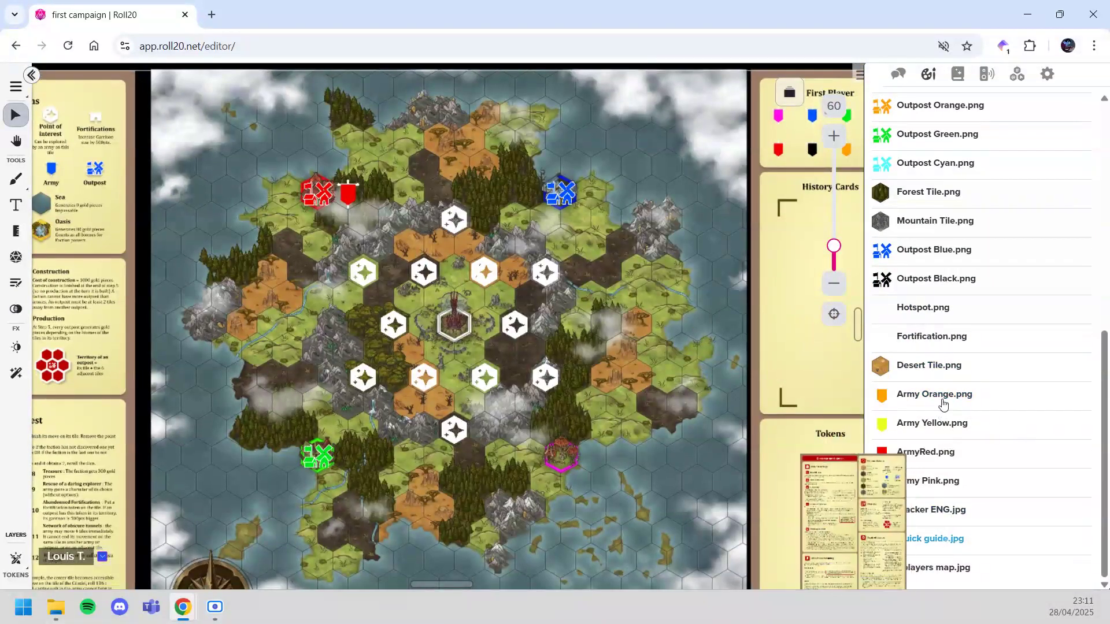
pyautogui.scroll(5, 948, 376)
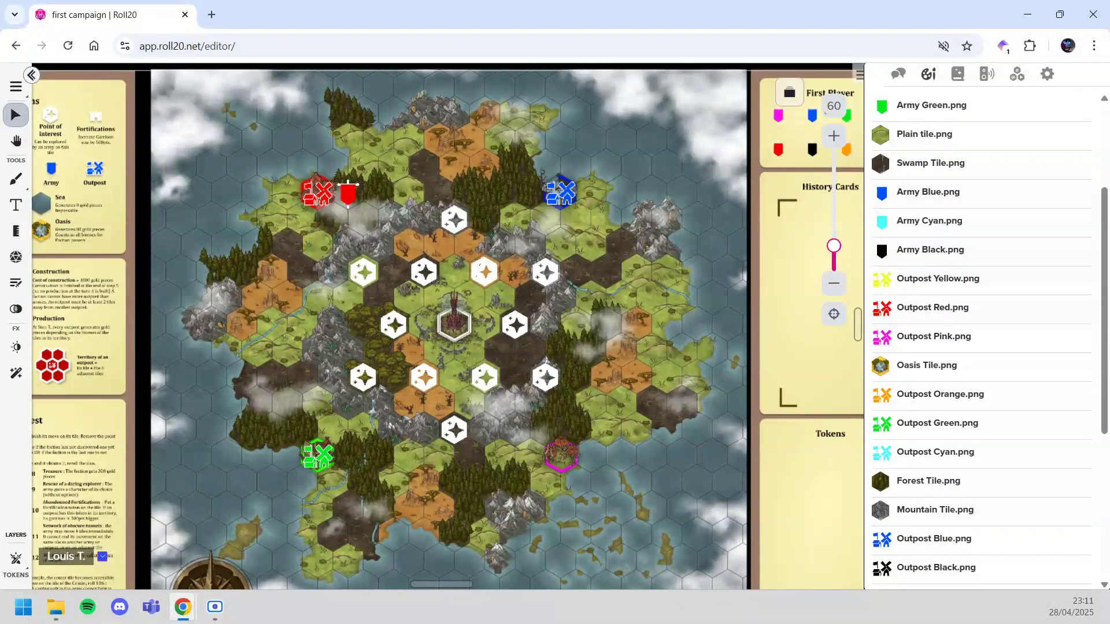
pyautogui.moveTo(264, 431); pyautogui.dragTo(406, 374)
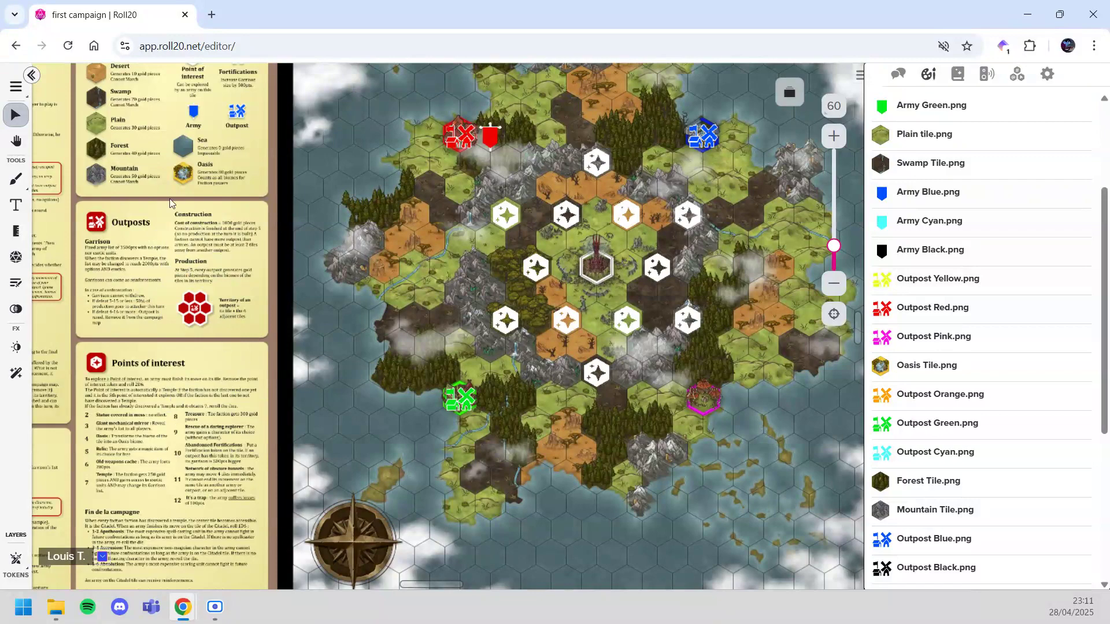
pyautogui.moveTo(446, 222); pyautogui.dragTo(302, 273)
pyautogui.scroll(-4, 735, 241)
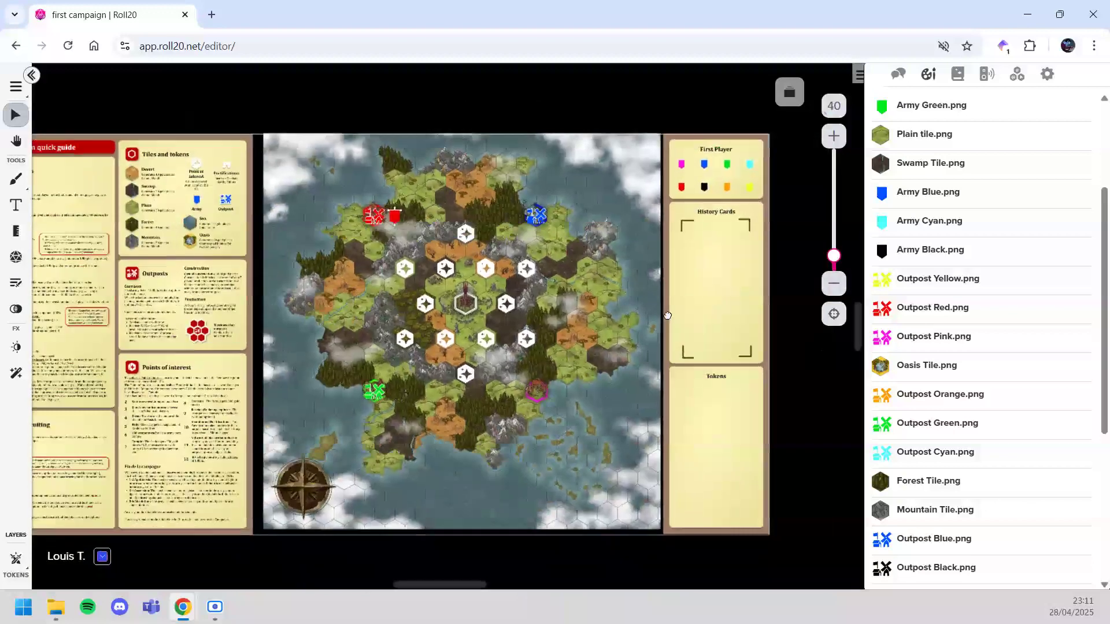
pyautogui.moveTo(667, 316); pyautogui.dragTo(682, 304)
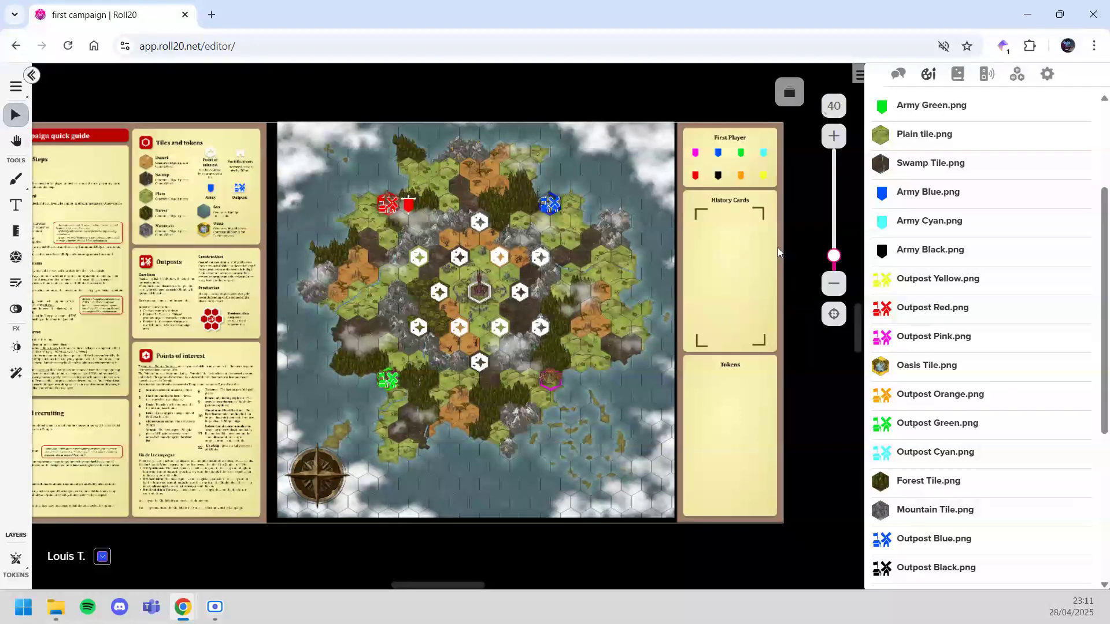
# - Add a new card deck and name it History cards deck
pyautogui.click(1017, 77)
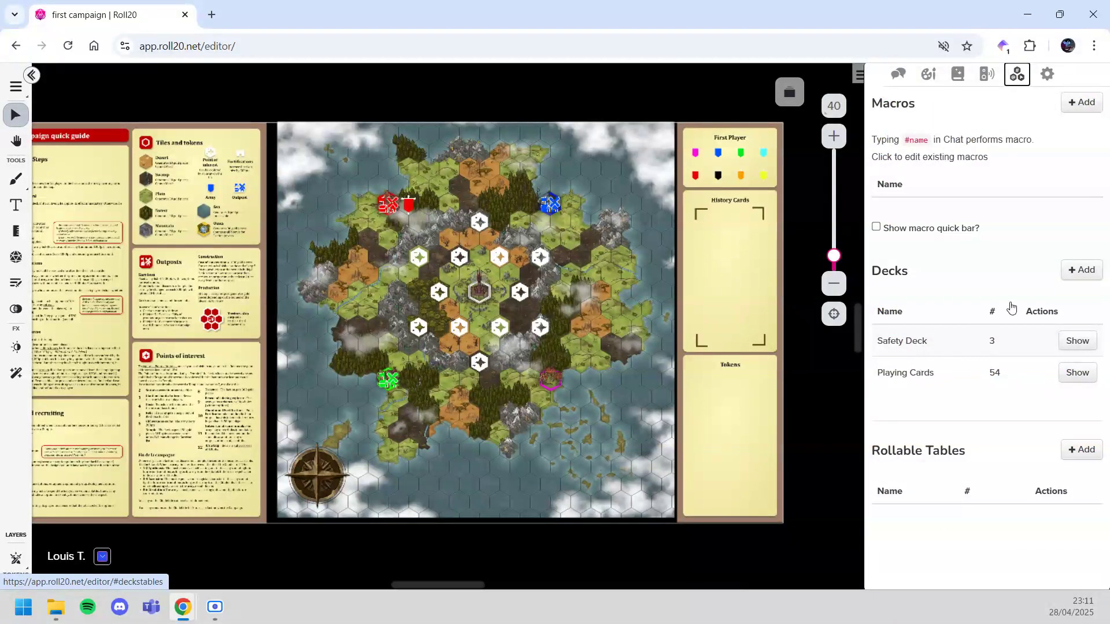
pyautogui.click(1080, 270)
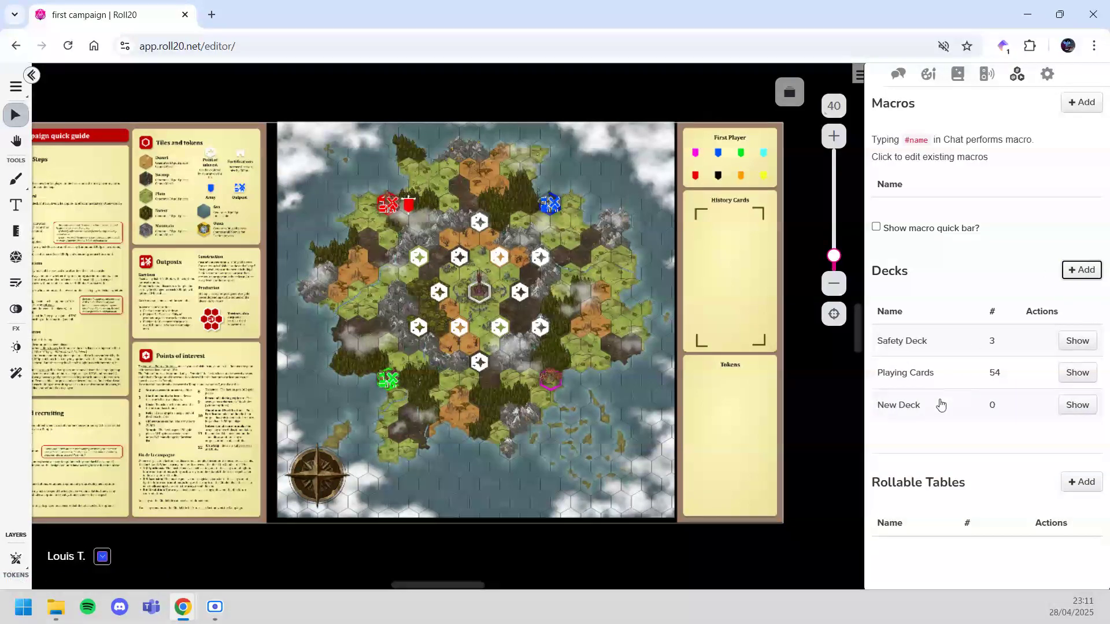
pyautogui.click(912, 414)
pyautogui.doubleClick(481, 177)
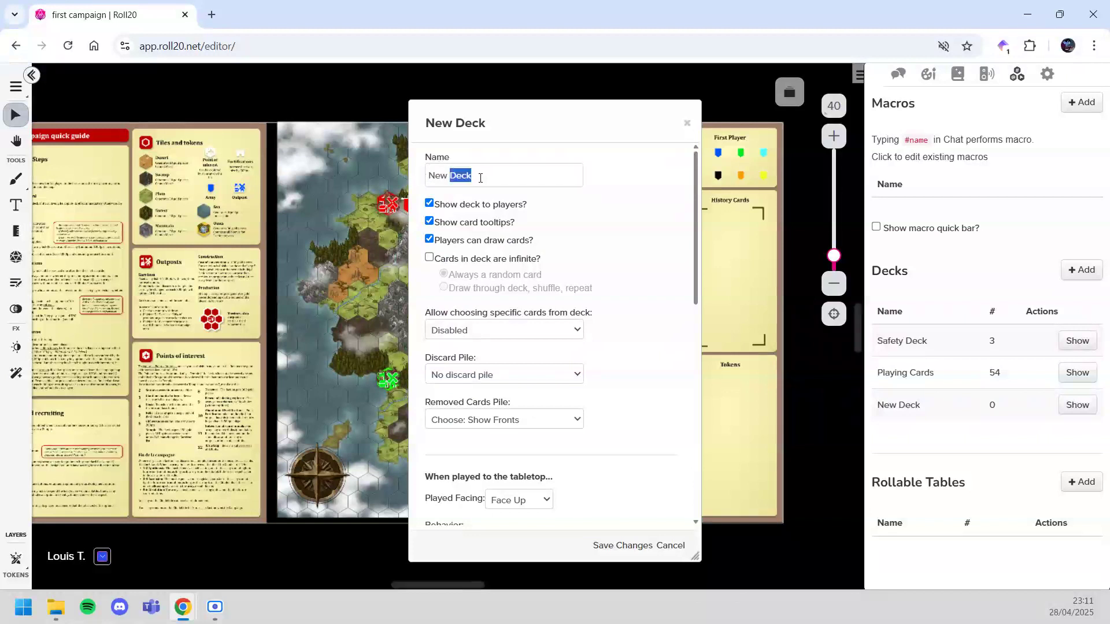
pyautogui.tripleClick(480, 176)
pyautogui.write('Hi')
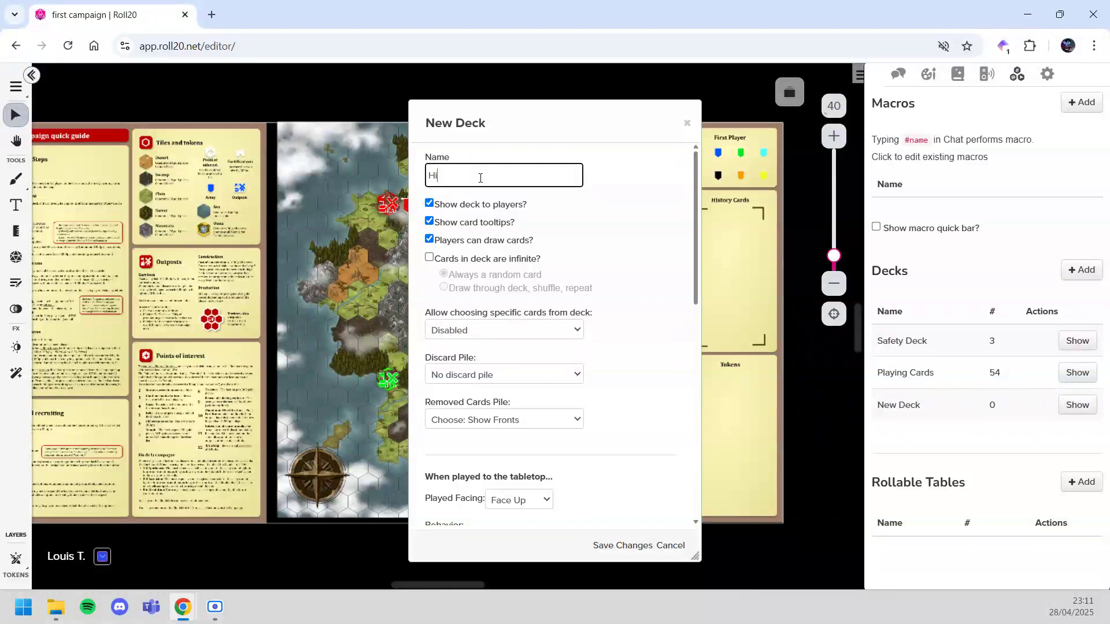
pyautogui.write('story cards deck')
# - Turn off card tooltips, set the discard pile to Choose: Show Fronts and the removed cards pile to No Removed Cards Pile
pyautogui.click(487, 225)
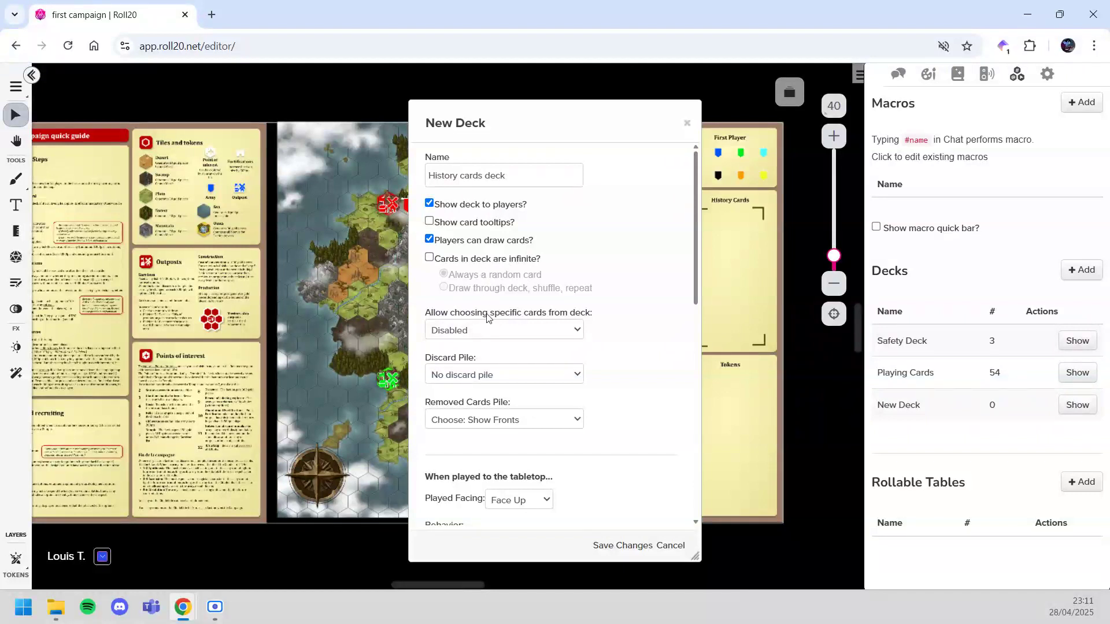
pyautogui.click(473, 377)
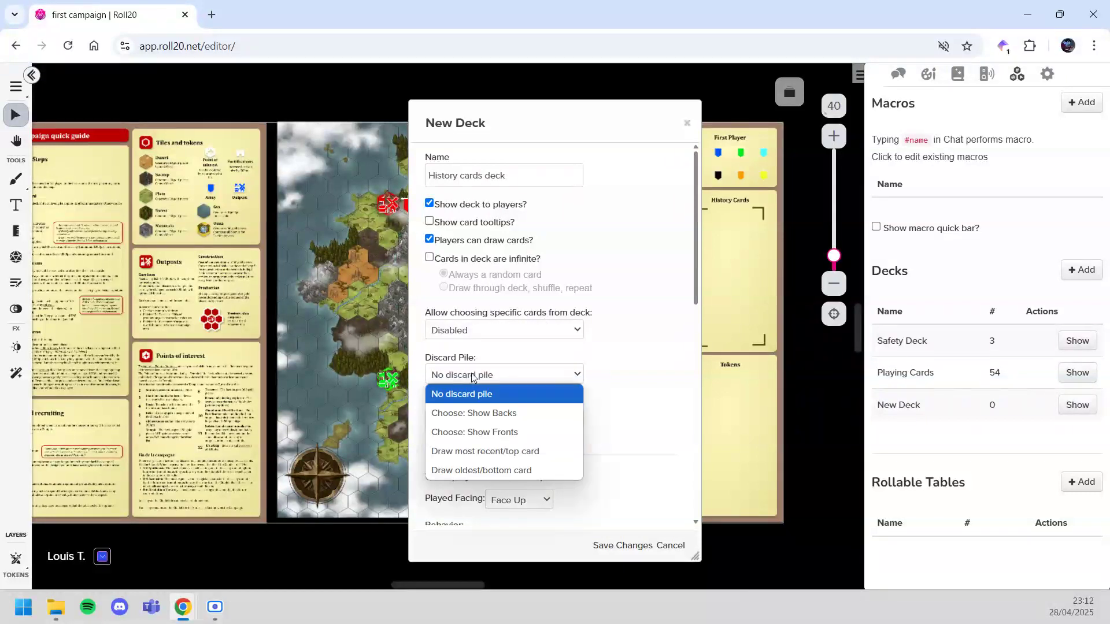
pyautogui.click(485, 433)
pyautogui.click(512, 419)
pyautogui.click(471, 436)
pyautogui.scroll(-3, 595, 397)
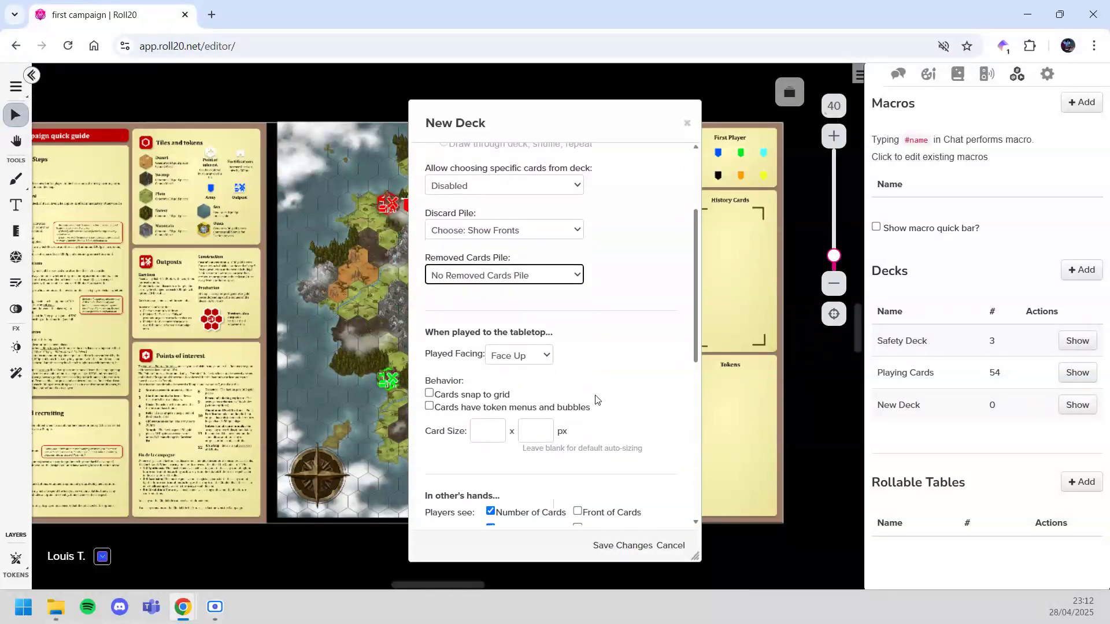
pyautogui.scroll(-1, 595, 397)
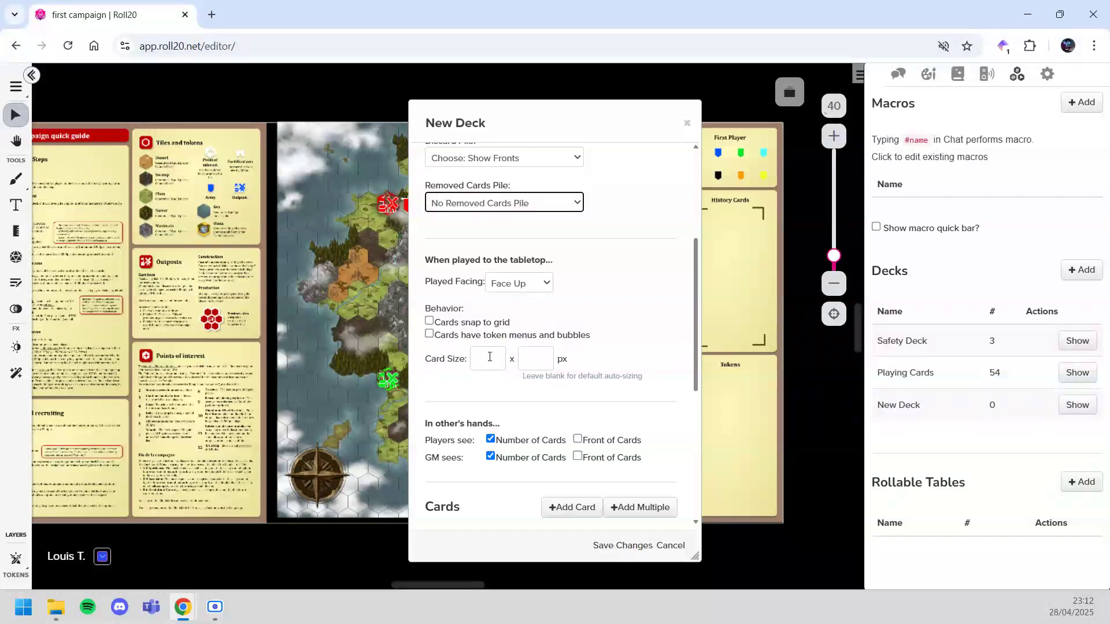
# - Set the deck's card backing image to Card back.jpg from the Set - ENG History Cards folder
pyautogui.scroll(-3, 550, 390)
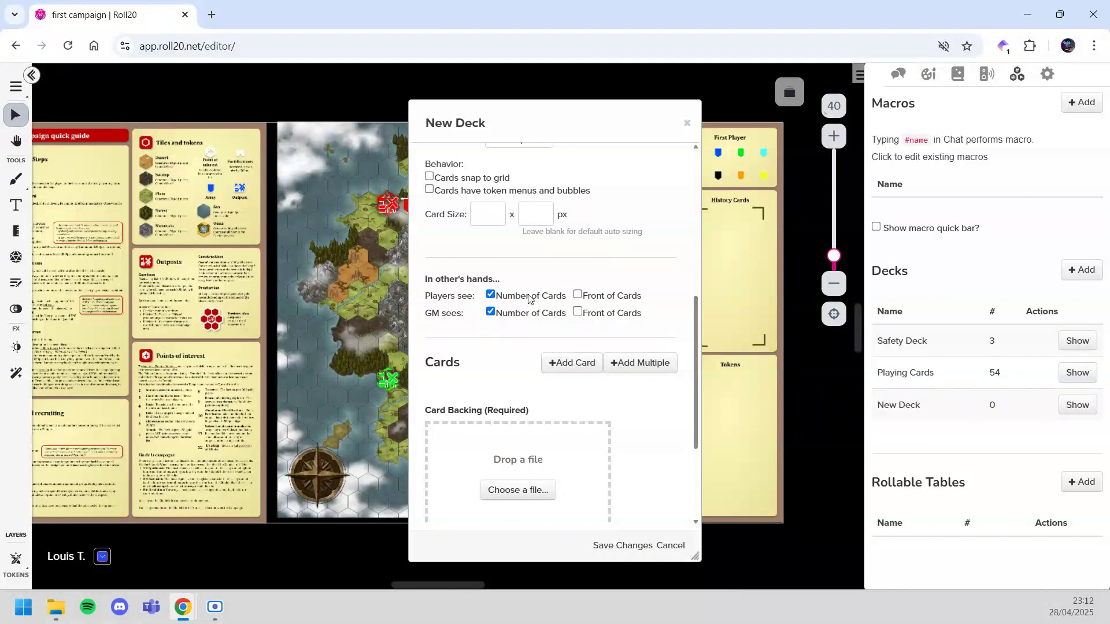
pyautogui.scroll(-3, 523, 277)
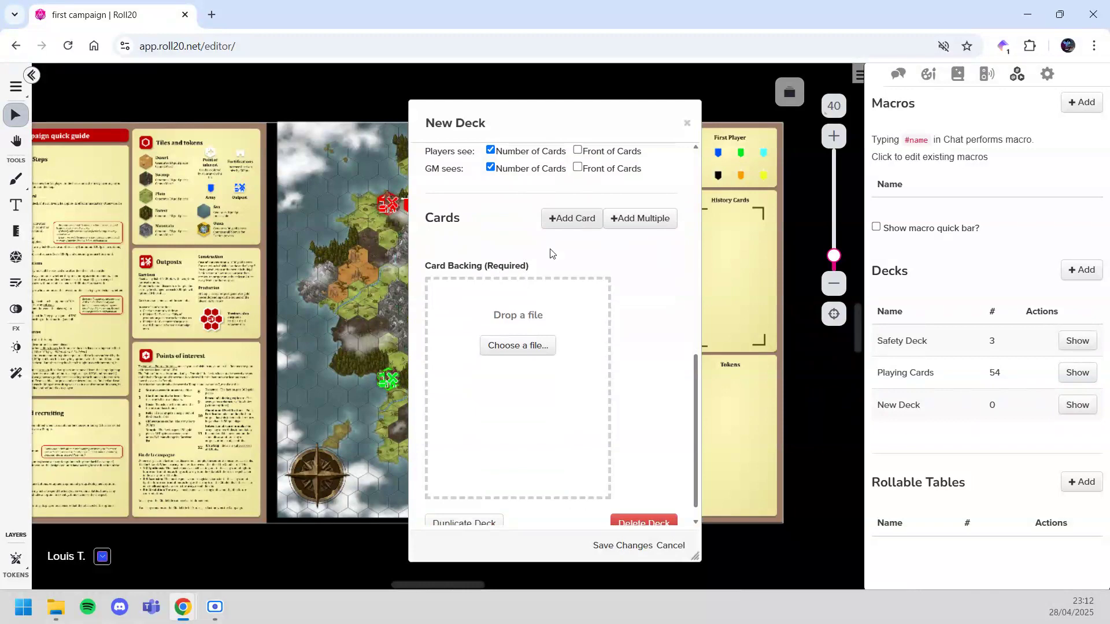
pyautogui.click(520, 348)
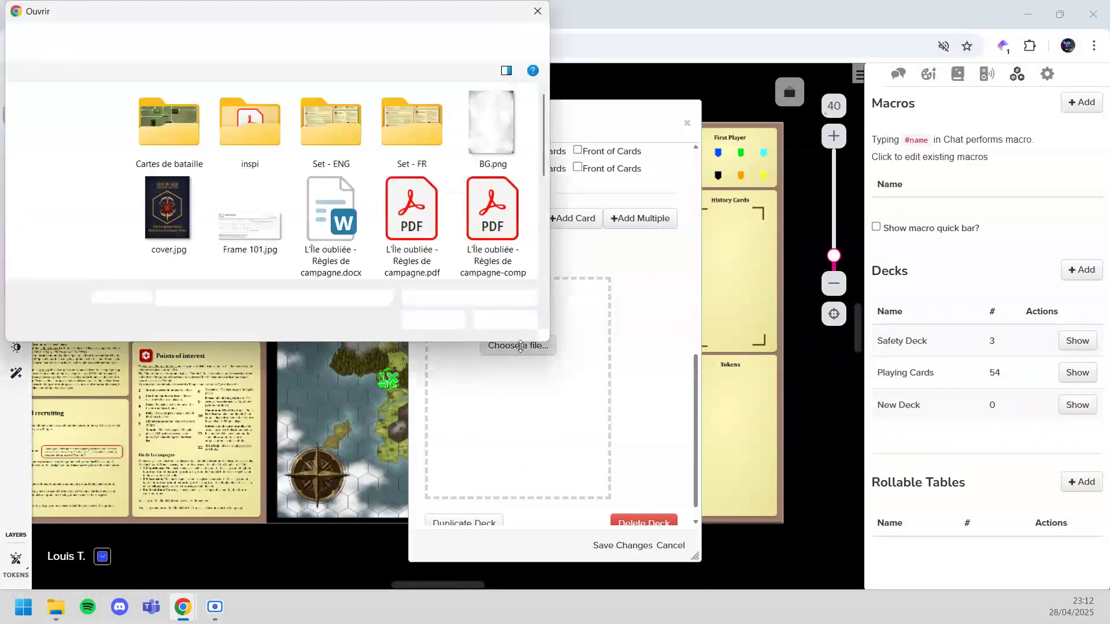
pyautogui.doubleClick(345, 129)
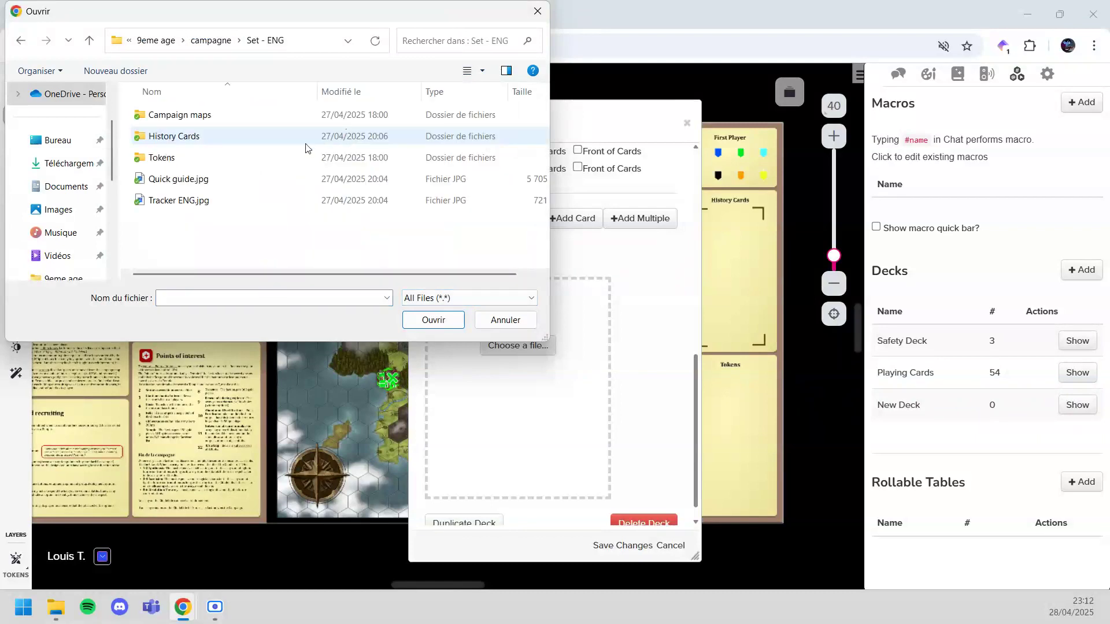
pyautogui.doubleClick(196, 140)
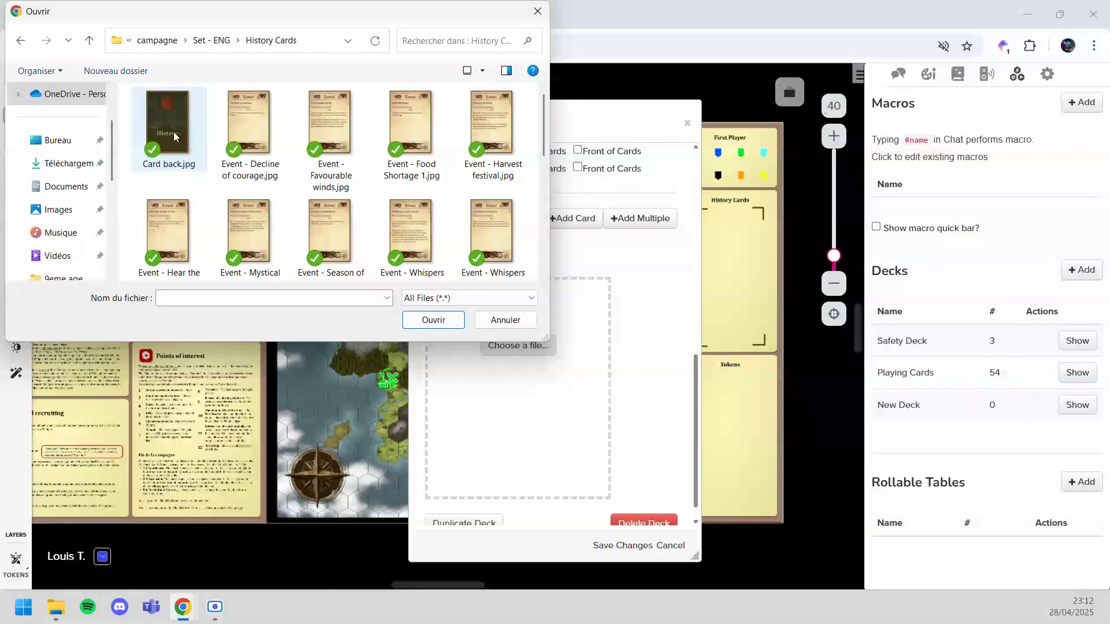
pyautogui.doubleClick(173, 132)
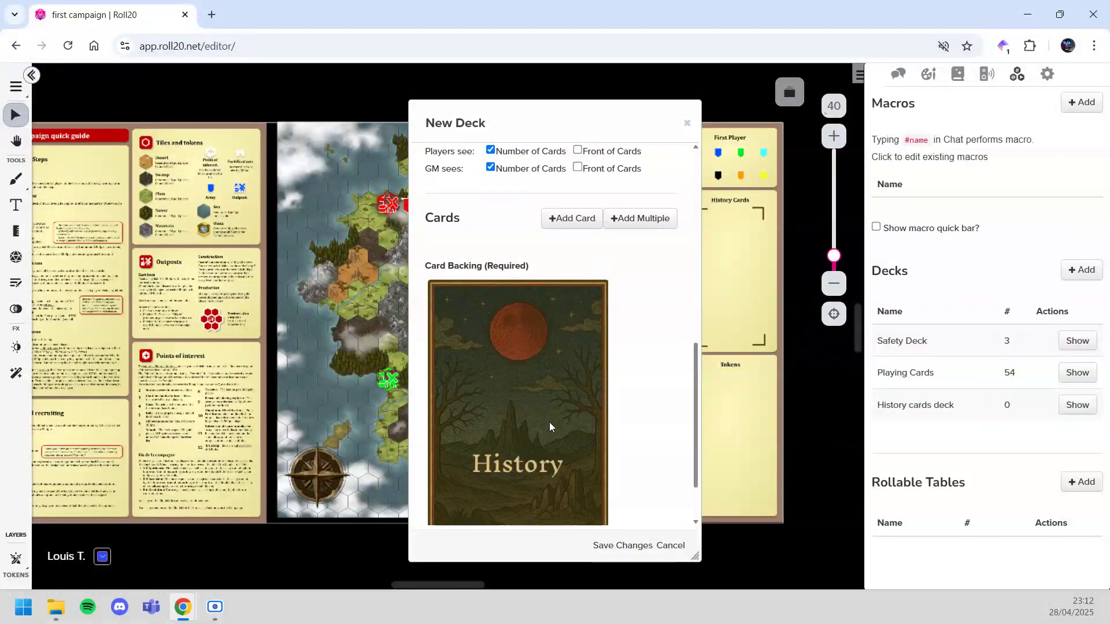
# - Add multiple cards by uploading all event and scheme images from the History Cards folder, then create them
pyautogui.click(634, 223)
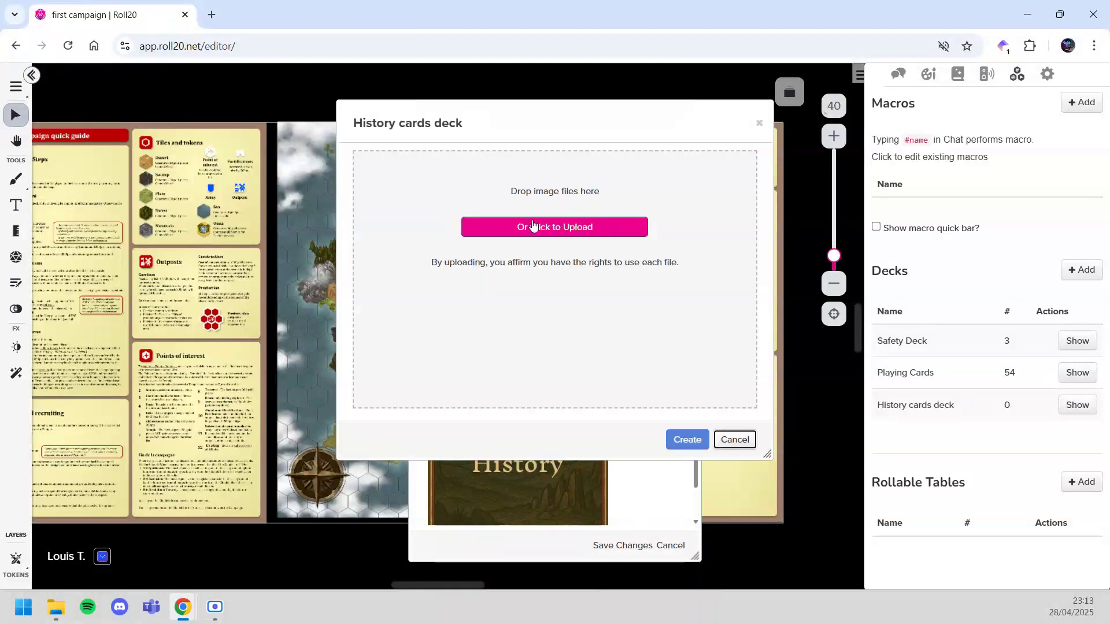
pyautogui.click(56, 607)
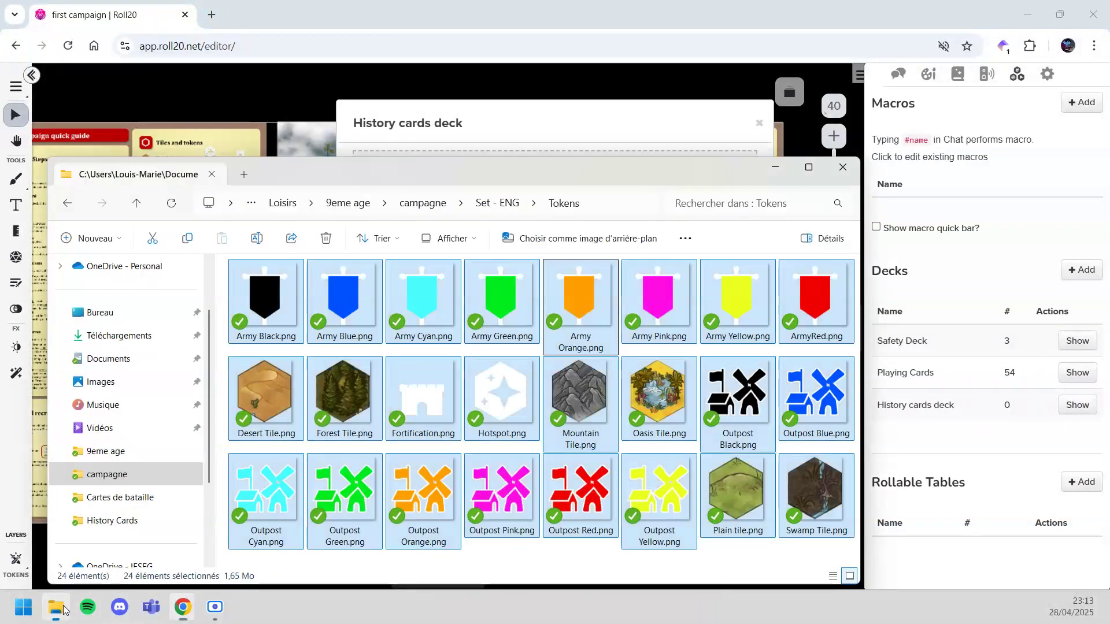
pyautogui.click(499, 204)
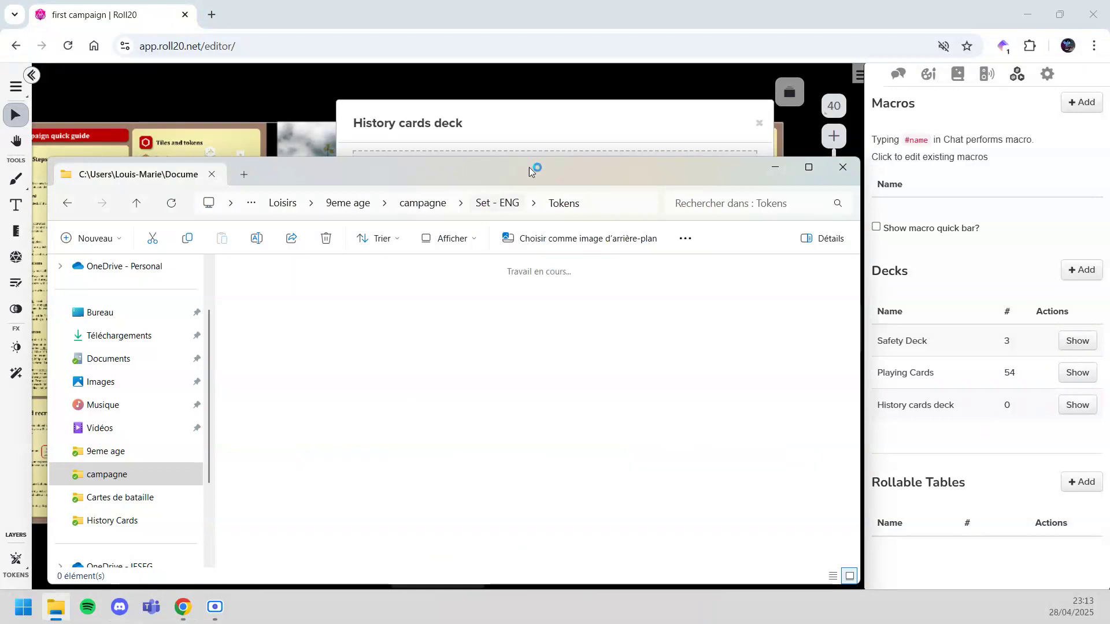
pyautogui.doubleClick(356, 296)
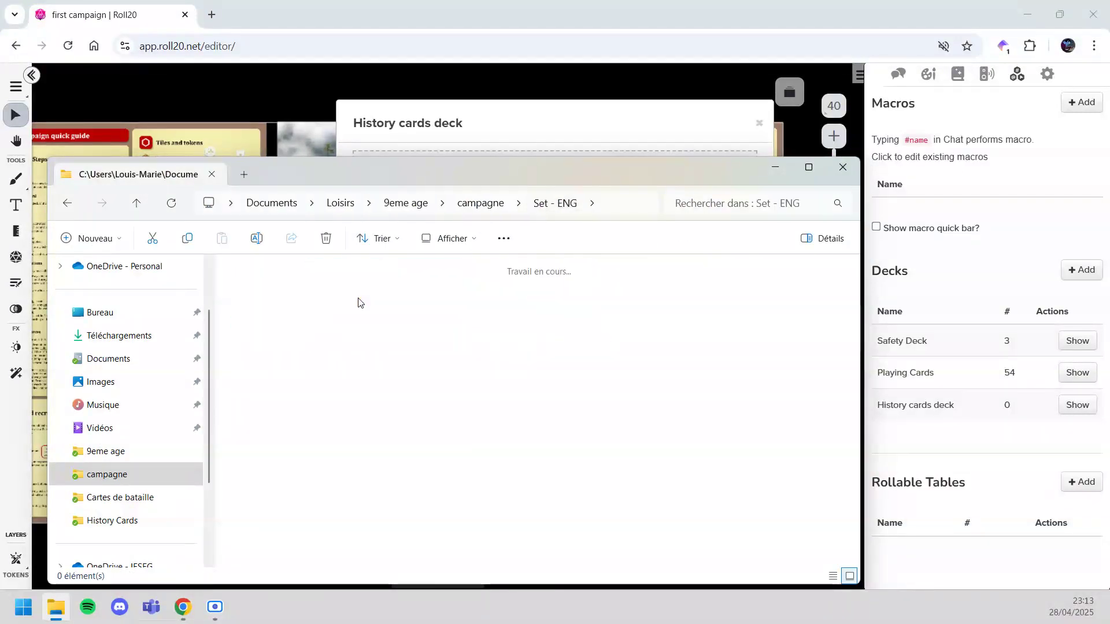
pyautogui.click(356, 306)
pyautogui.scroll(-1, 575, 439)
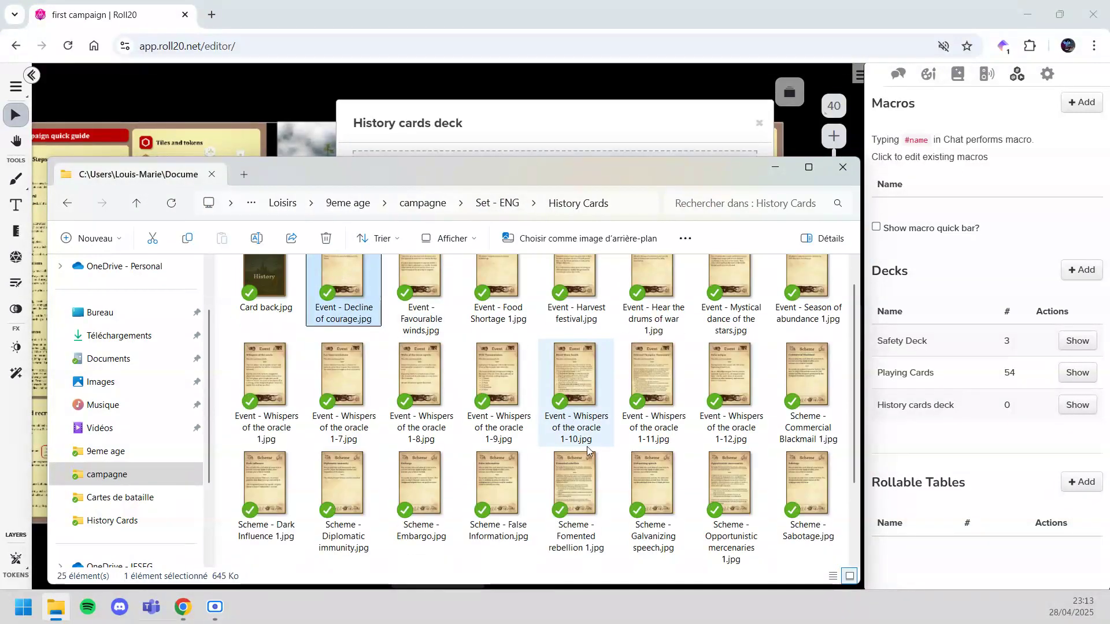
pyautogui.moveTo(836, 507); pyautogui.dragTo(268, 309)
pyautogui.moveTo(525, 169); pyautogui.dragTo(517, 311)
pyautogui.moveTo(427, 441); pyautogui.dragTo(473, 220)
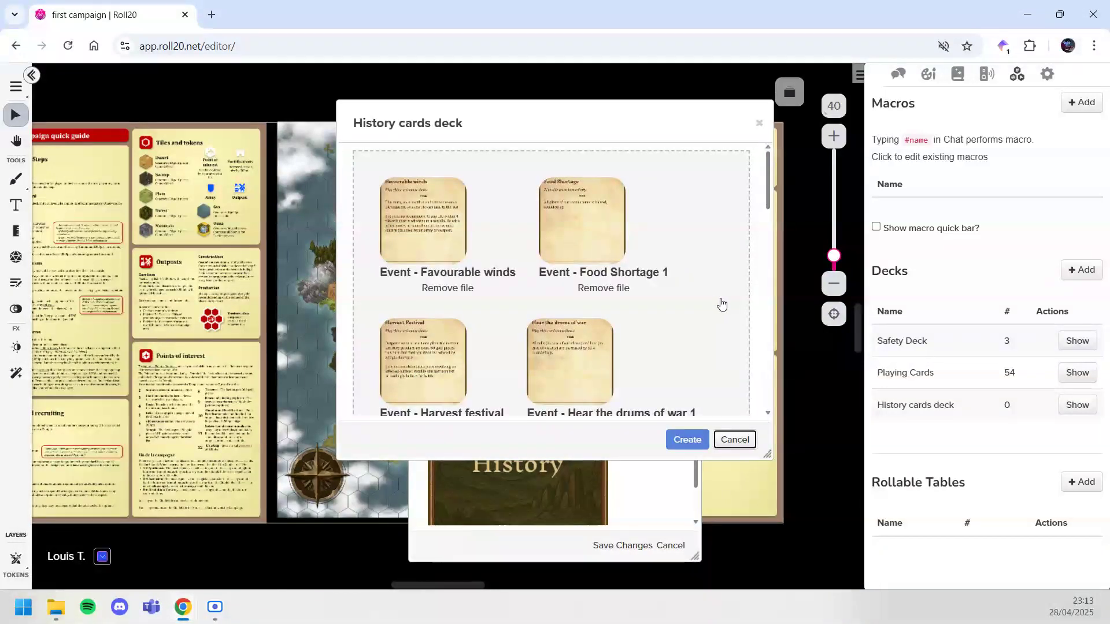
pyautogui.scroll(-7, 722, 305)
pyautogui.scroll(-8, 722, 306)
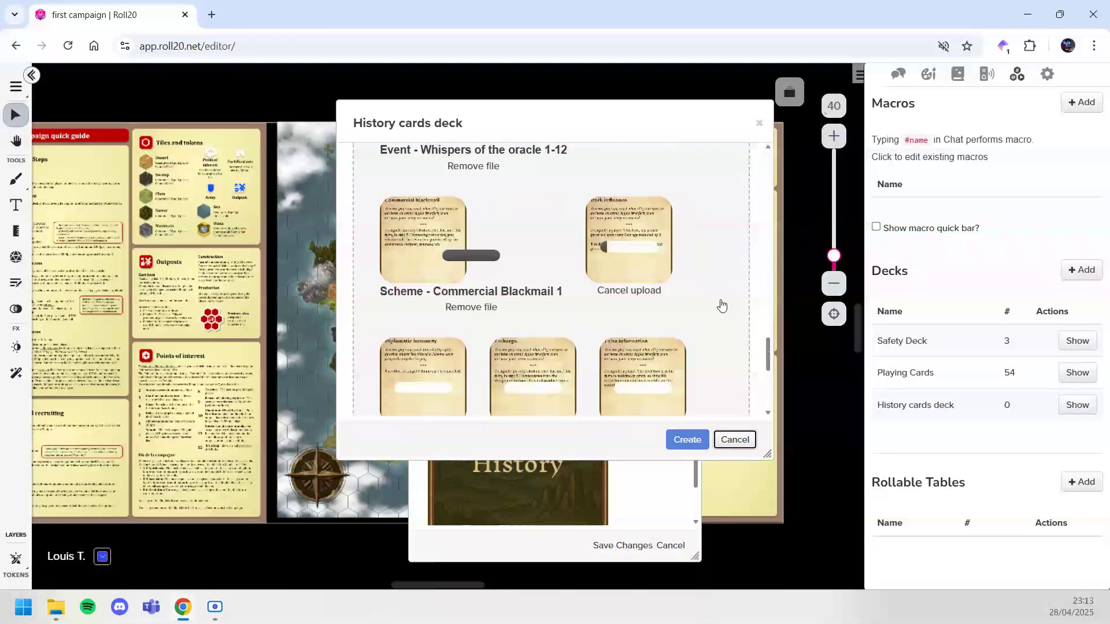
pyautogui.click(687, 440)
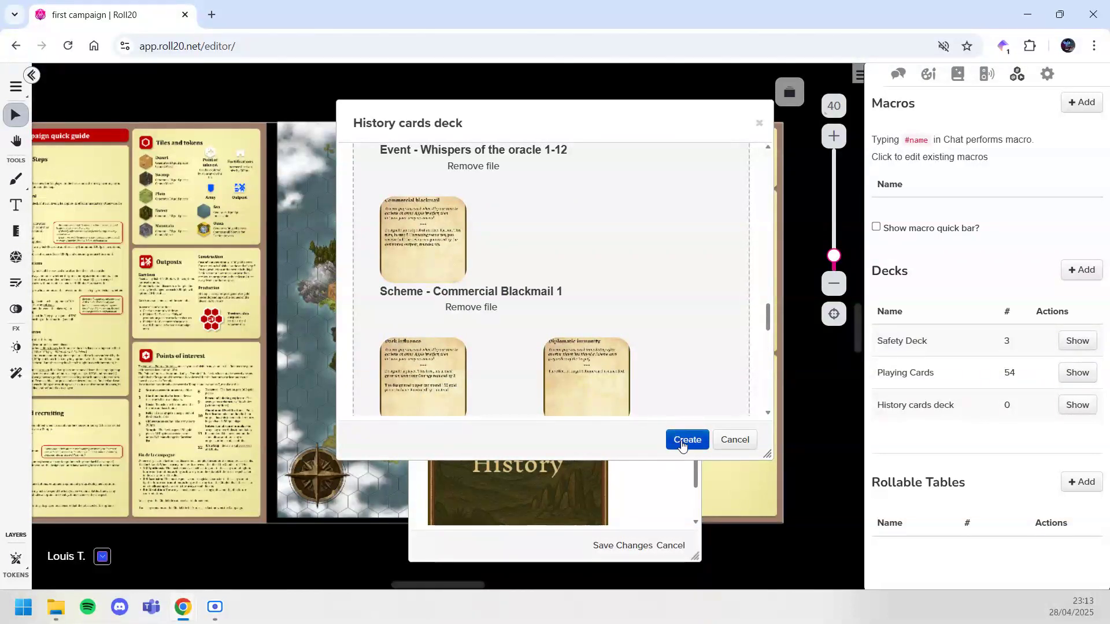
pyautogui.click(682, 442)
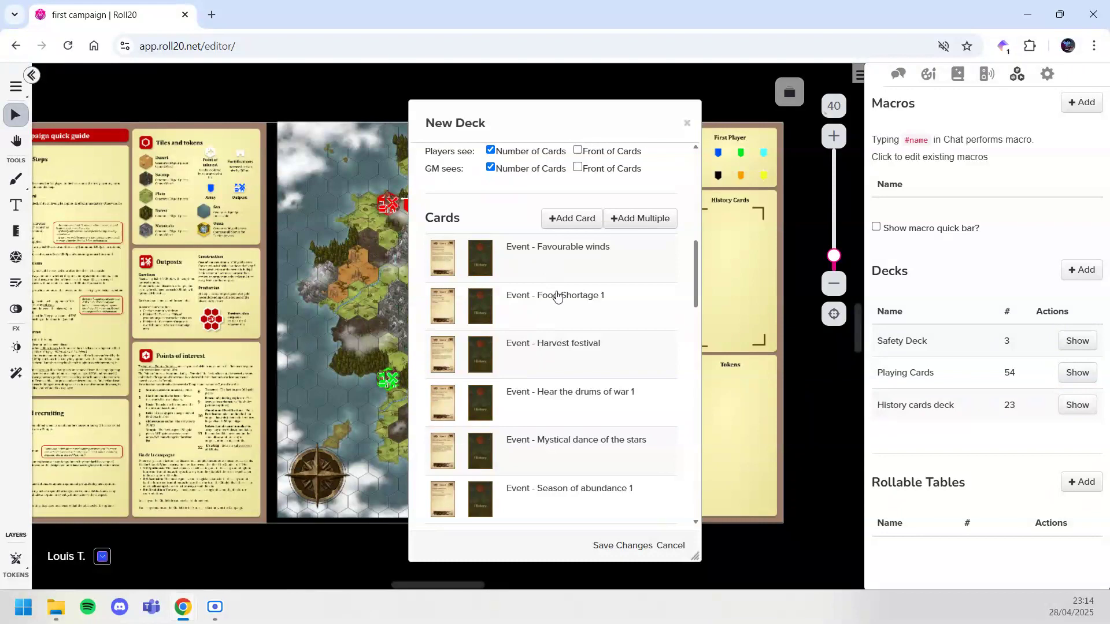
# - Review the deck's card list and save the History cards deck
pyautogui.scroll(-4, 558, 296)
pyautogui.scroll(-10, 557, 296)
pyautogui.scroll(15, 557, 296)
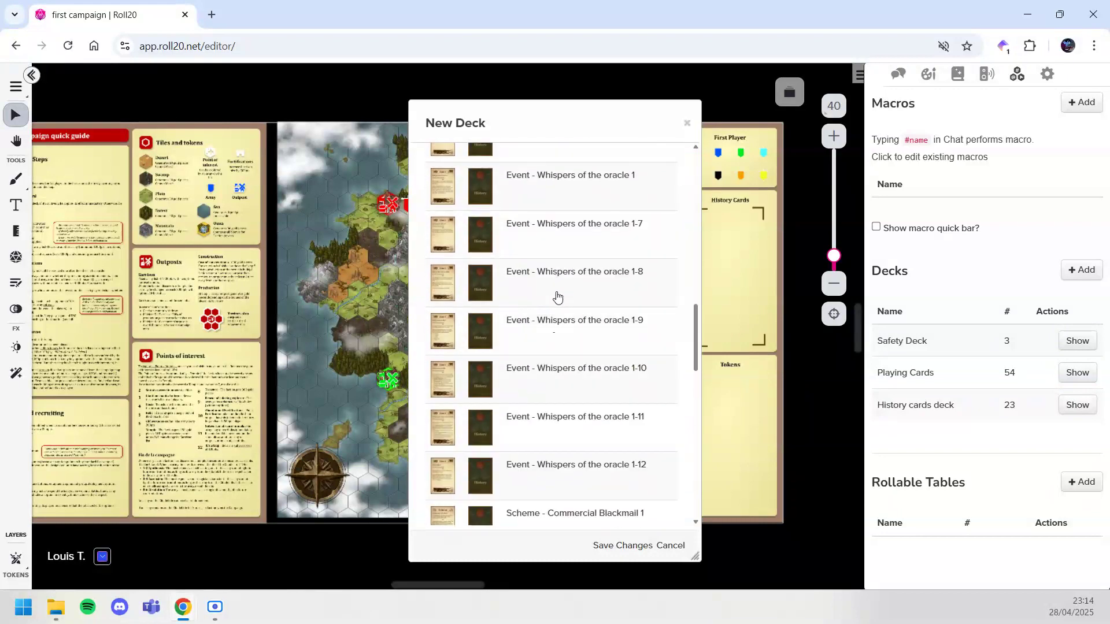
pyautogui.scroll(4, 557, 296)
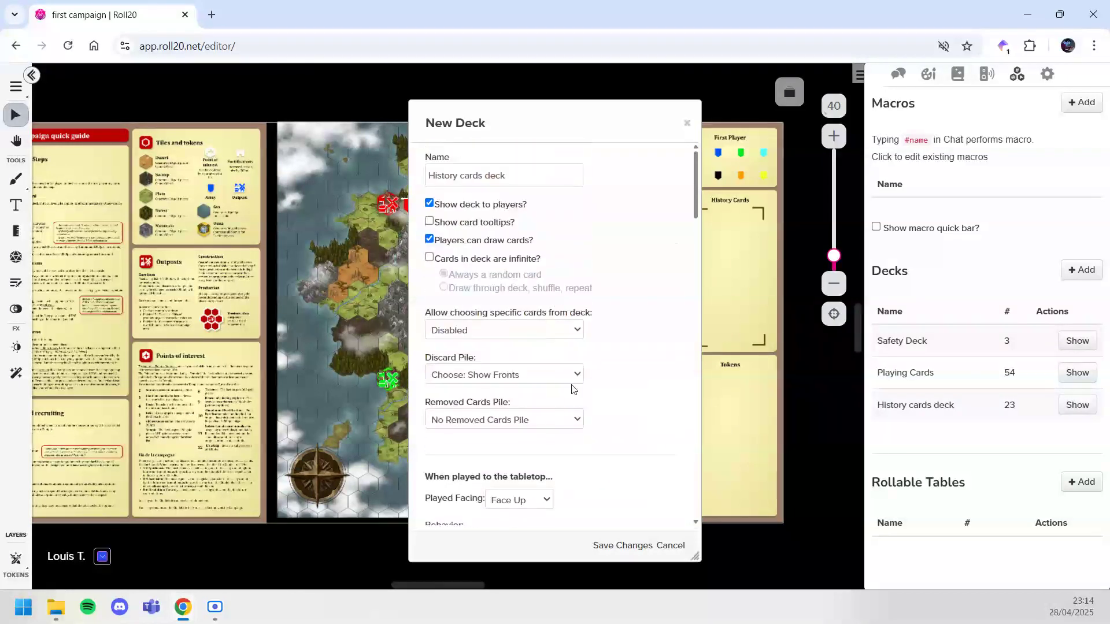
pyautogui.click(620, 545)
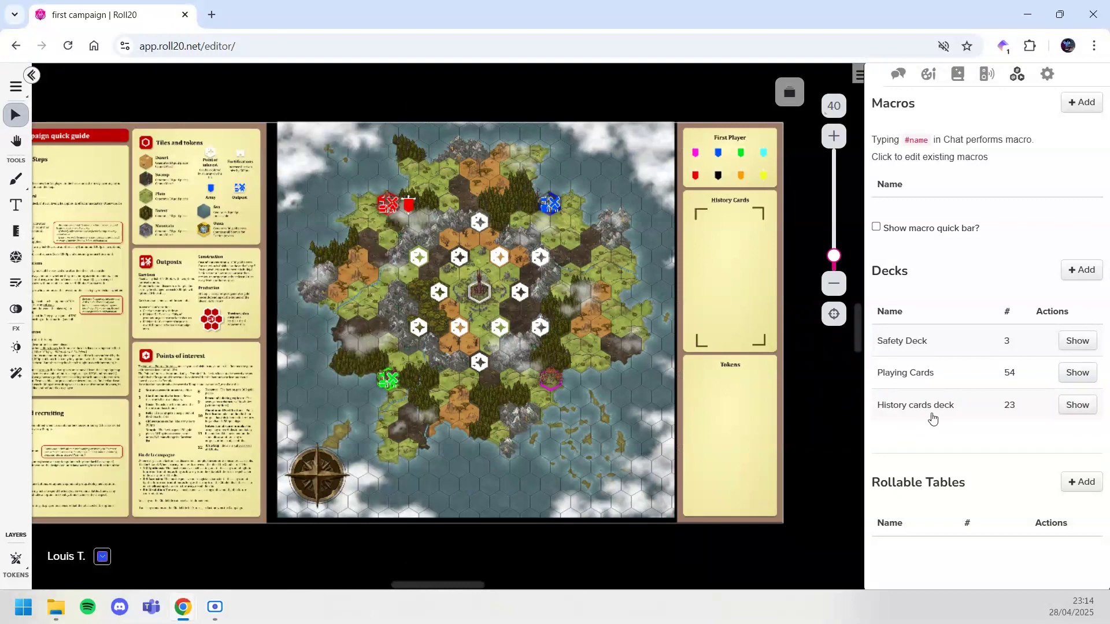
# - Show the History cards deck on the tabletop and enlarge the deck size in the display settings
pyautogui.click(1078, 406)
pyautogui.moveTo(808, 389)
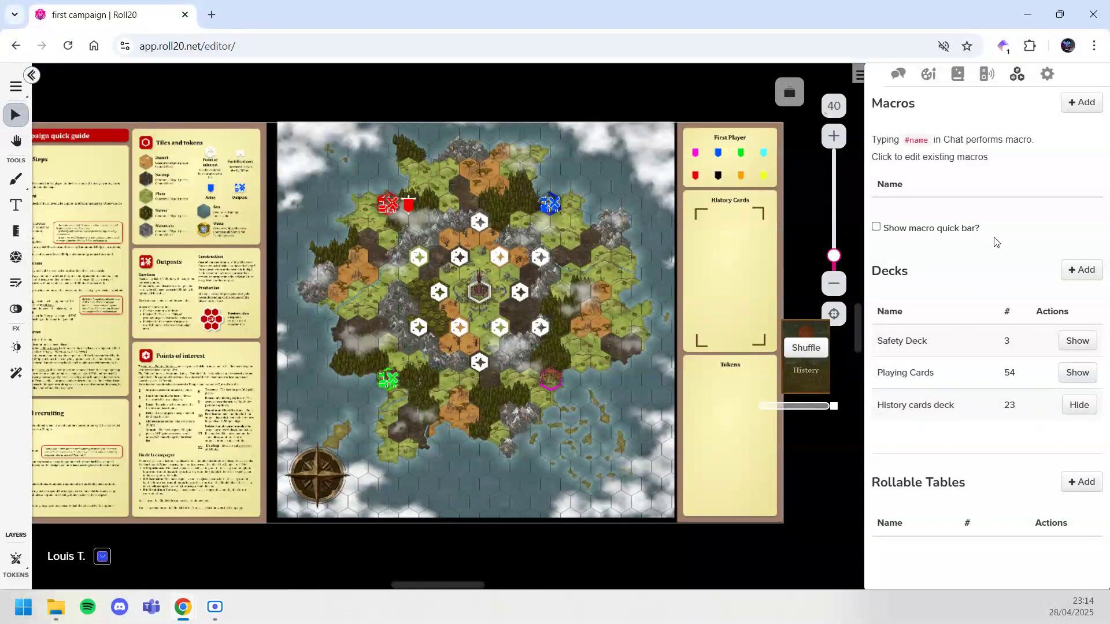
pyautogui.click(1048, 76)
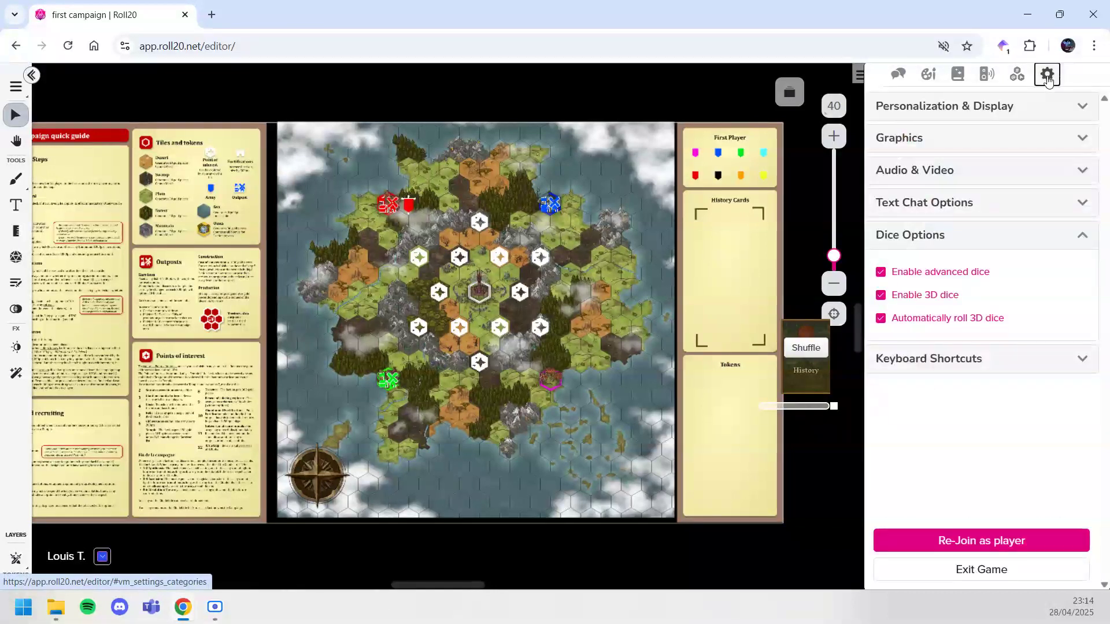
pyautogui.click(1053, 118)
pyautogui.scroll(-3, 990, 253)
pyautogui.scroll(-1, 991, 260)
pyautogui.moveTo(986, 412); pyautogui.dragTo(1046, 412)
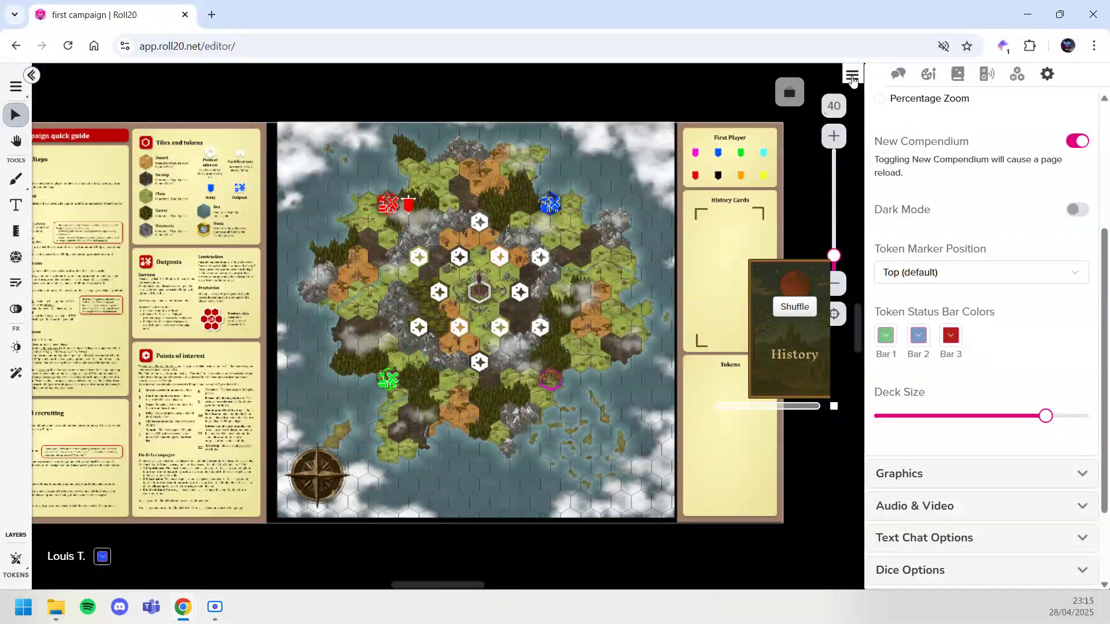
pyautogui.click(852, 76)
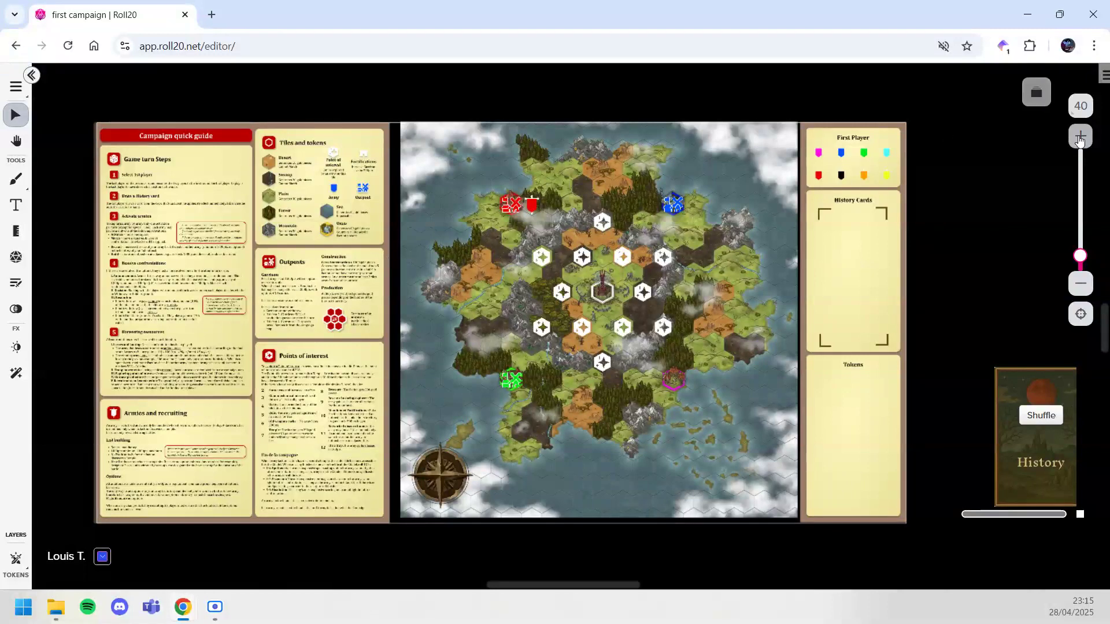
# - Shuffle the History cards deck and drag a card from it onto the History Cards area
pyautogui.click(1080, 137)
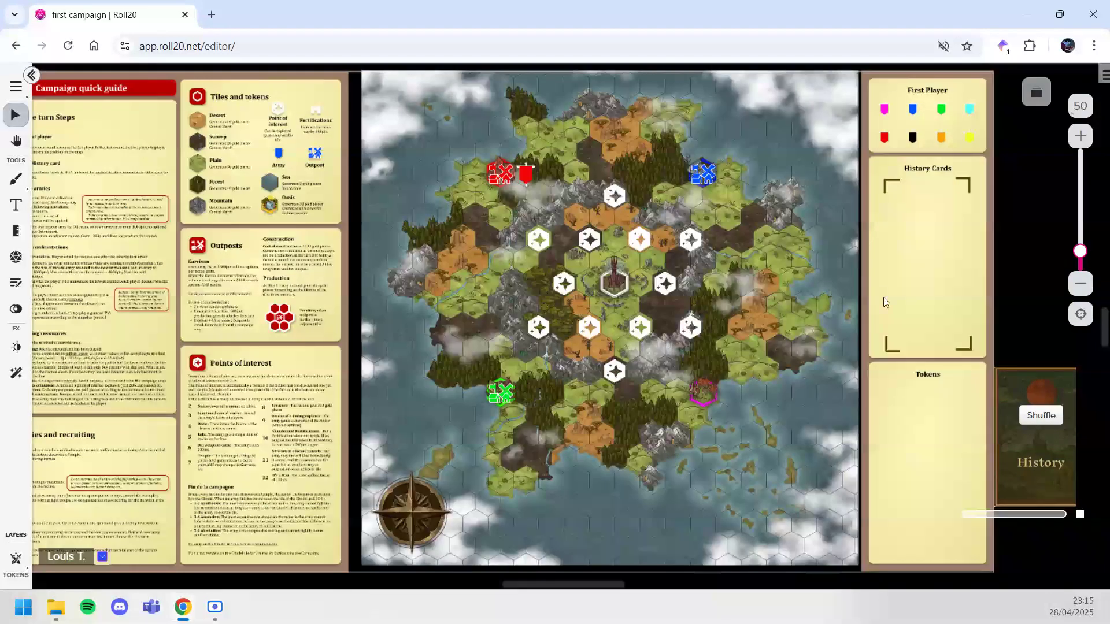
pyautogui.click(1042, 433)
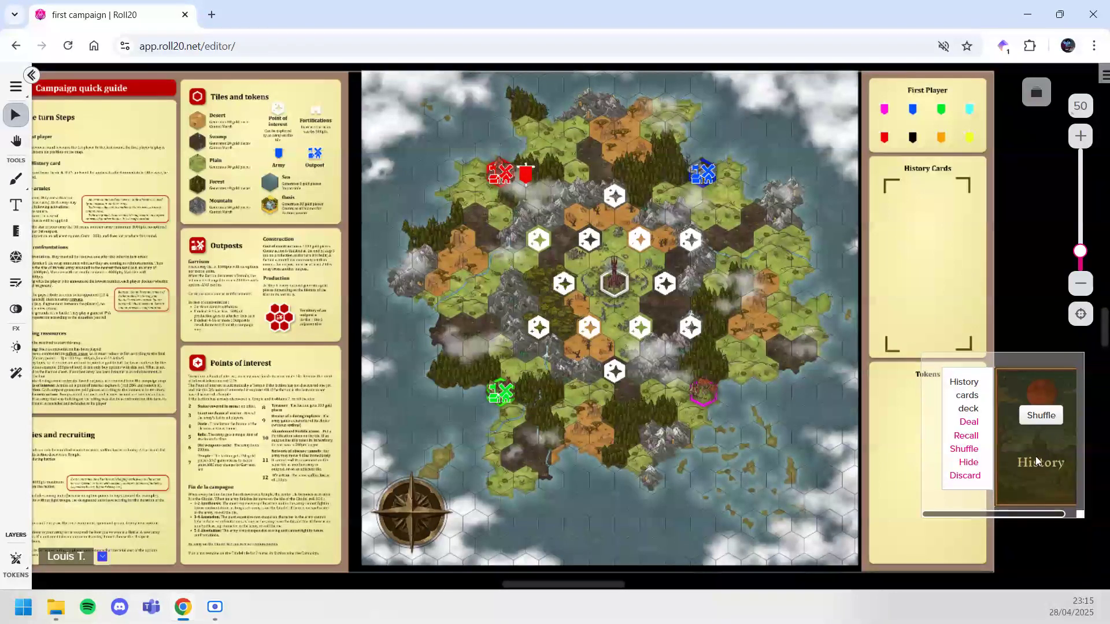
pyautogui.click(1041, 415)
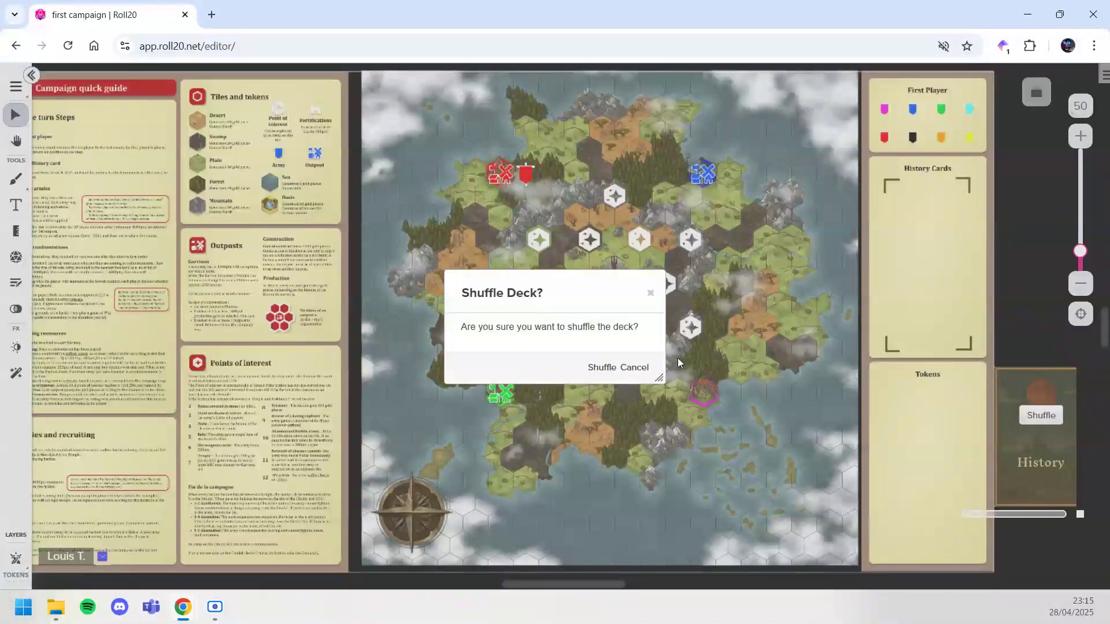
pyautogui.click(611, 370)
pyautogui.click(1035, 413)
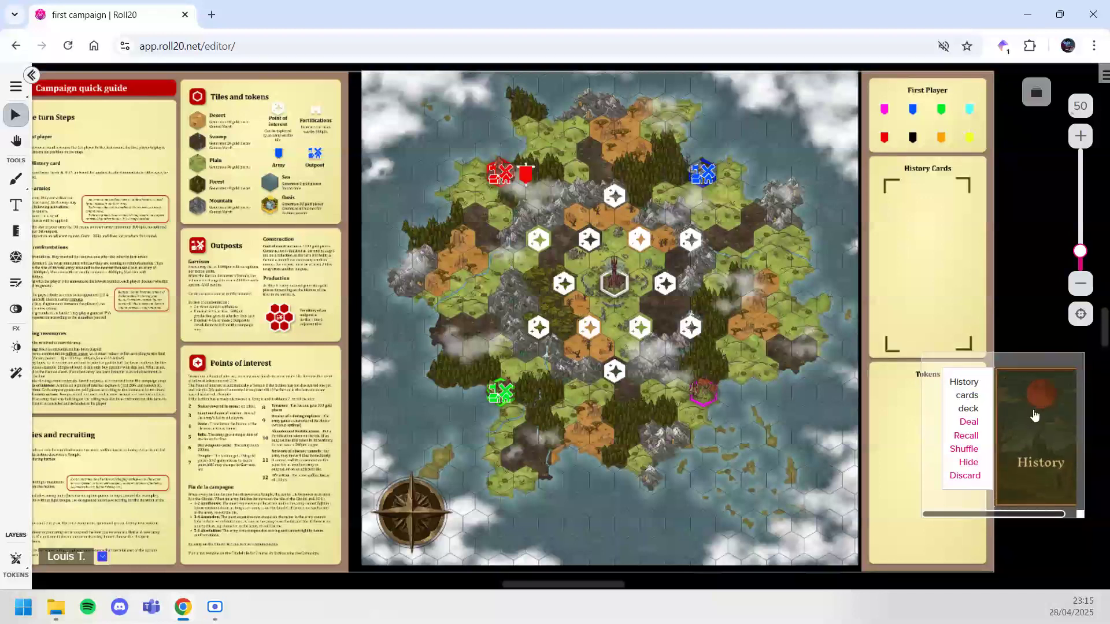
pyautogui.moveTo(1049, 440); pyautogui.dragTo(921, 239)
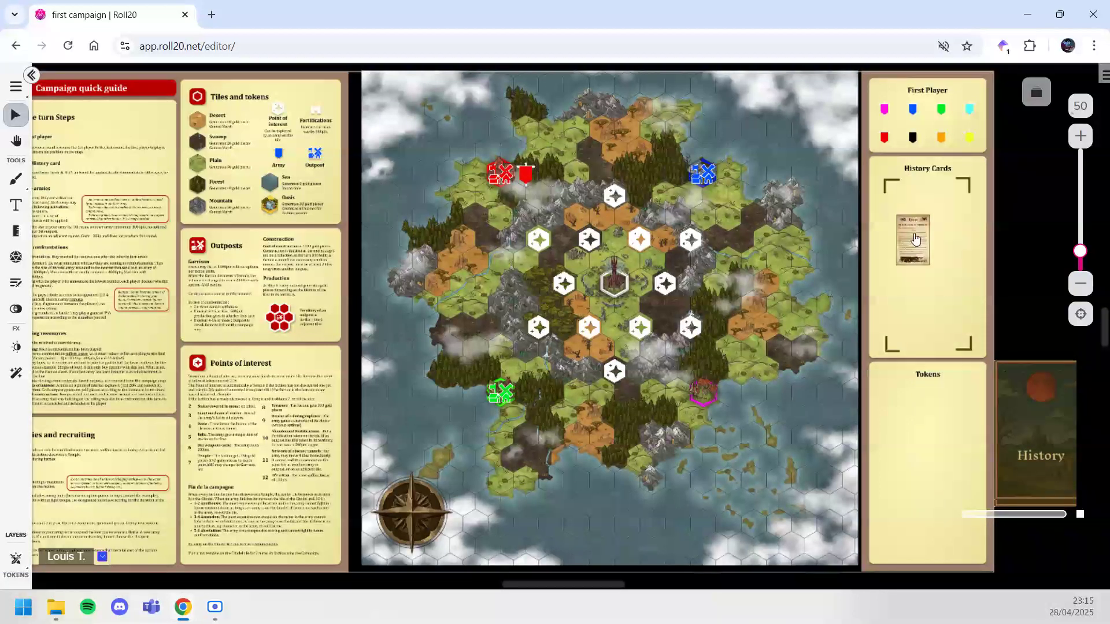
# - Set the History cards deck's card size to 260 x 390 px and save the deck
pyautogui.click(1103, 77)
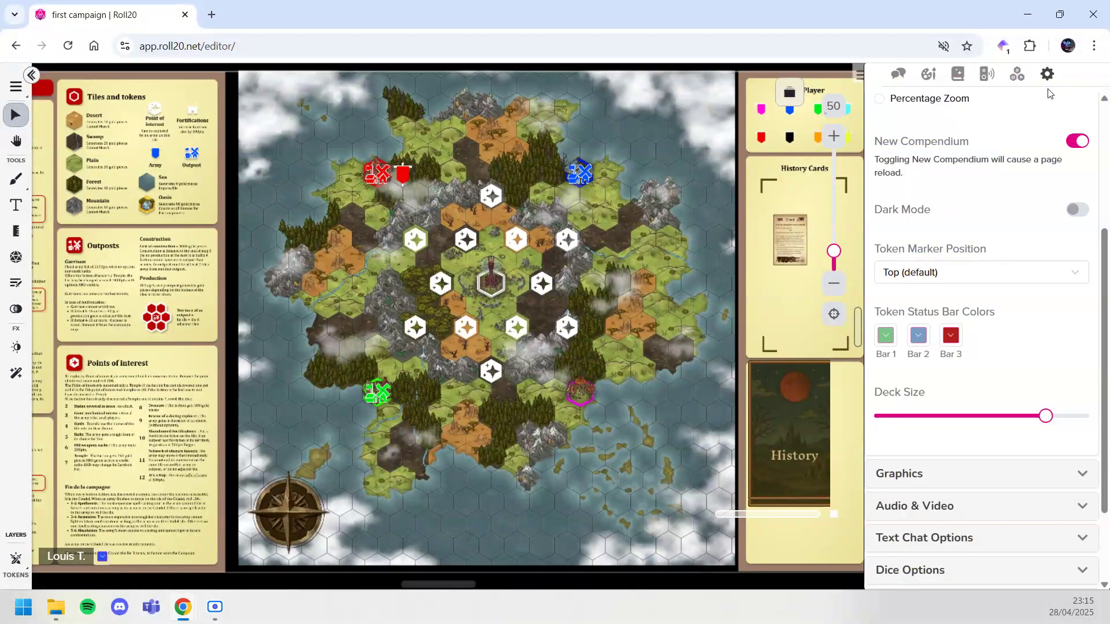
pyautogui.click(1015, 75)
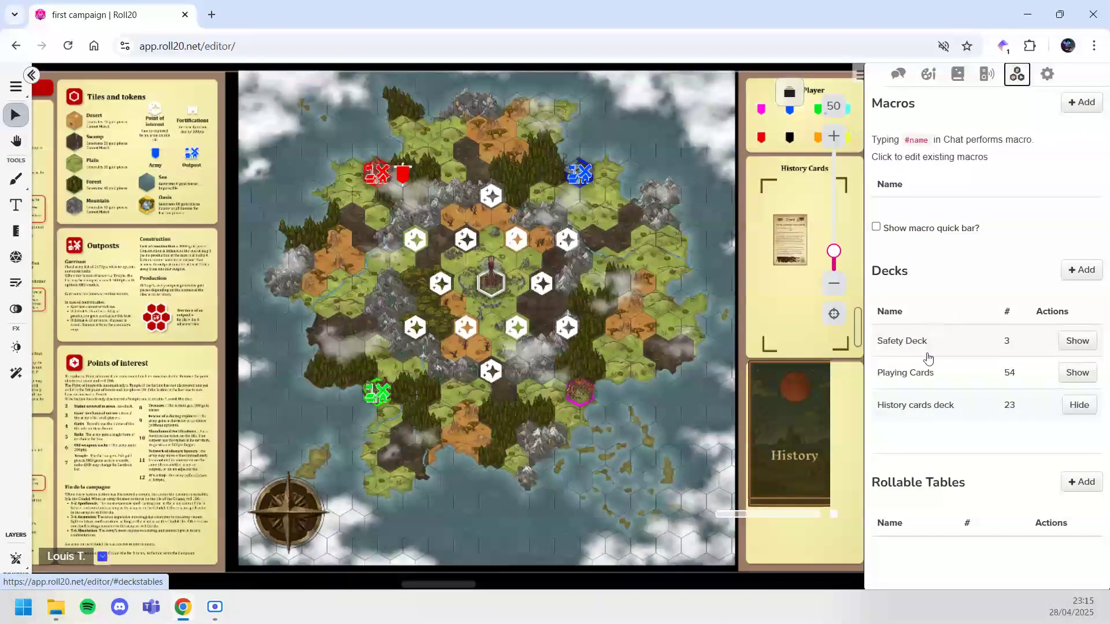
pyautogui.click(918, 407)
pyautogui.scroll(-6, 583, 341)
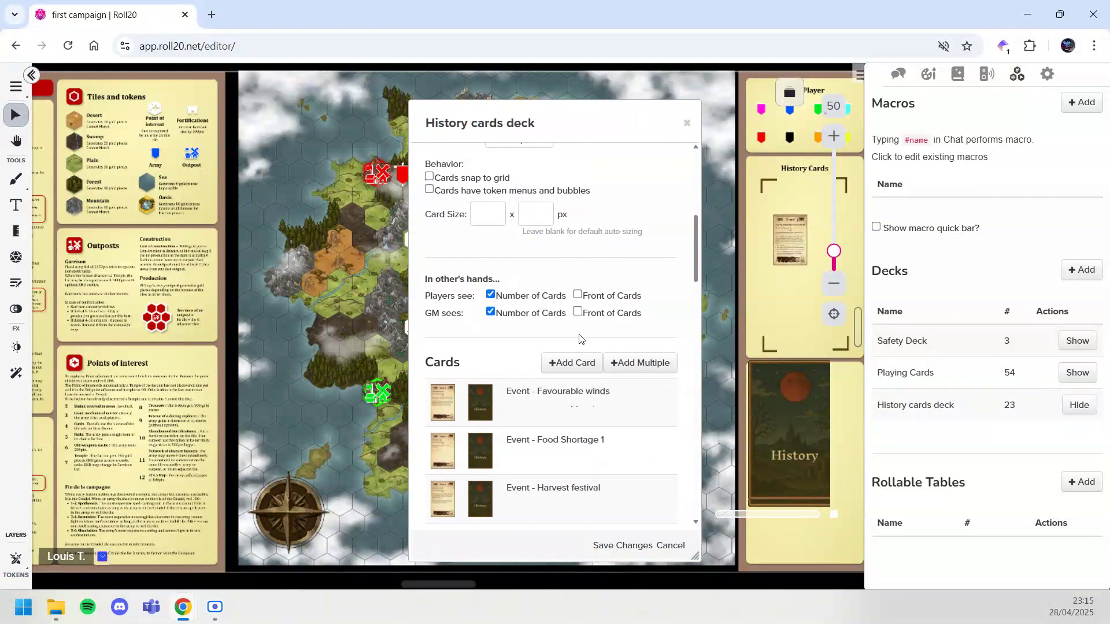
pyautogui.click(486, 219)
pyautogui.click(538, 211)
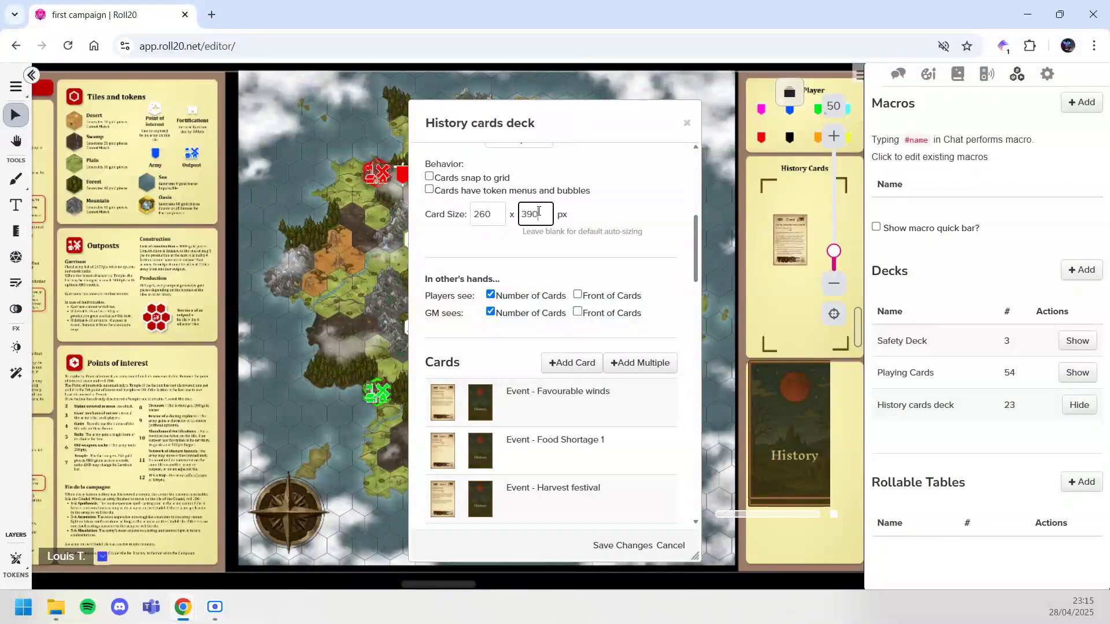
pyautogui.click(611, 547)
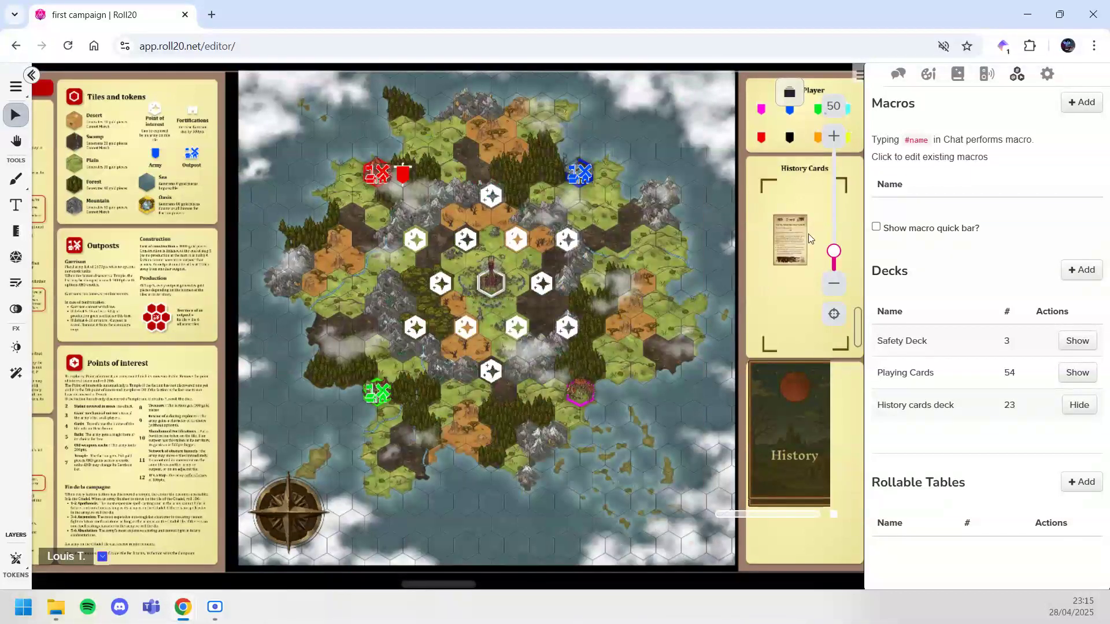
# - Drag a card from the deck onto the History Cards area and select it
pyautogui.click(780, 246)
pyautogui.click(795, 397)
pyautogui.moveTo(782, 403); pyautogui.dragTo(777, 251)
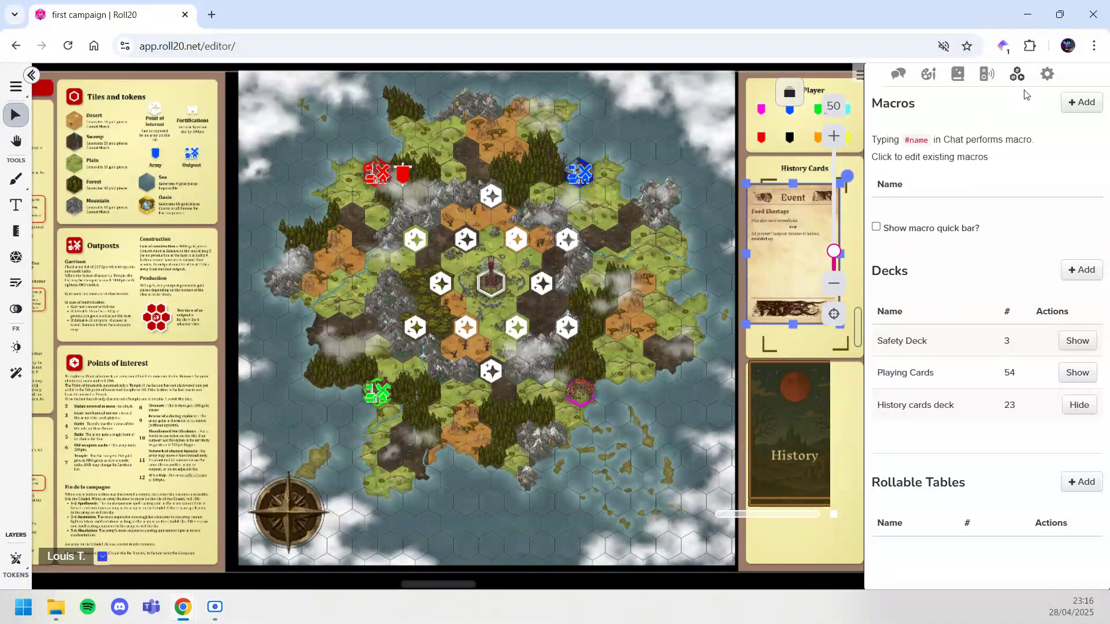
pyautogui.click(857, 75)
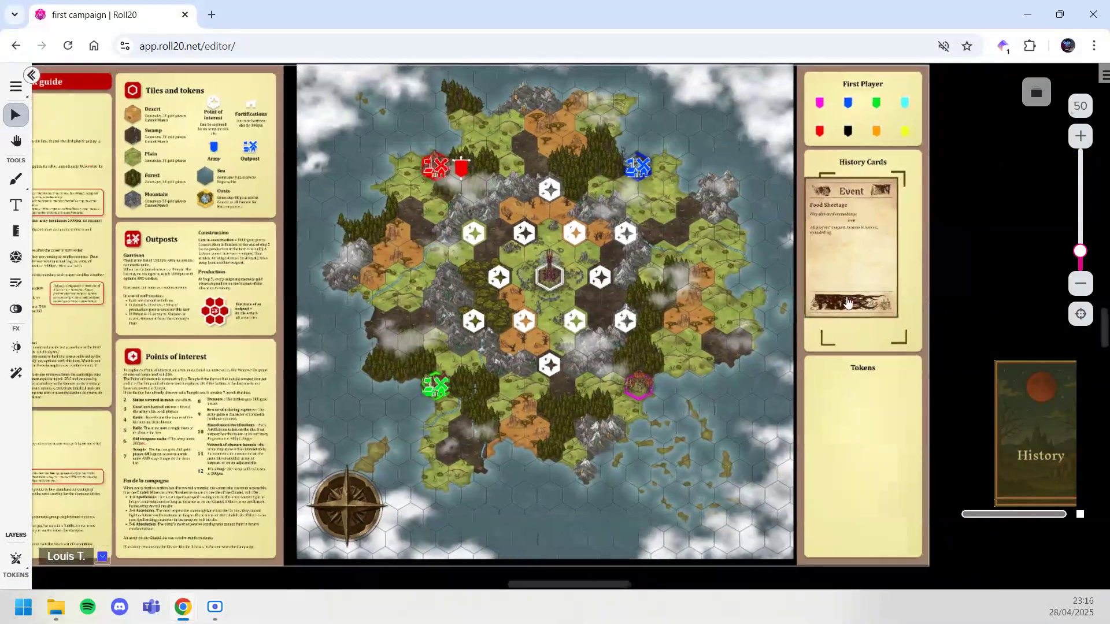
pyautogui.click(849, 303)
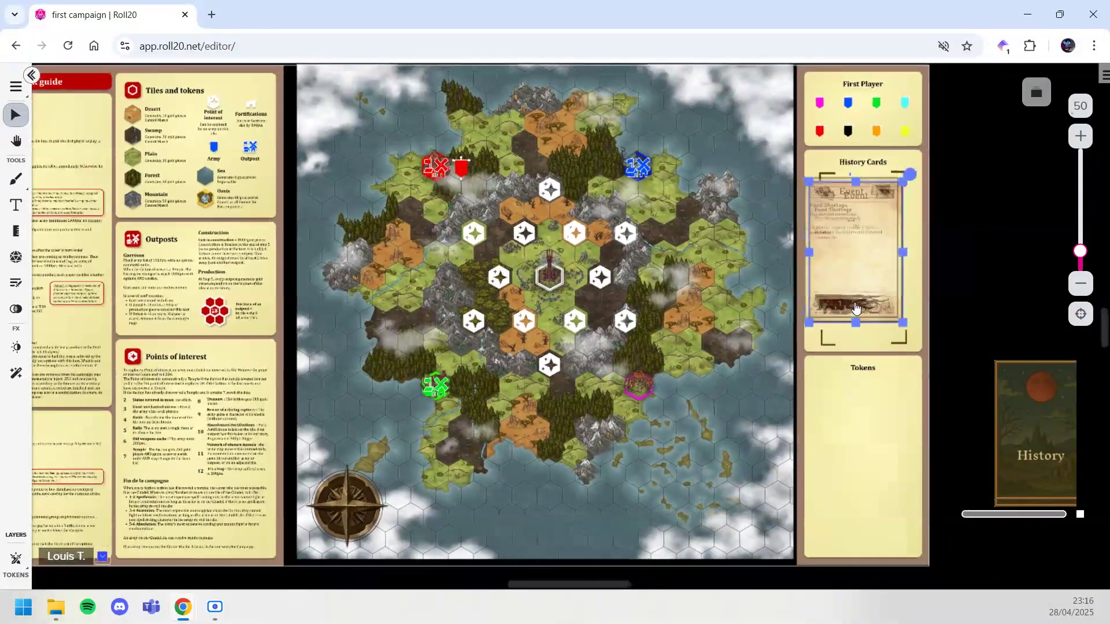
# - Duplicate the red outpost token from the map and place the copy in the Tokens area
pyautogui.click(782, 428)
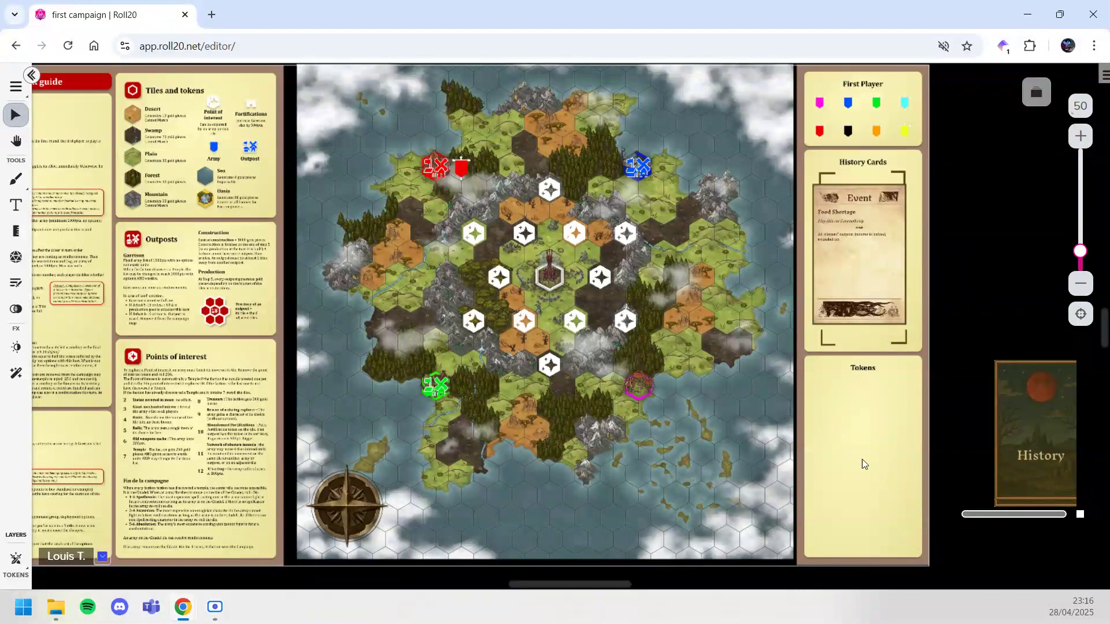
pyautogui.click(436, 168)
pyautogui.hotkey('ctrl', 'c')
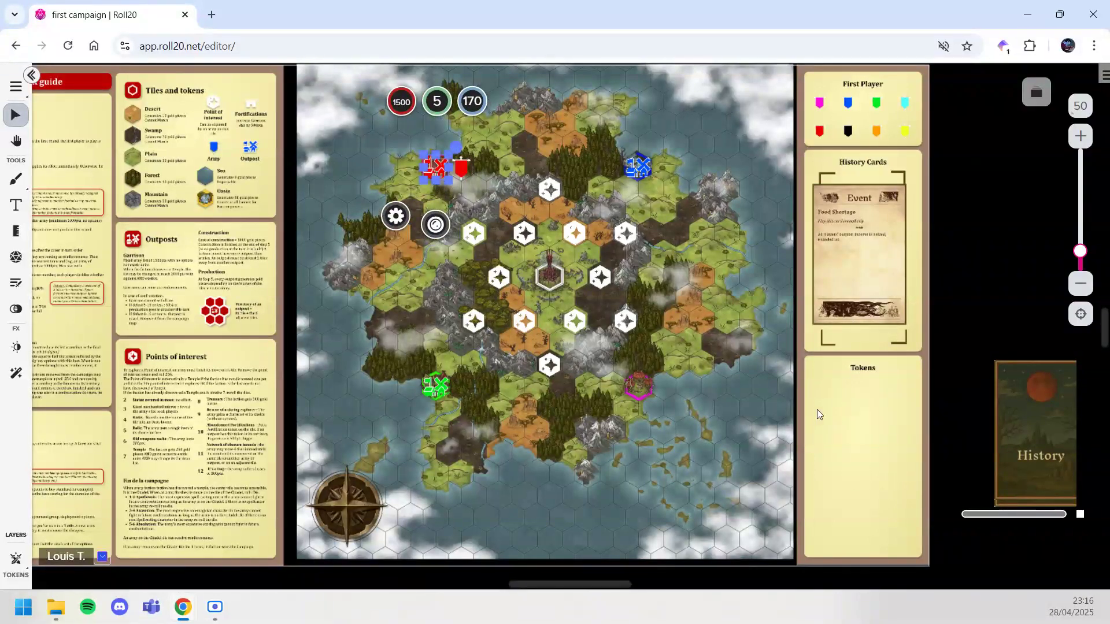
pyautogui.hotkey('ctrl', 'v')
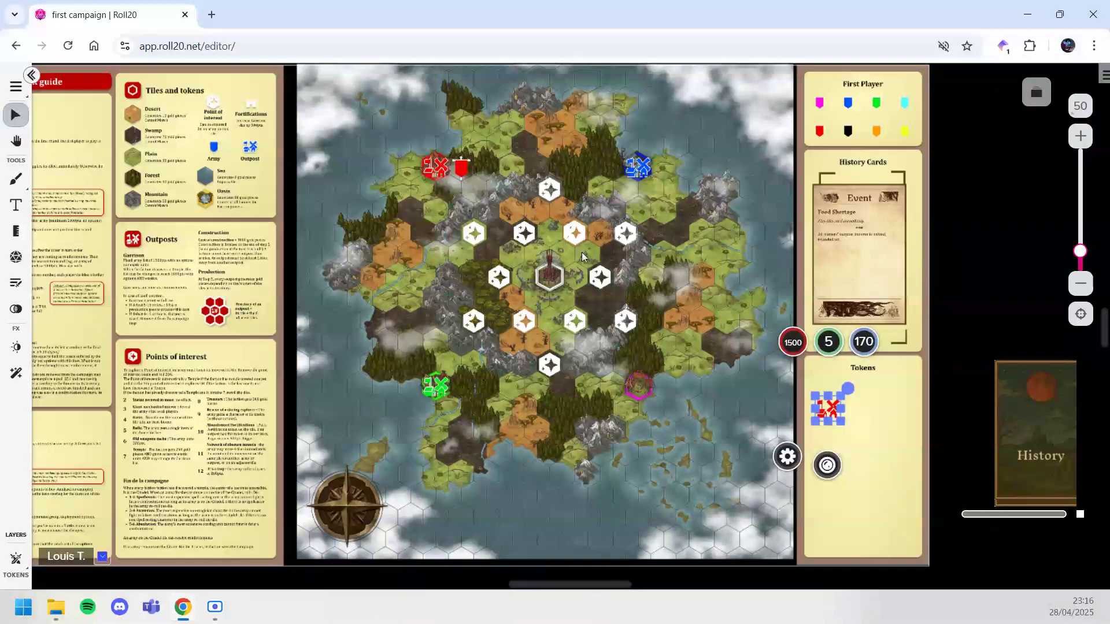
# - Copy the red army token and paste three duplicates of it into the Tokens area
pyautogui.click(461, 167)
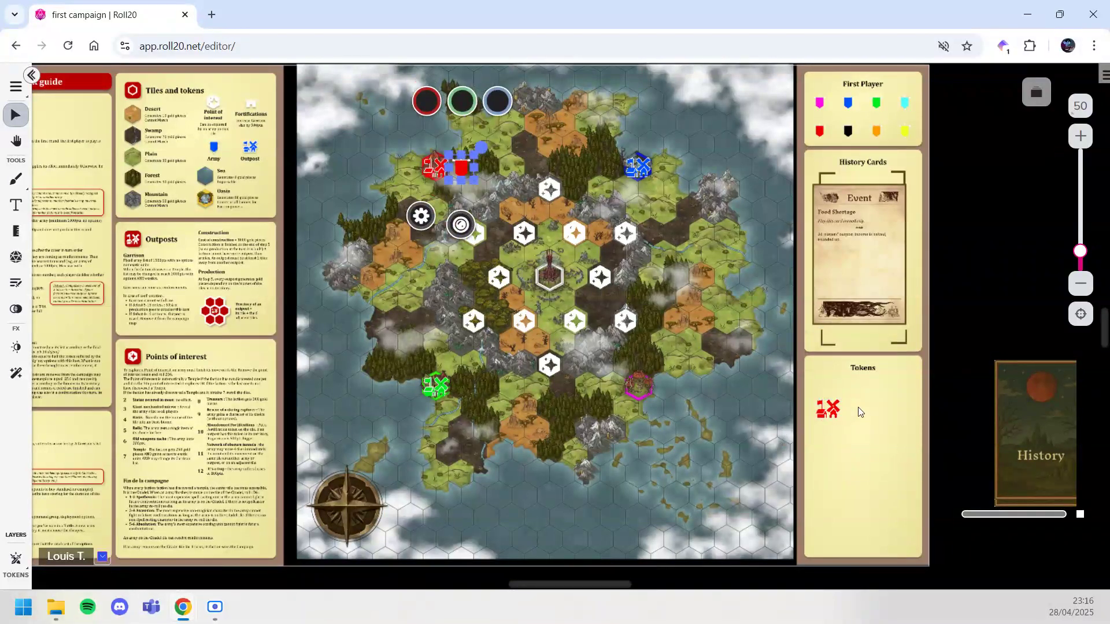
pyautogui.hotkey('ctrl', 'c')
pyautogui.hotkey('ctrl', 'v')
pyautogui.hotkey('ctrl', 'v')
pyautogui.hotkey('ctrl', 'v')
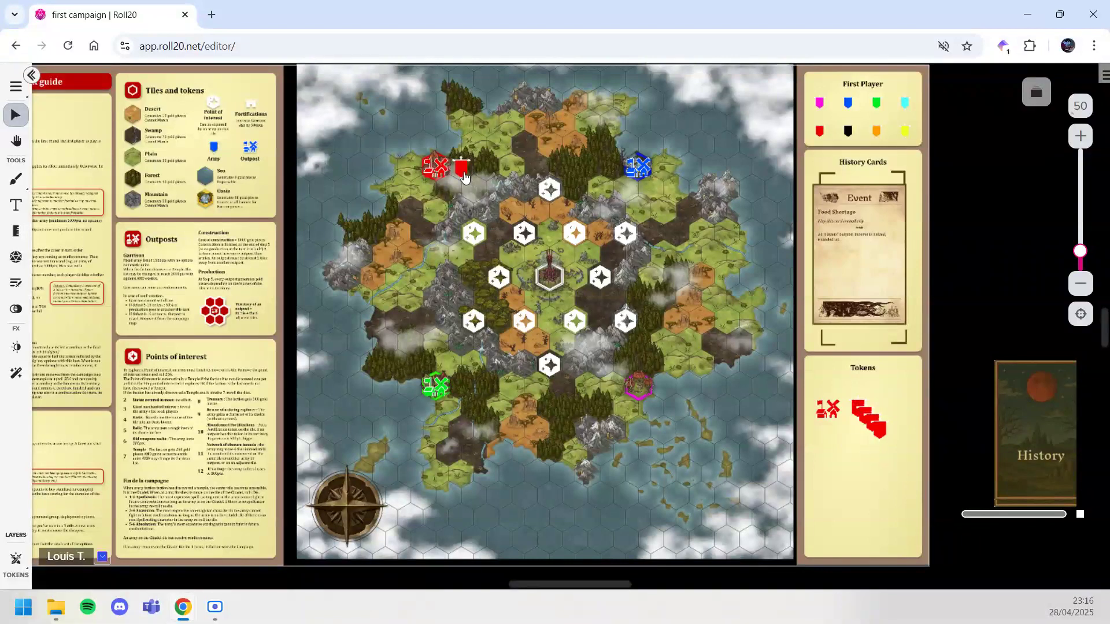
# - Move one red army copy from the Tokens area onto a hex in the map's upper-left region
pyautogui.moveTo(877, 430); pyautogui.dragTo(425, 234)
pyautogui.click(352, 252)
pyautogui.moveTo(718, 398); pyautogui.dragTo(719, 387)
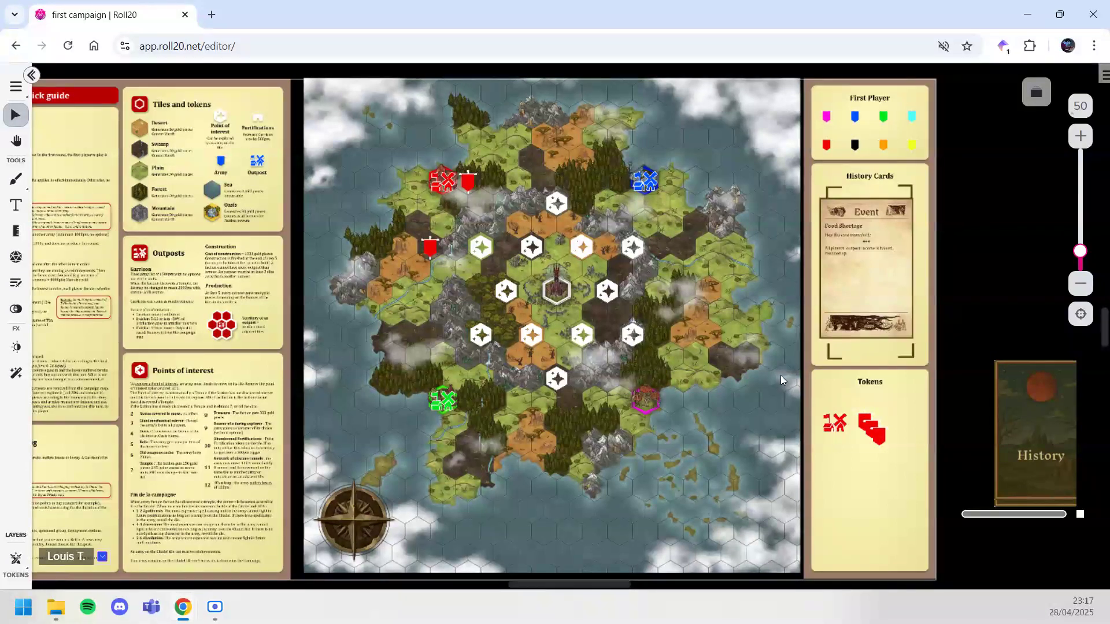